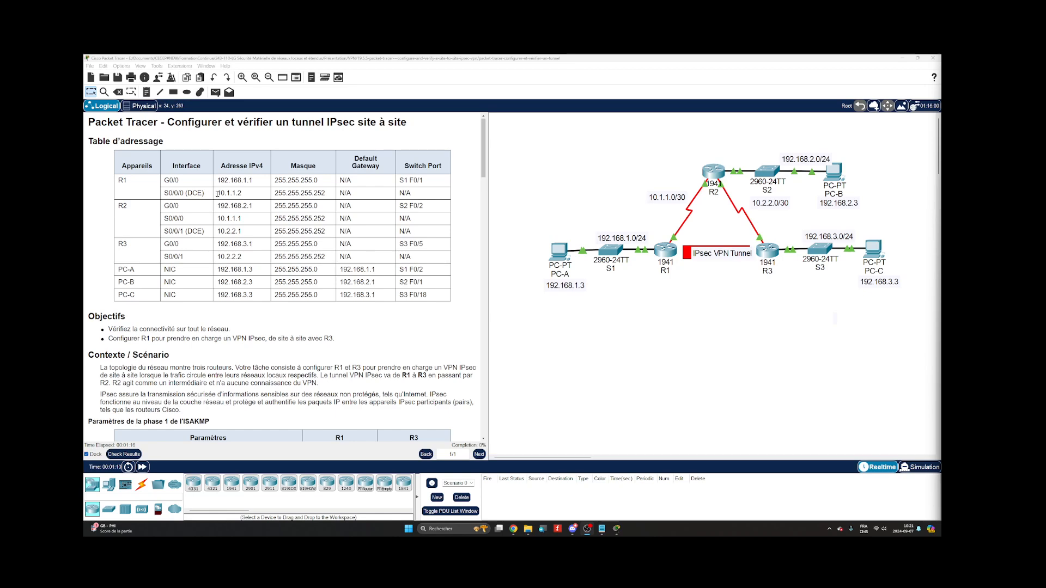
Step: Examine the lab instructions: addressing table, ISAKMP phase 1 and IPsec phase 2 parameters, preconfigured router settings, and Part 1 steps for R1
drag(217, 193, 240, 193)
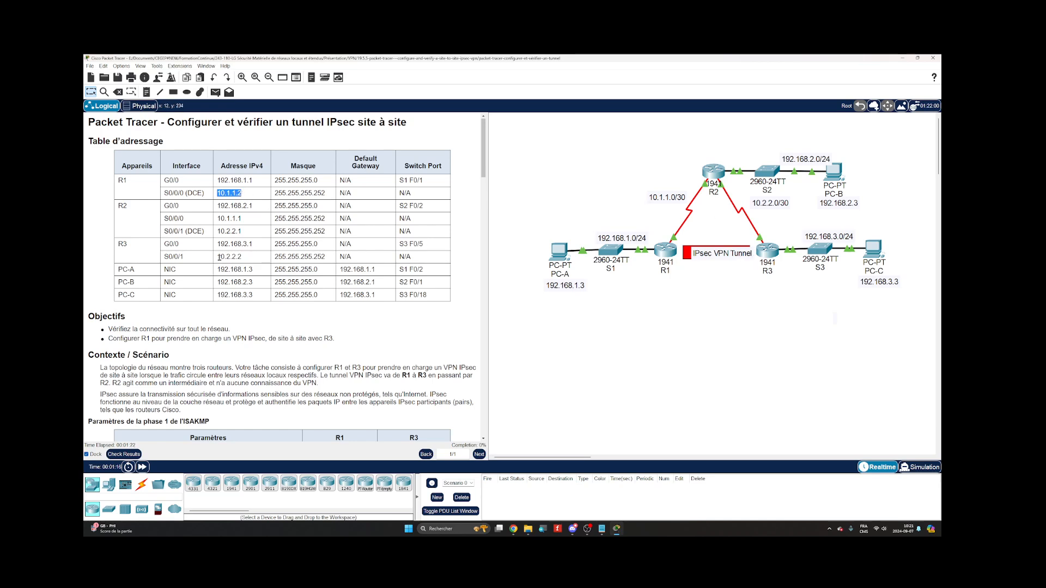
drag(219, 256, 242, 259)
click(247, 258)
scroll(284, 311, down, 5)
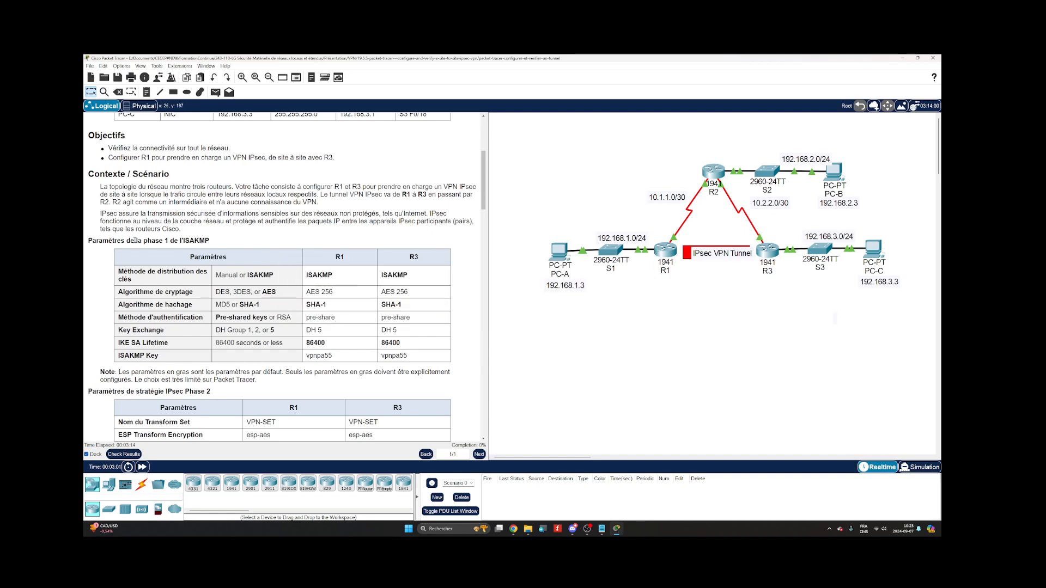
scroll(229, 215, down, 1)
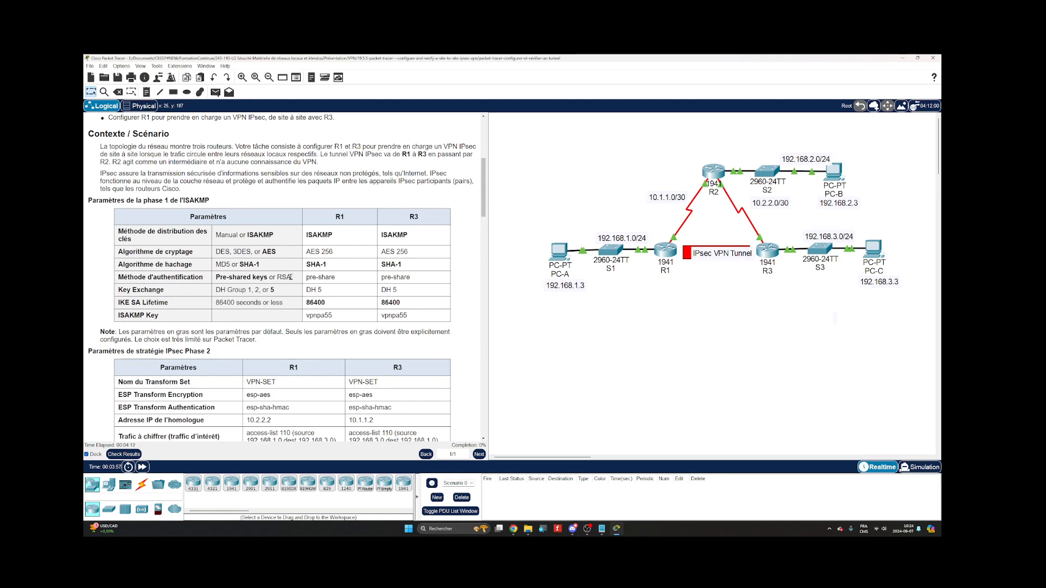
scroll(251, 264, down, 3)
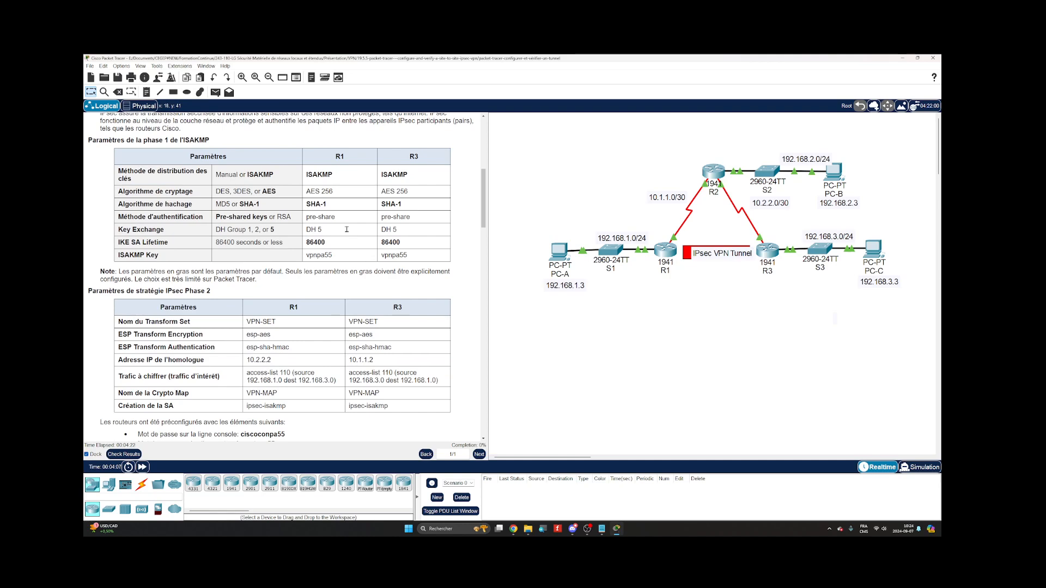
scroll(348, 219, down, 1)
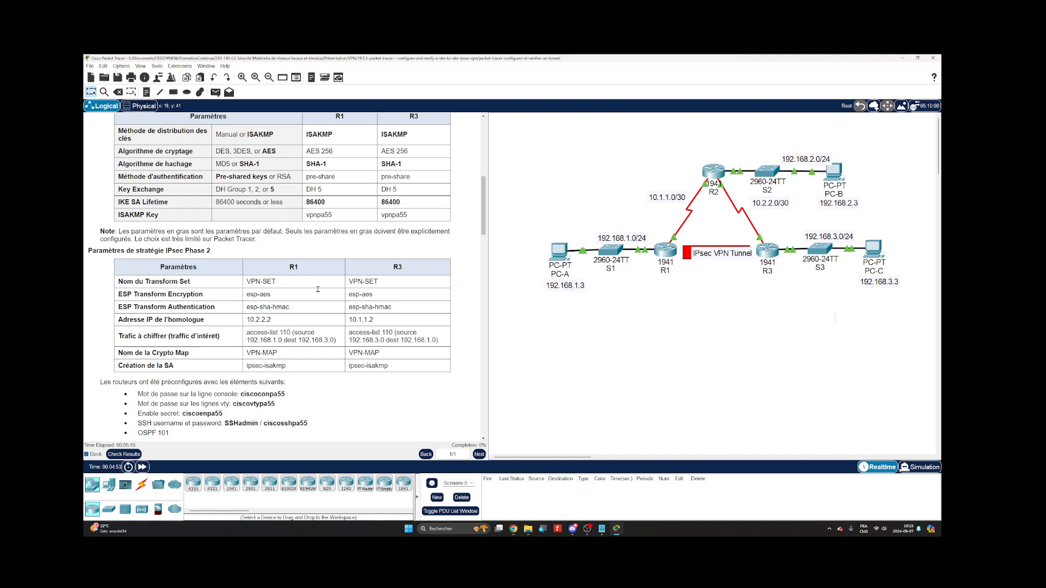
scroll(318, 289, down, 1)
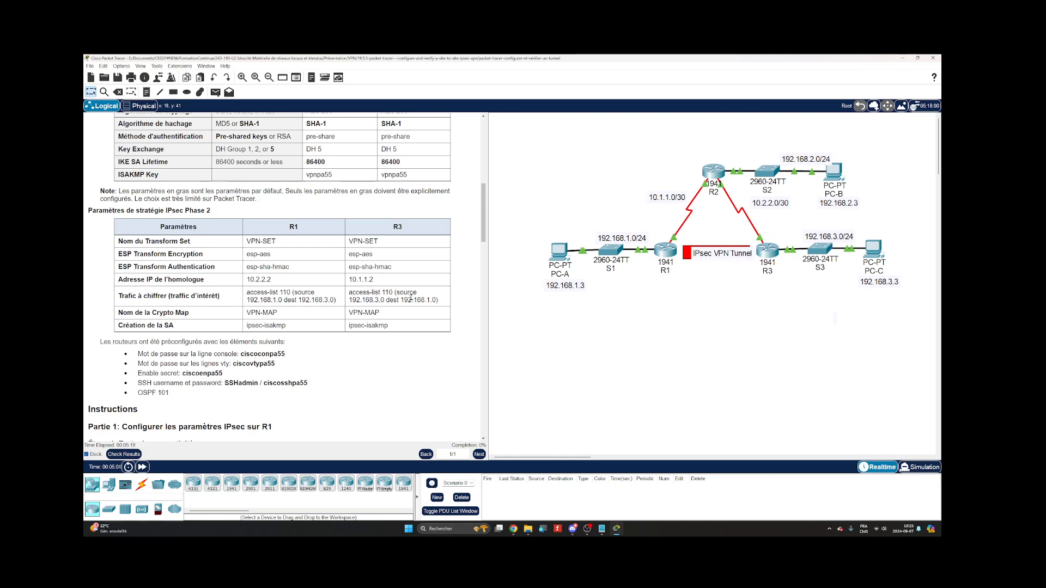
scroll(410, 295, down, 3)
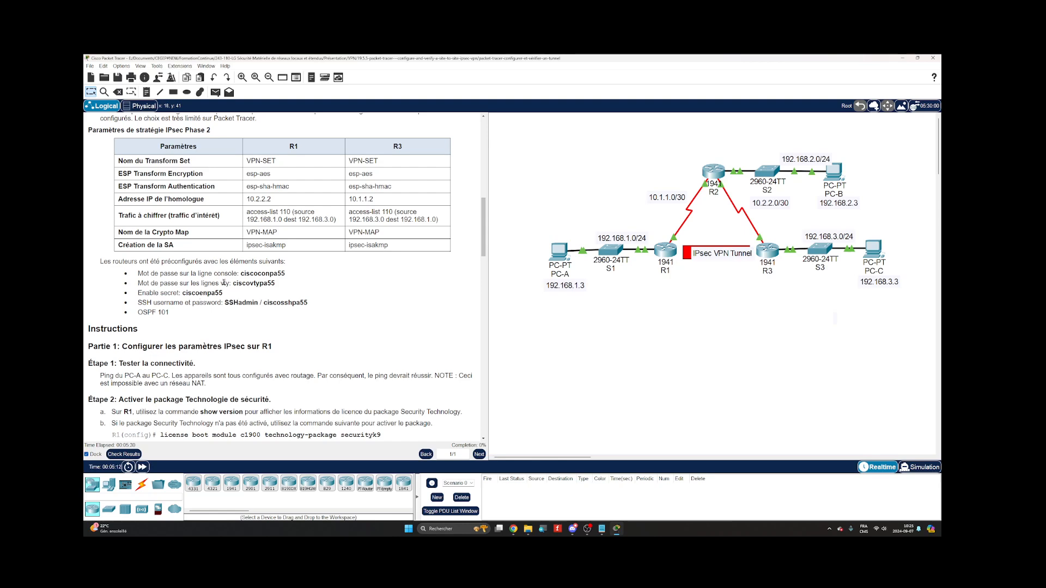
scroll(227, 278, down, 1)
scroll(282, 252, down, 1)
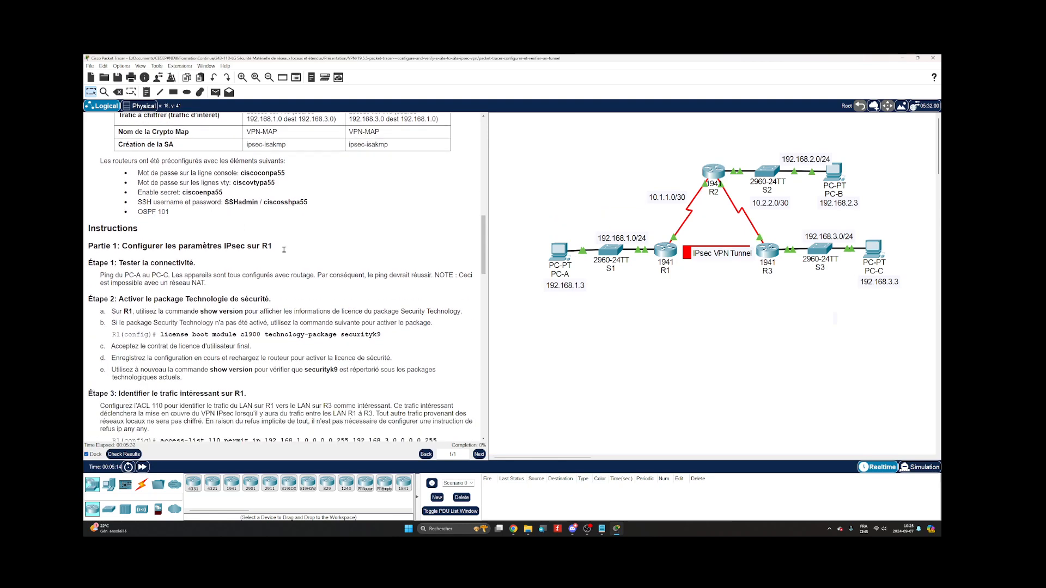
scroll(284, 250, down, 1)
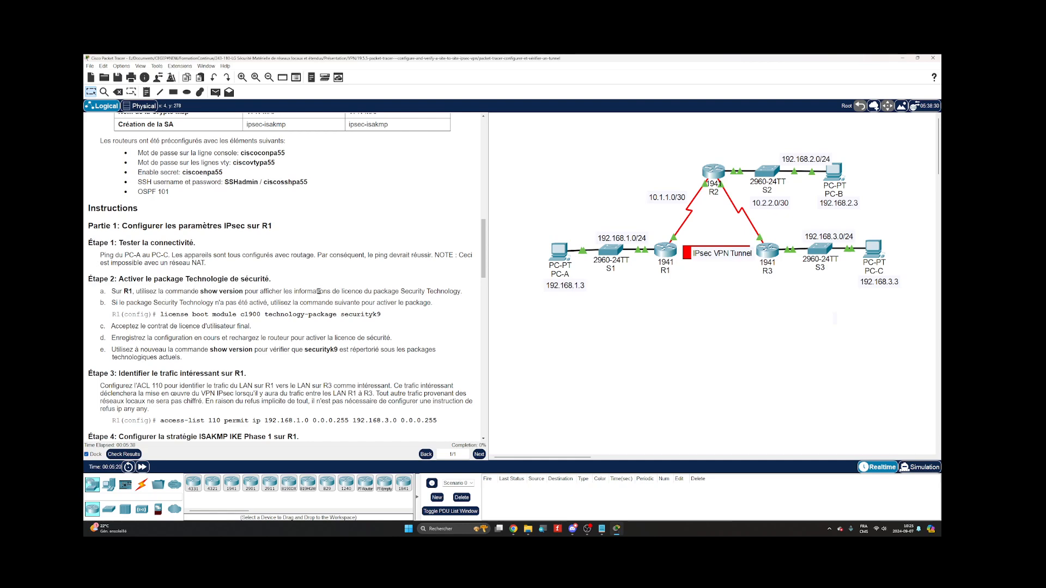
Step: Open router R1's command-line interface in an enlarged window that stays on top of the topology
click(664, 252)
drag(540, 194, 619, 128)
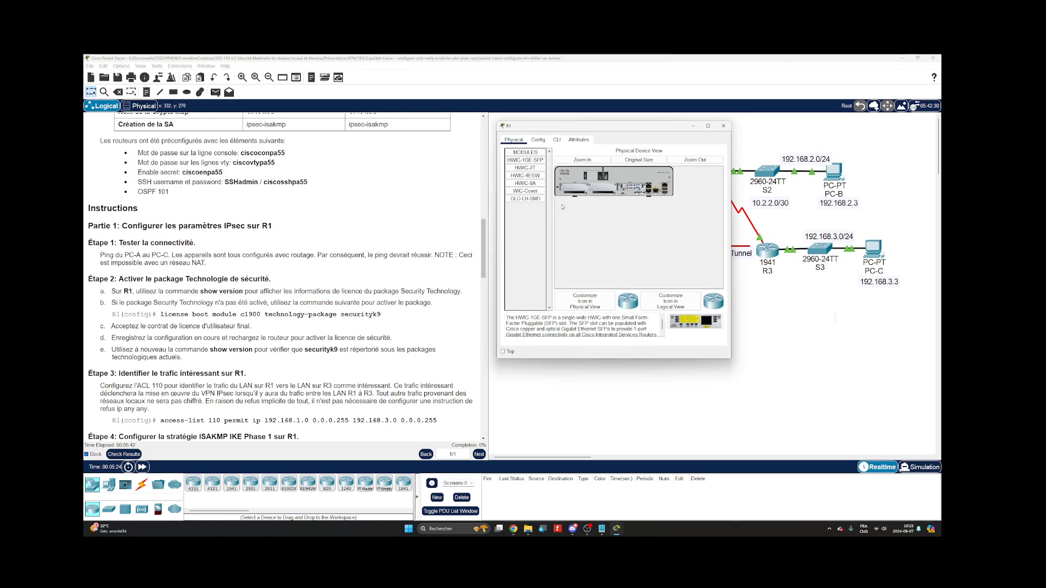
click(503, 352)
click(557, 140)
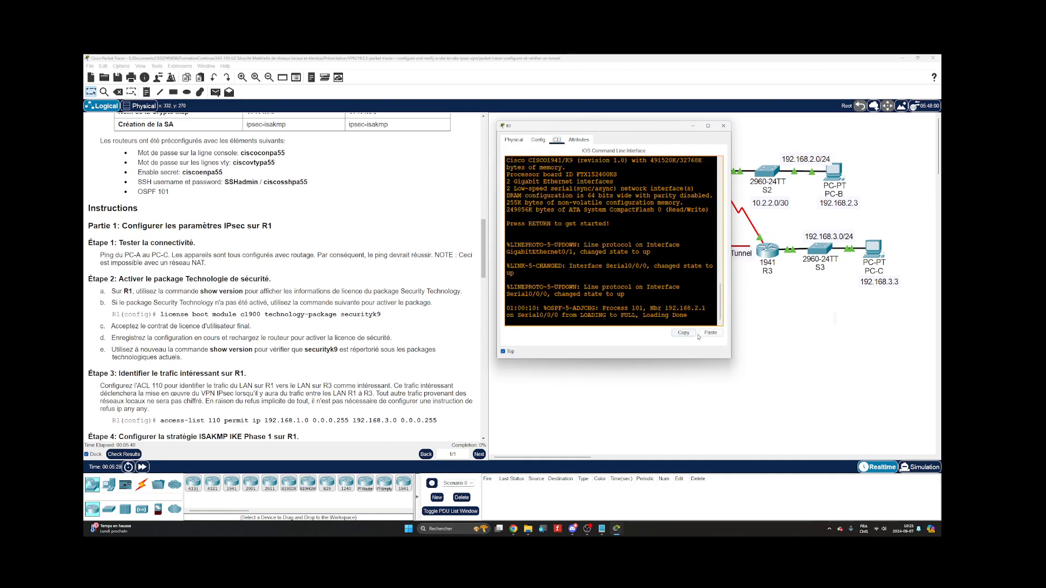
drag(729, 361, 891, 409)
Step: Log in to R1 with the console password and enter privileged EXEC mode using the enable secret
key(Return)
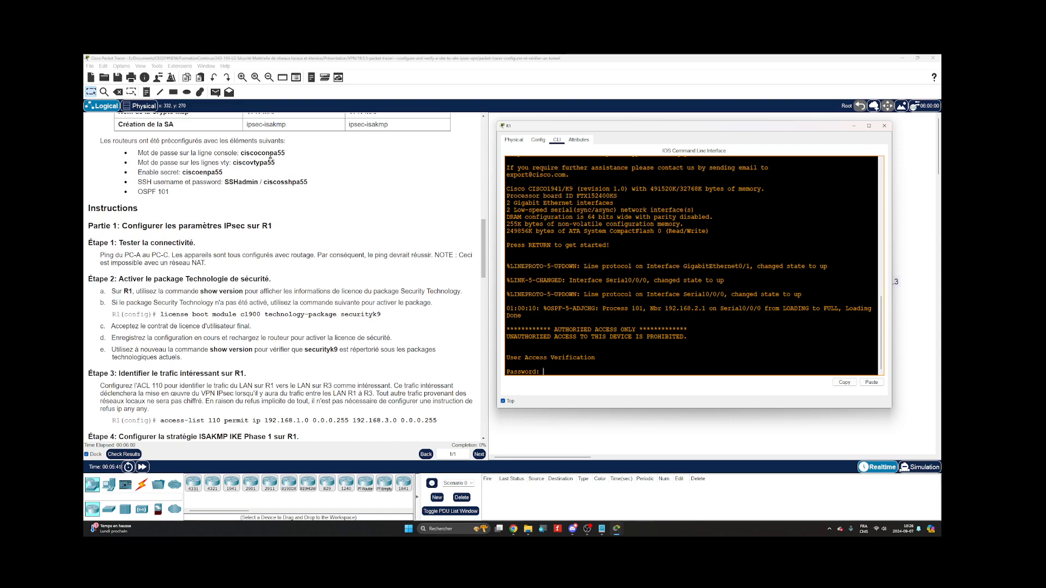
key(Return)
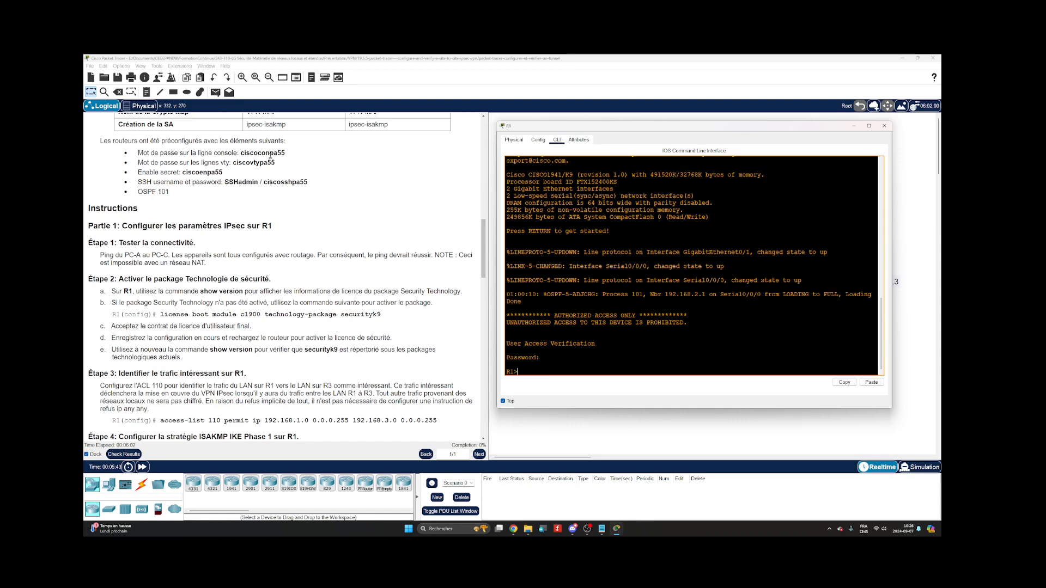
text(en)
key(Return)
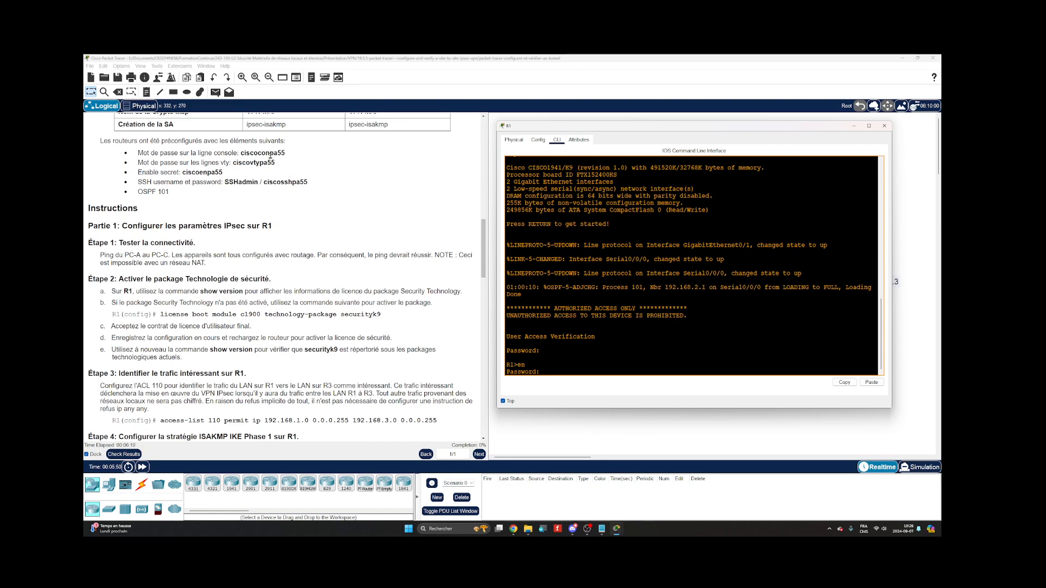
key(Return)
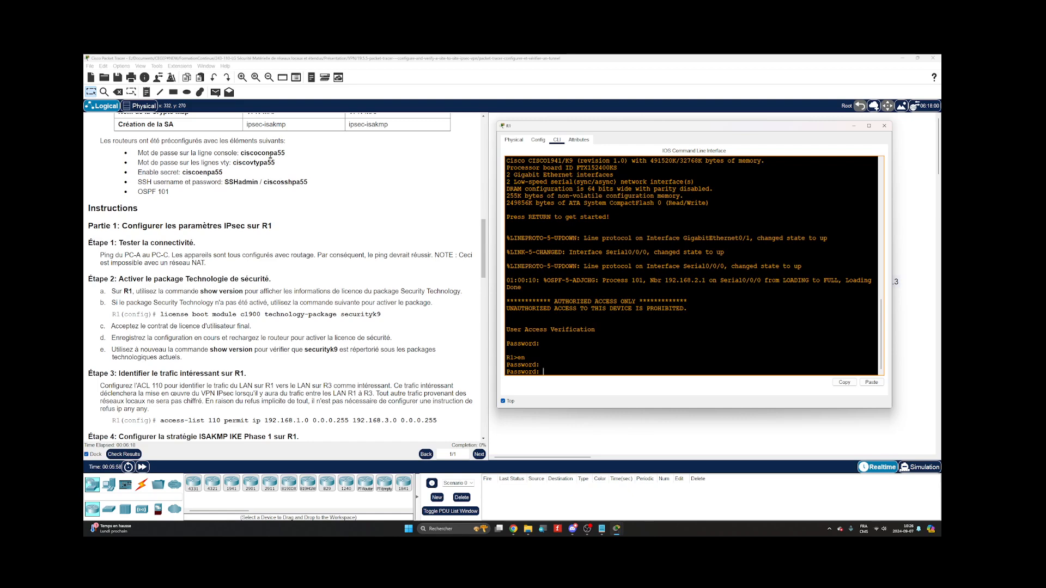
key(Return)
key(Return)
key(Return)
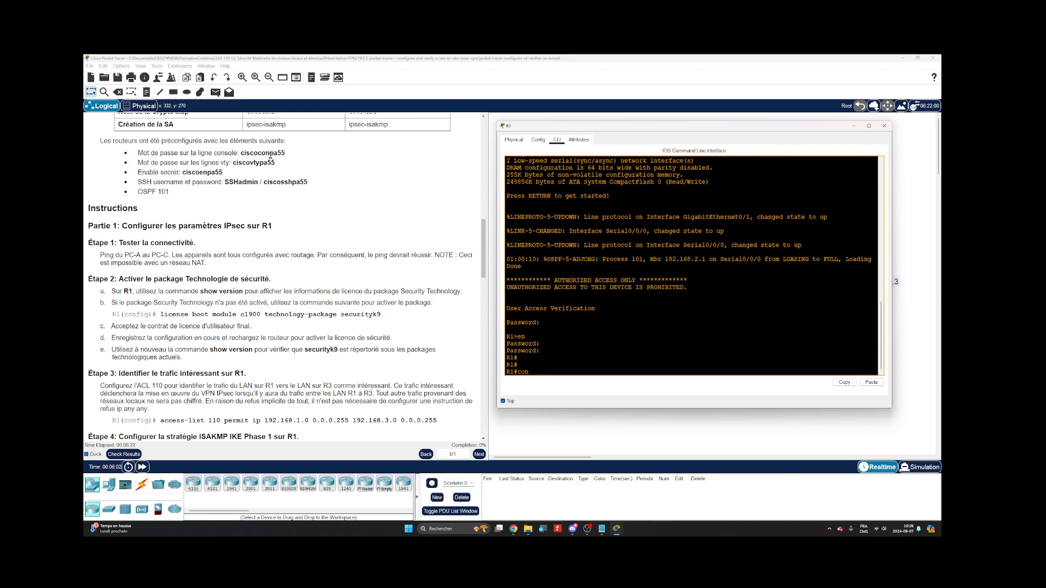
Step: Run show version on R1 and examine the security technology package's license status
text(co)
key(BackSpace)
key(BackSpace)
text(show ver)
key(Tab)
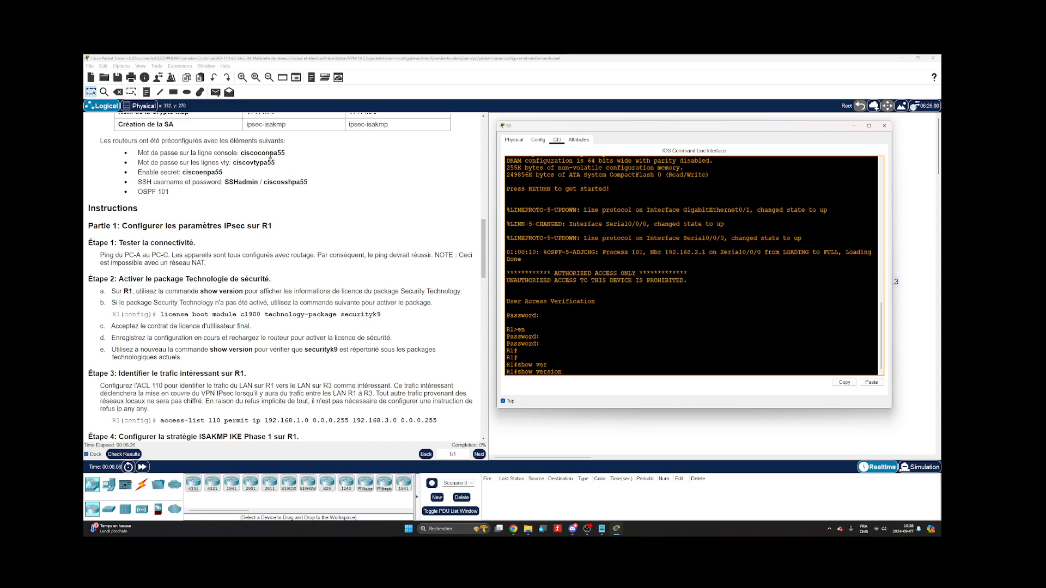
key(Return)
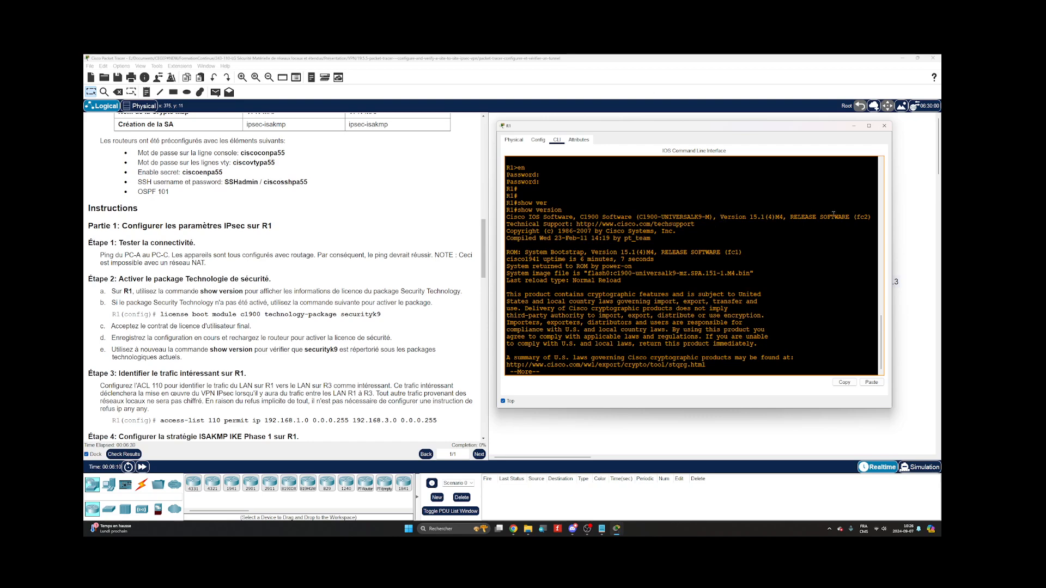
key(space)
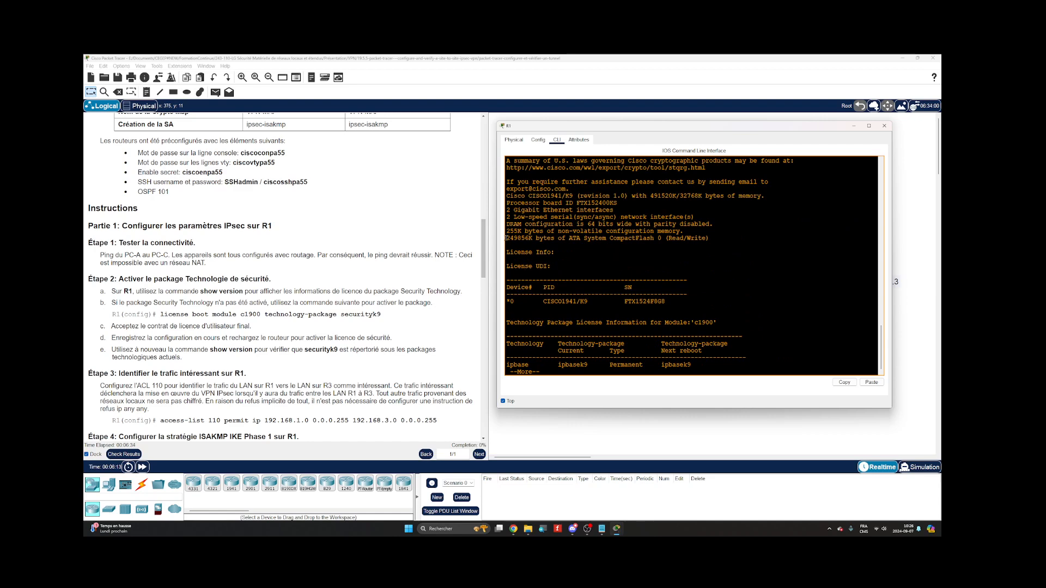
drag(506, 238, 570, 238)
key(space)
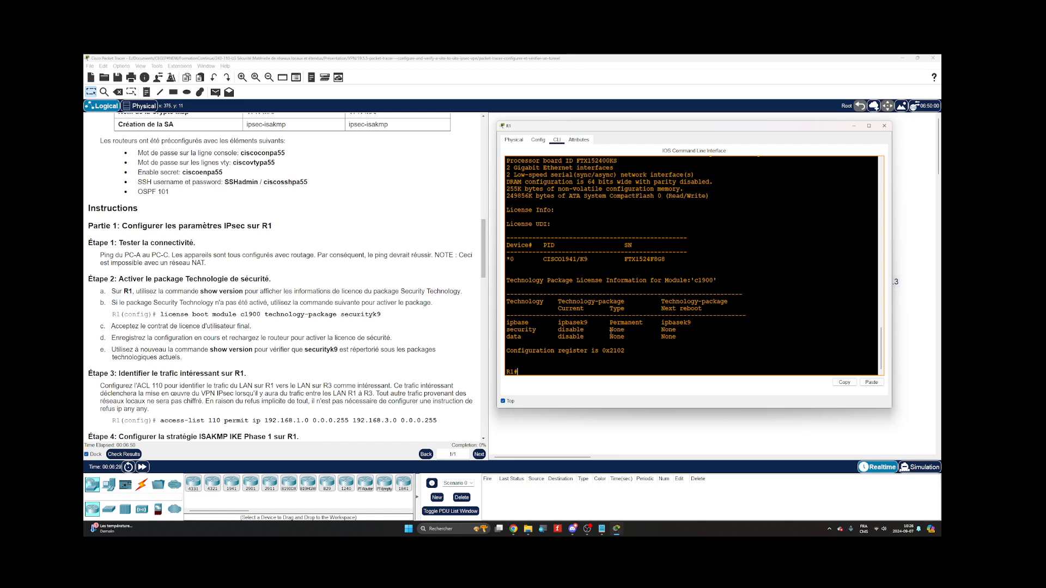
drag(507, 331, 677, 330)
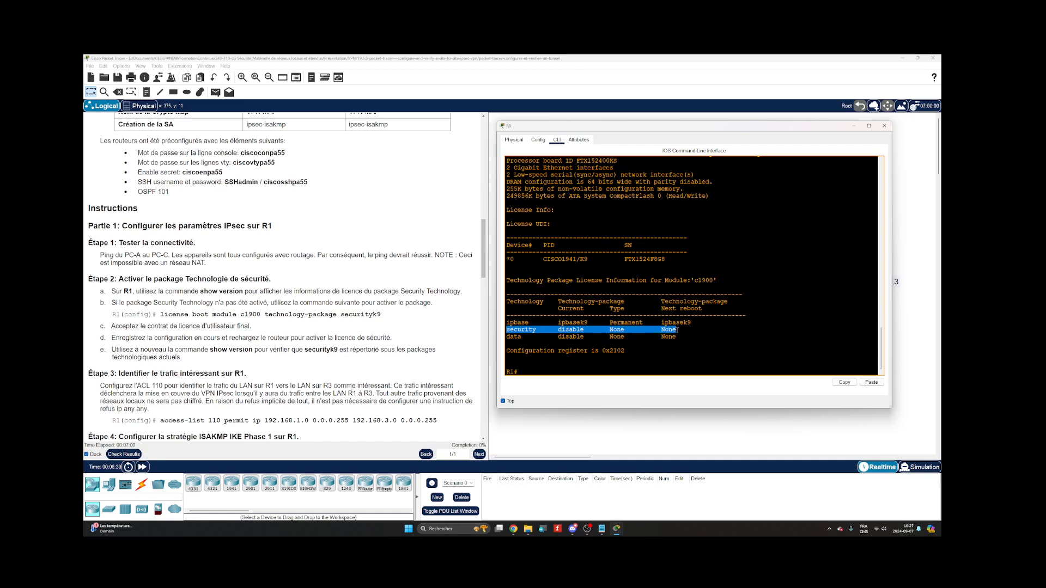
click(601, 341)
Step: Enter global configuration mode on R1 with configure terminal
text(conf)
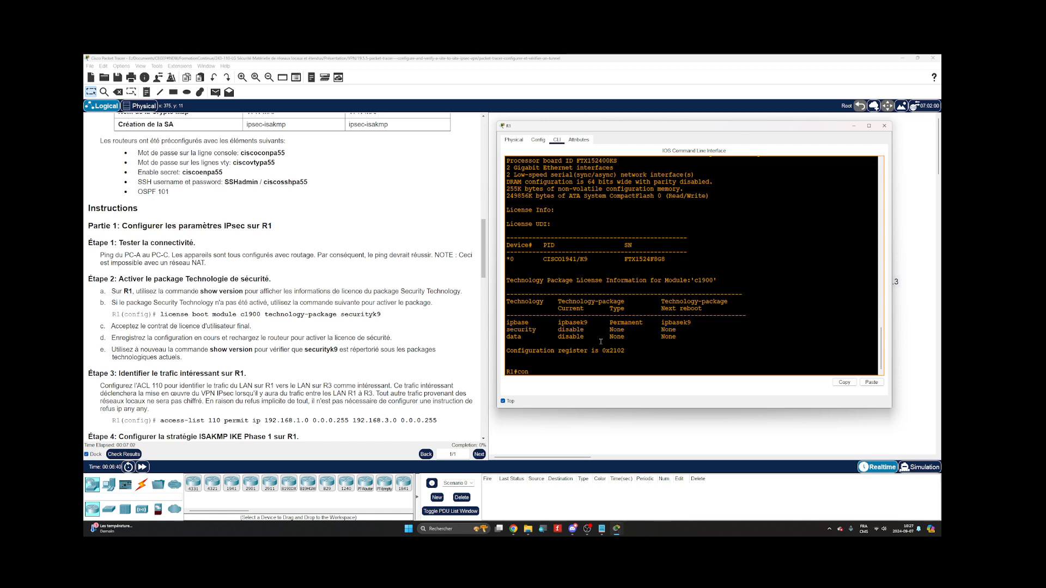
key(Tab)
text(t)
key(Tab)
key(Return)
key(Return)
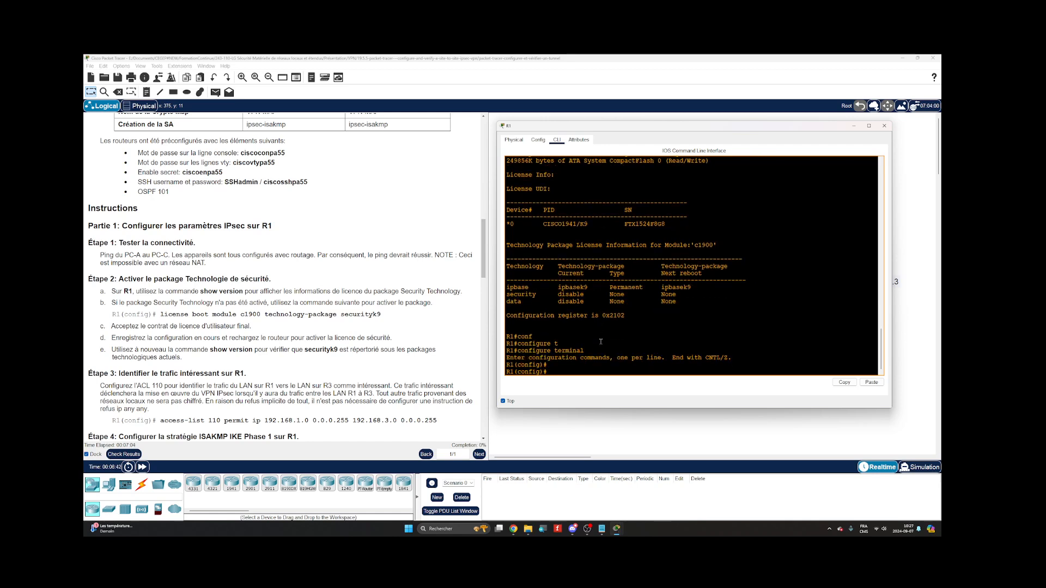
Step: Disable the idle timeout on console line 0 with exec-timeout 0 0, and return to global configuration mode
text(line)
text(con 0)
key(Return)
text(exec)
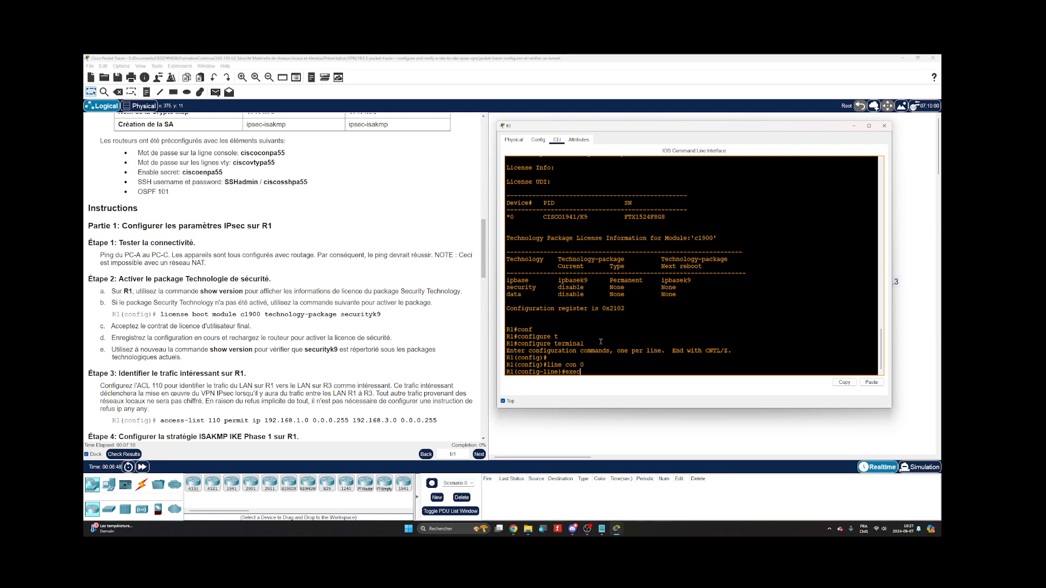
key(Tab)
text(-timeout 0 0)
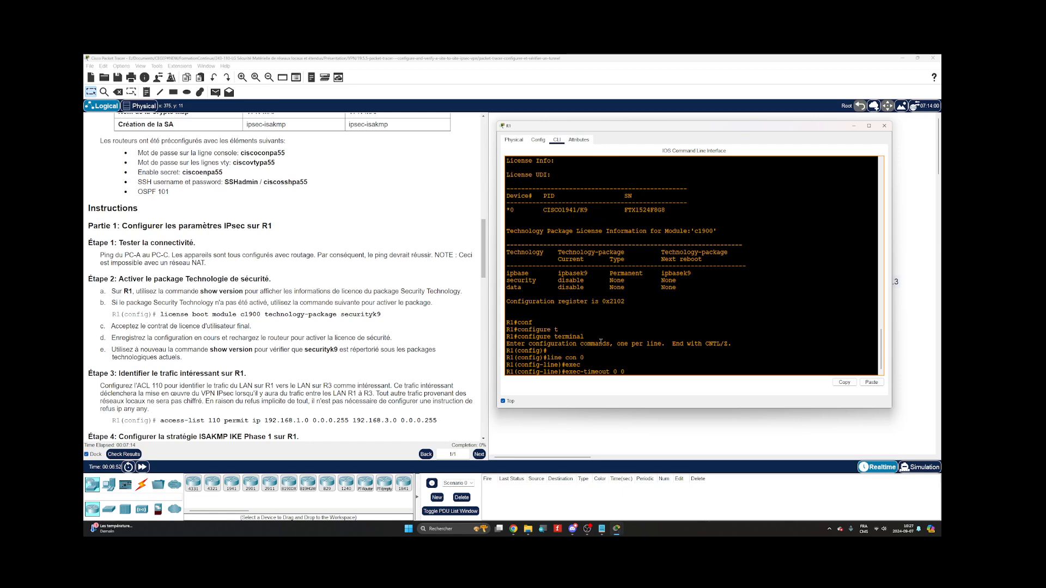
key(Return)
text(en)
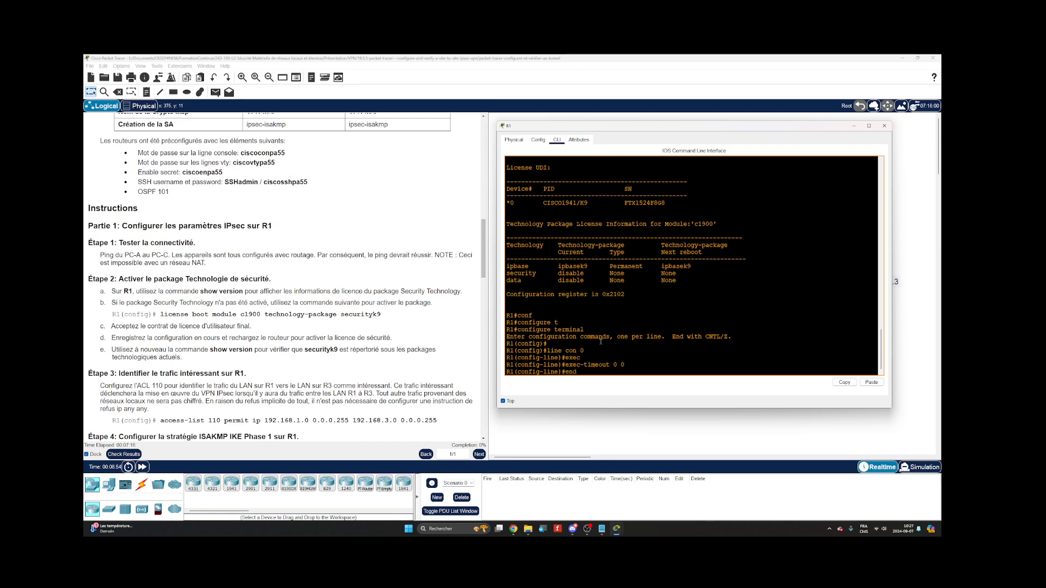
text(d)
key(BackSpace)
key(BackSpace)
key(BackSpace)
text(exit)
key(Return)
Step: Issue license boot module c1900 technology-package securityk9 on R1 to activate the security package
text(liv)
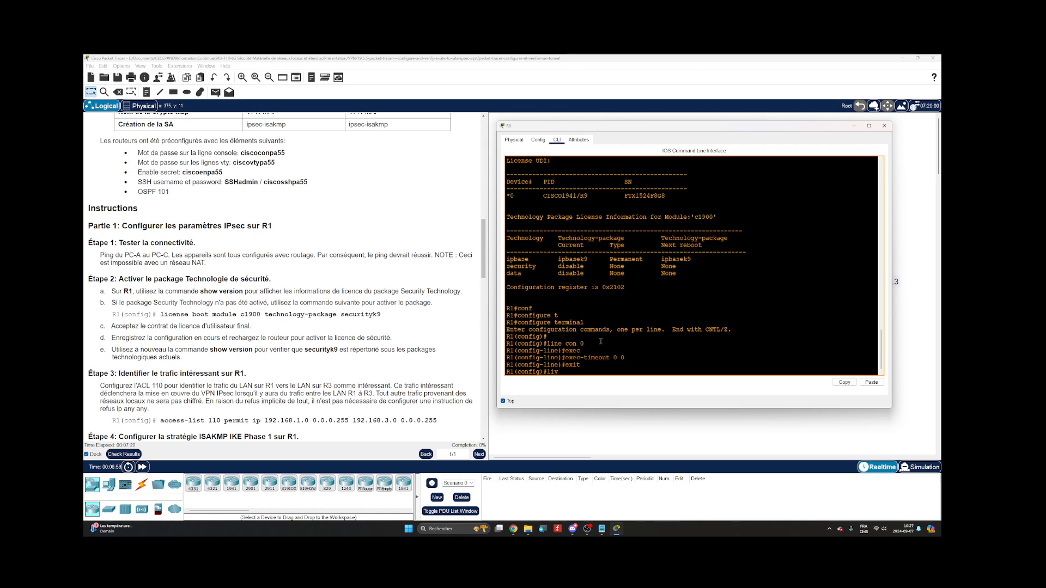
key(BackSpace)
text(c)
key(Tab)
key(Tab)
key(Tab)
key(Tab)
key(Tab)
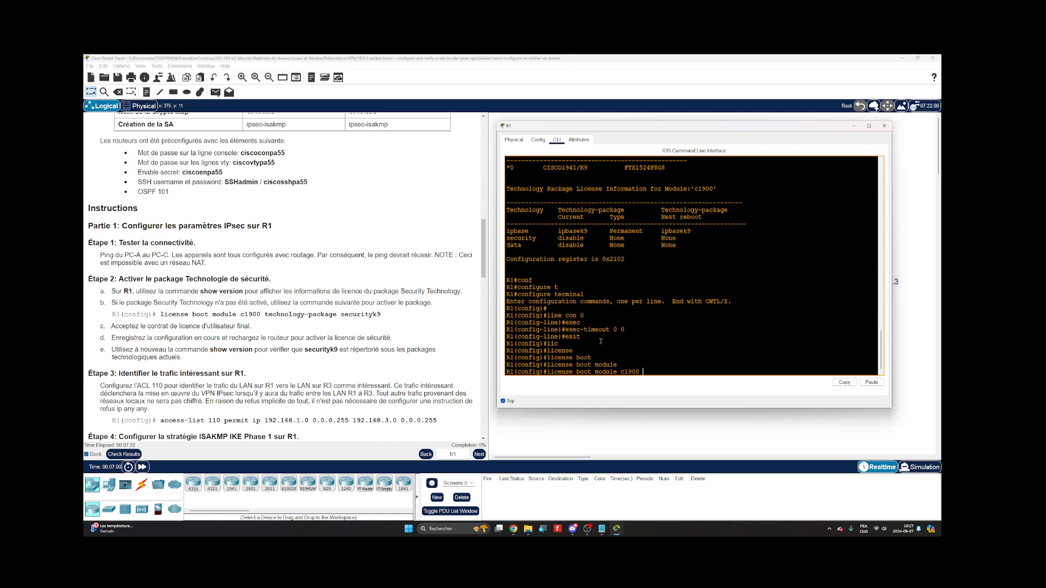
key(Tab)
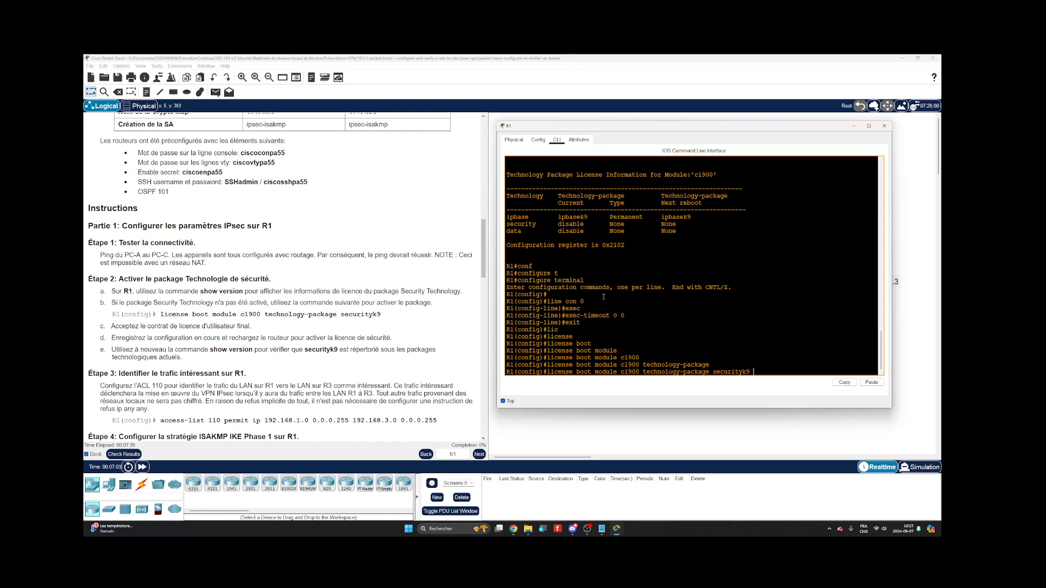
key(Return)
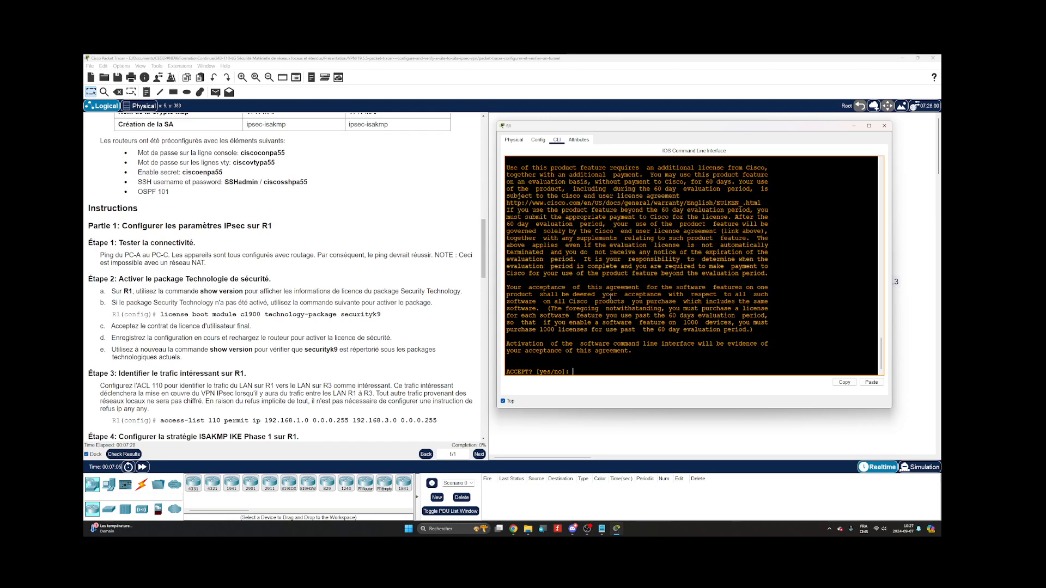
Step: Review the end-user license agreement for the security package and accept it with yes
scroll(583, 278, up, 5)
scroll(594, 270, up, 2)
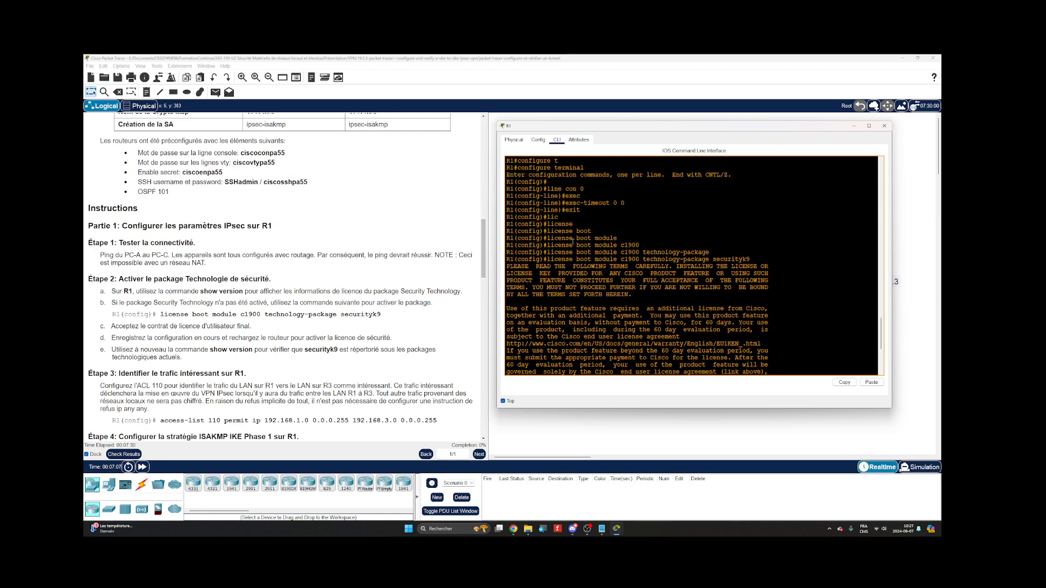
scroll(561, 265, down, 7)
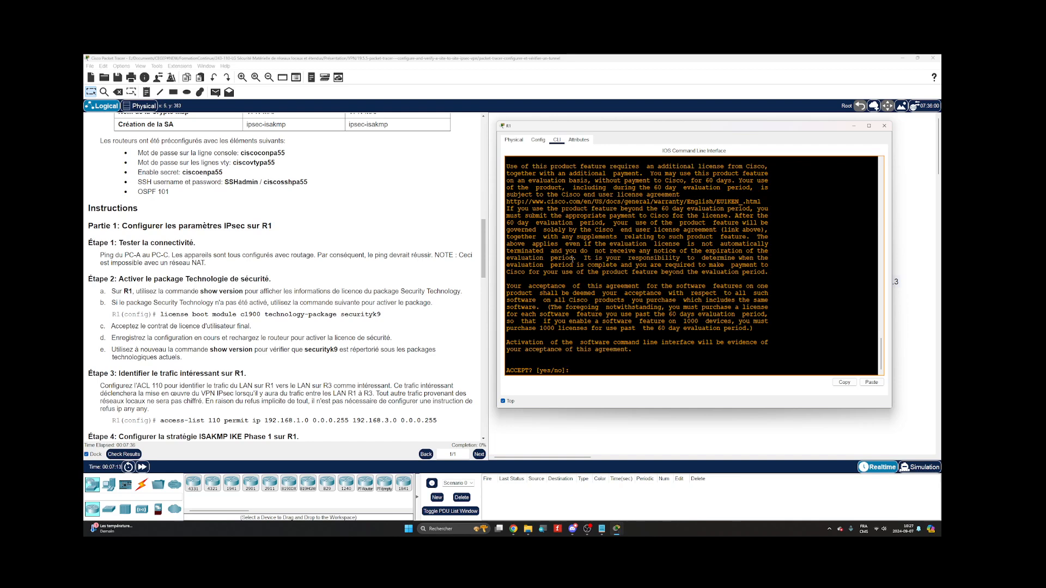
text(es)
key(Return)
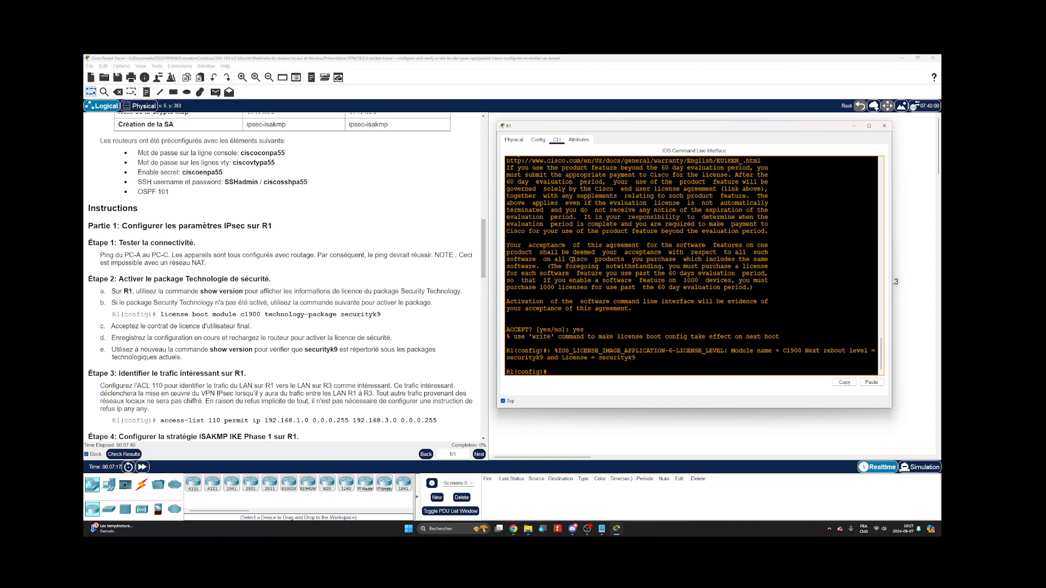
Step: Leave configuration mode on R1 and save the running configuration with wr
text(end)
key(Return)
key(Return)
key(Return)
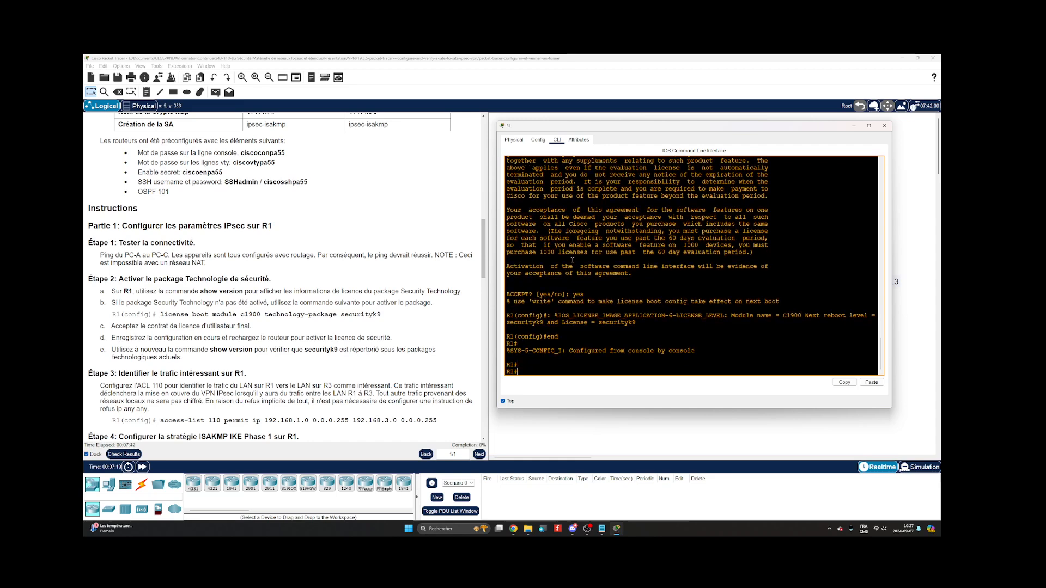
text(wr)
key(Return)
key(Return)
key(Return)
Step: Reload router R1 and confirm the restart so the security license takes effect
text(reload)
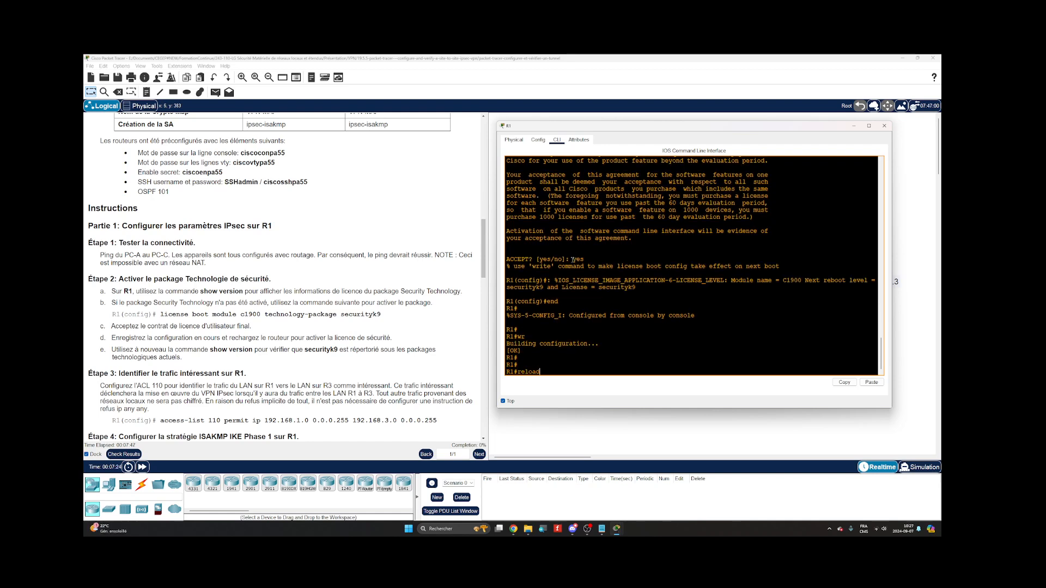
key(Return)
key(Return)
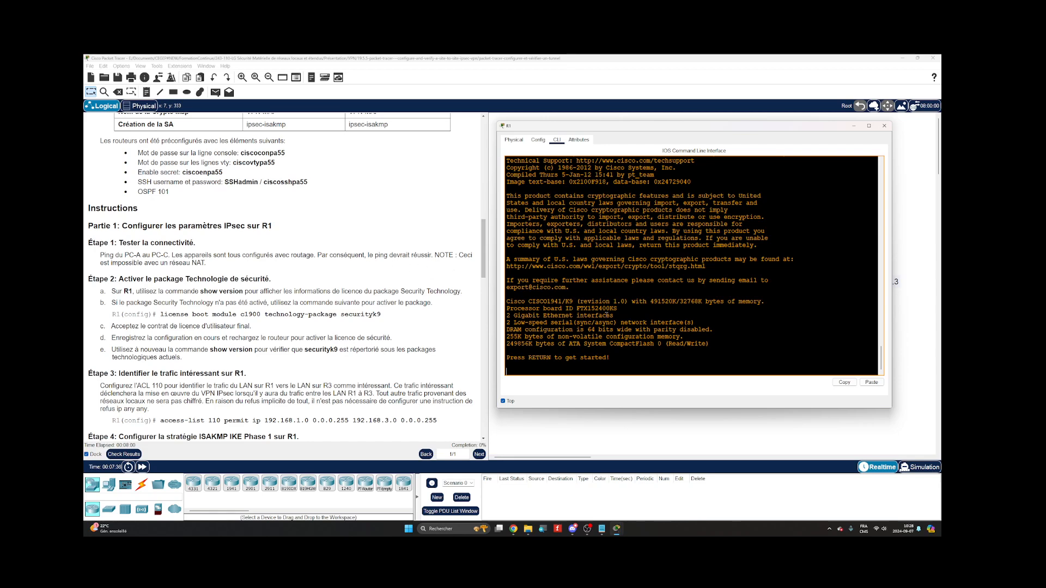
Step: Log in to R1 with the console password and enter privileged EXEC mode with the enable secret
key(Return)
key(Return)
key(Return)
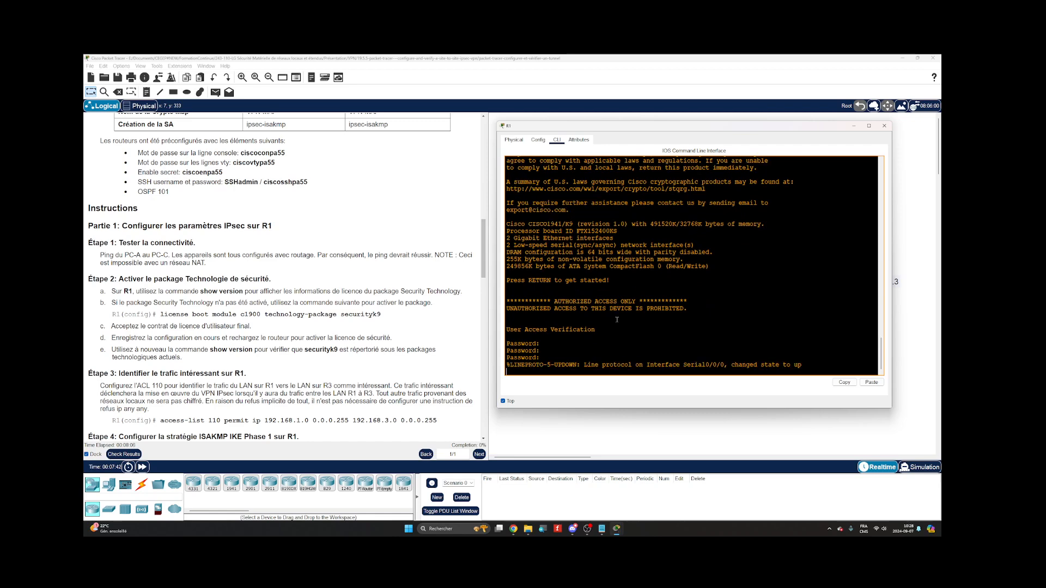
key(Return)
text(en)
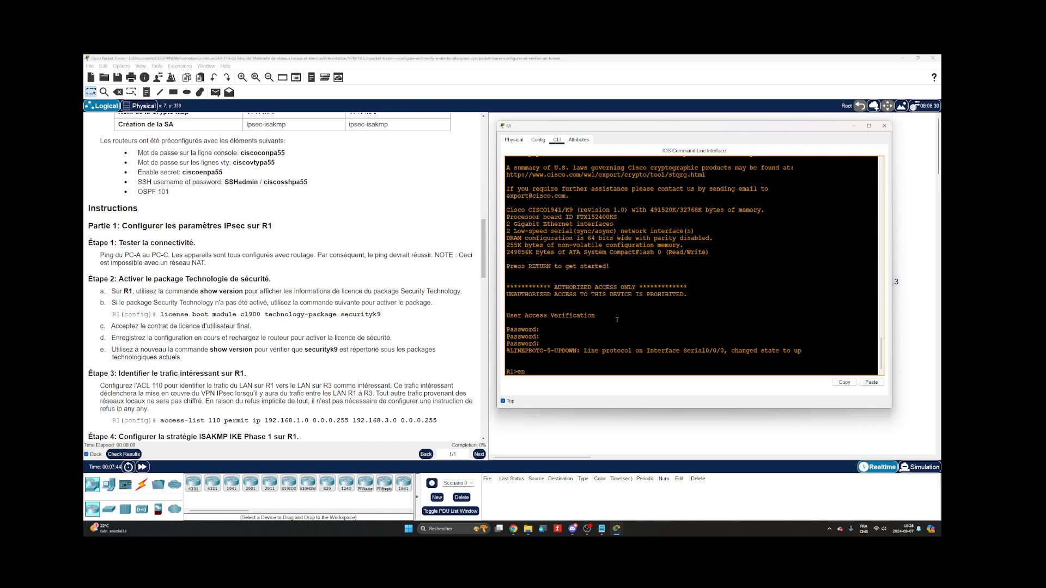
key(Return)
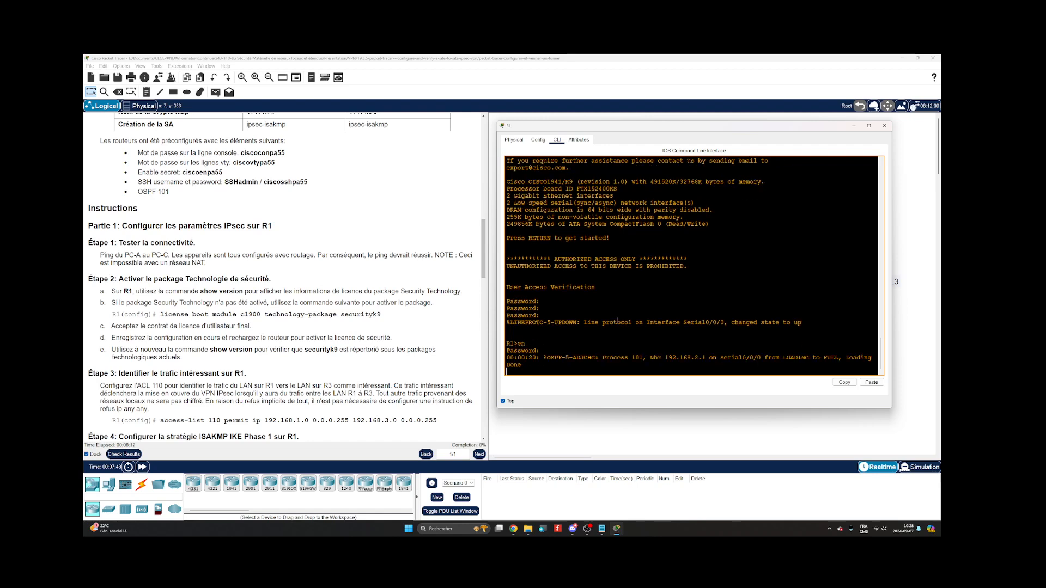
key(Return)
key(Return)
key(Return)
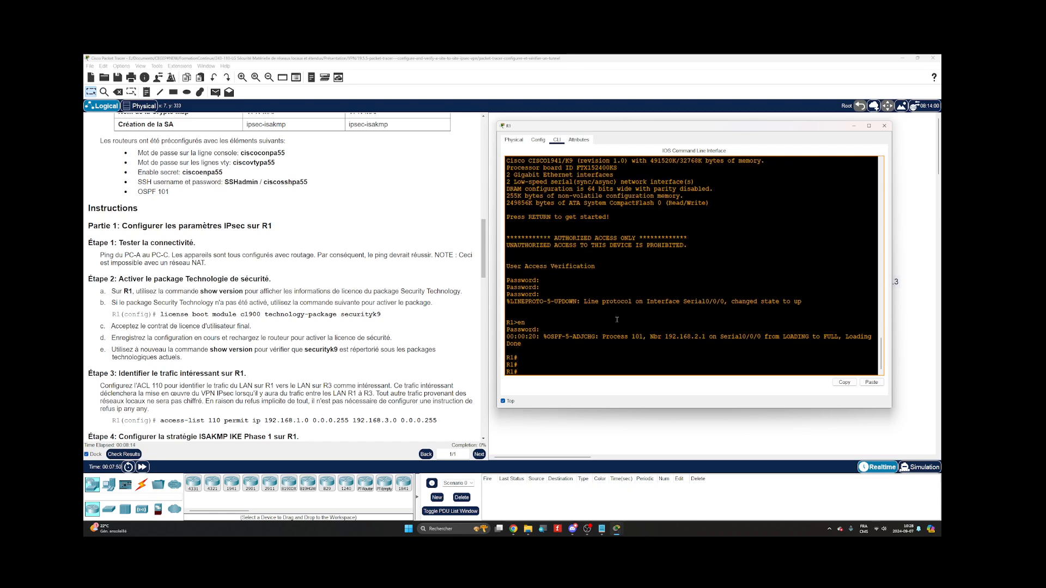
Step: Enter global configuration mode on R1 with configure terminal
scroll(306, 284, down, 1)
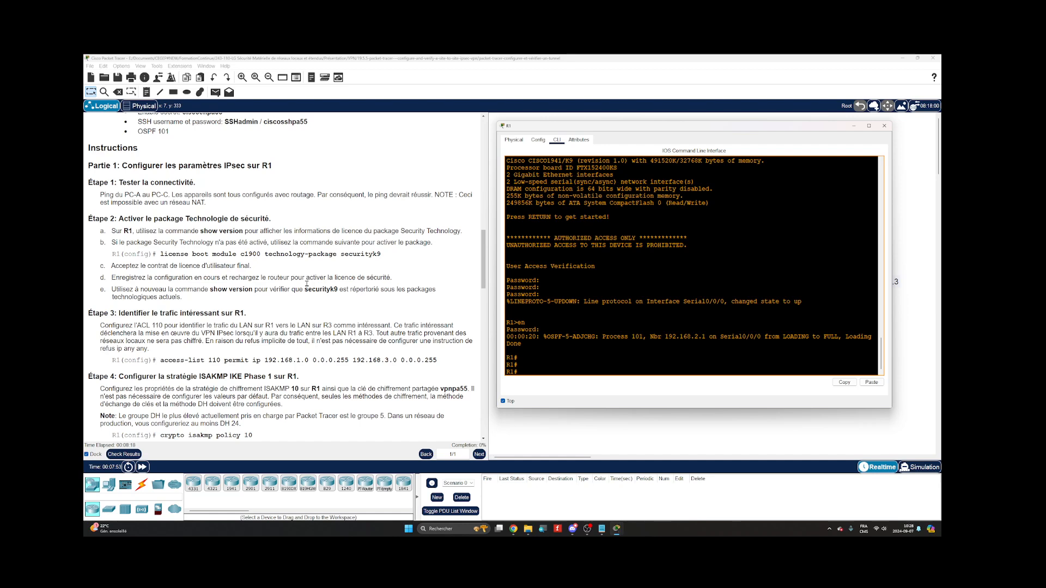
scroll(307, 284, down, 1)
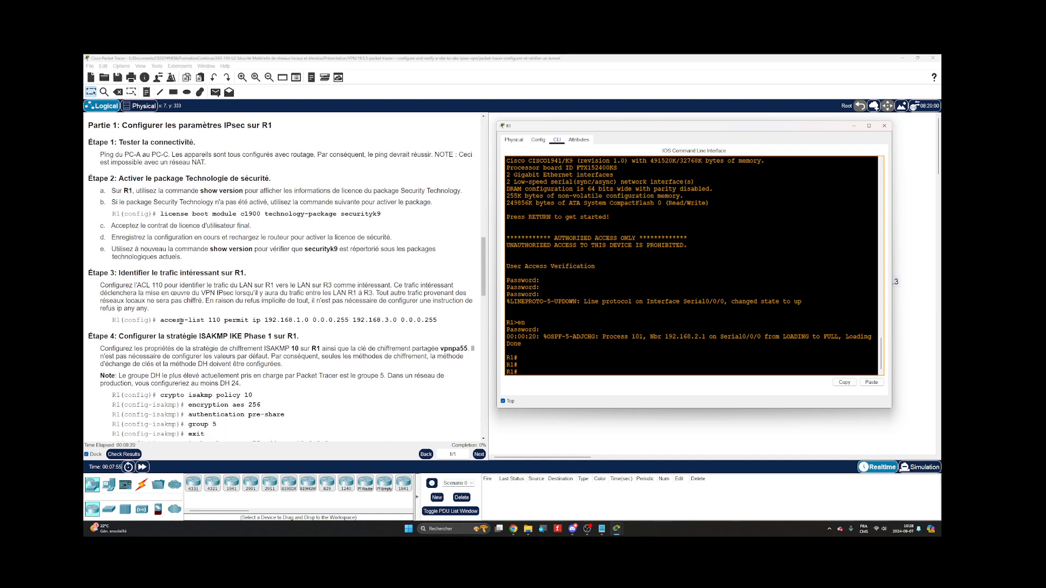
click(442, 337)
click(547, 346)
text(conf)
key(Tab)
text(t)
key(Tab)
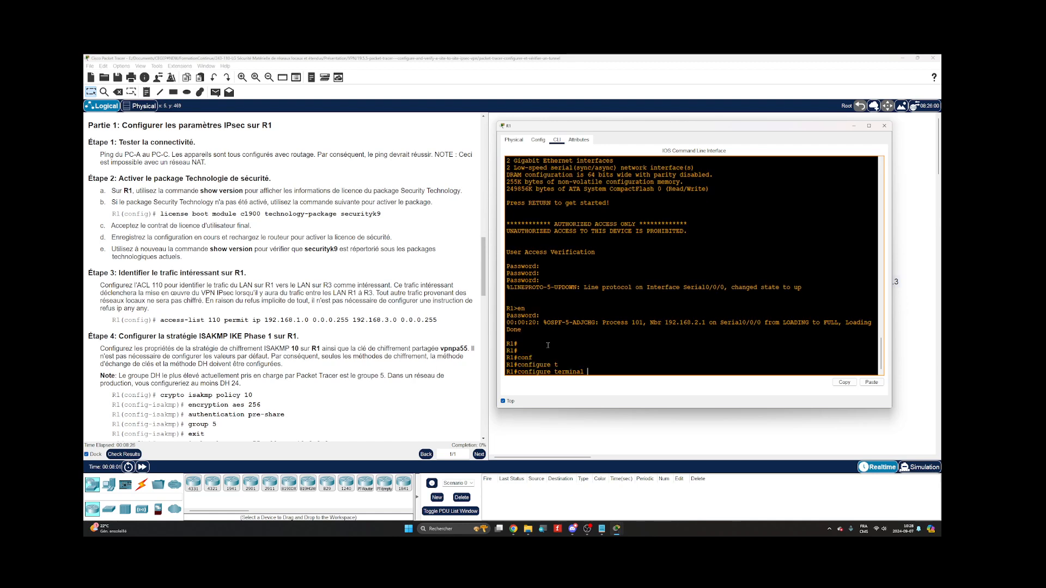
key(Return)
Step: Create access list 110 on R1 permitting IP traffic from 192.168.1.0 0.0.0.255 to 192.168.3.0 0.0.0.255
text(acce)
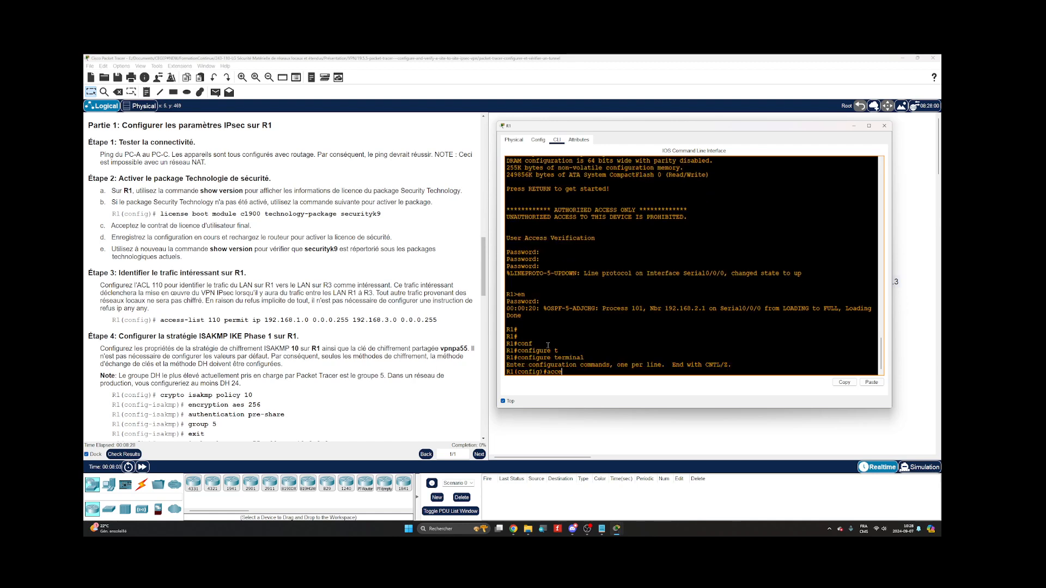
key(Tab)
text(110)
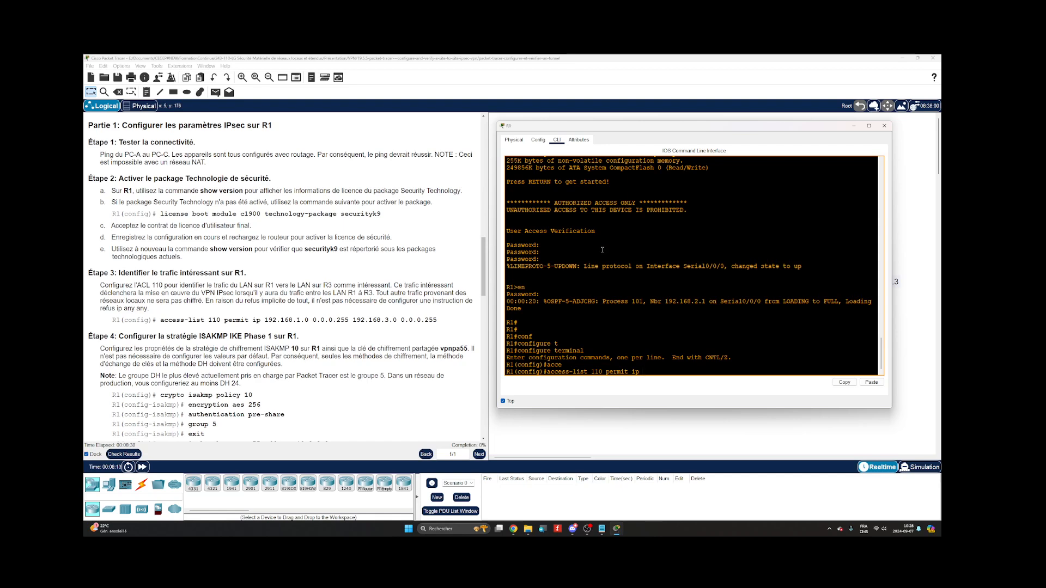
text(192.168.1.0 0.0.0.255 192.168.3.0 0.0.0.255)
key(Return)
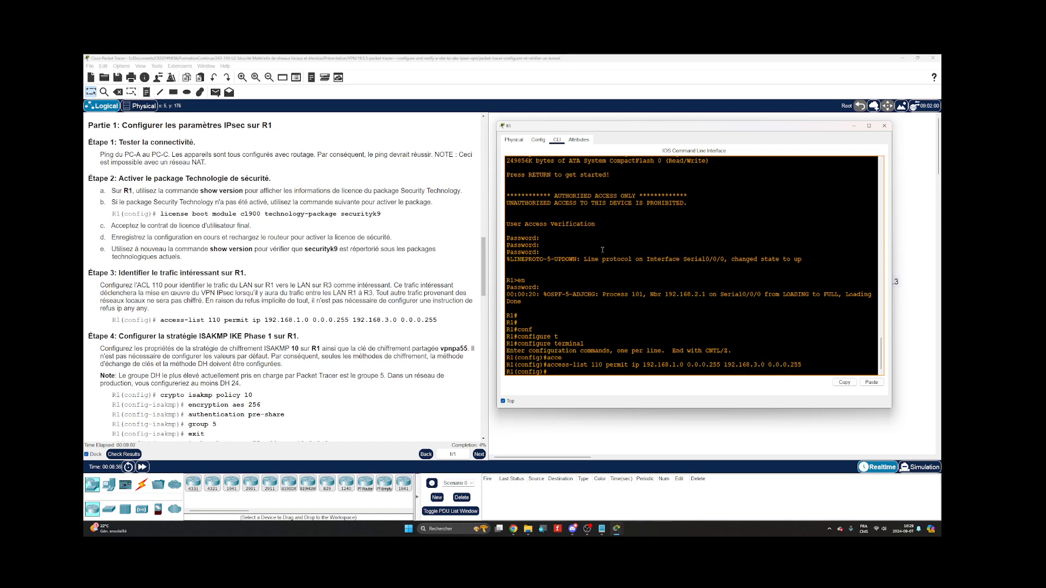
key(Return)
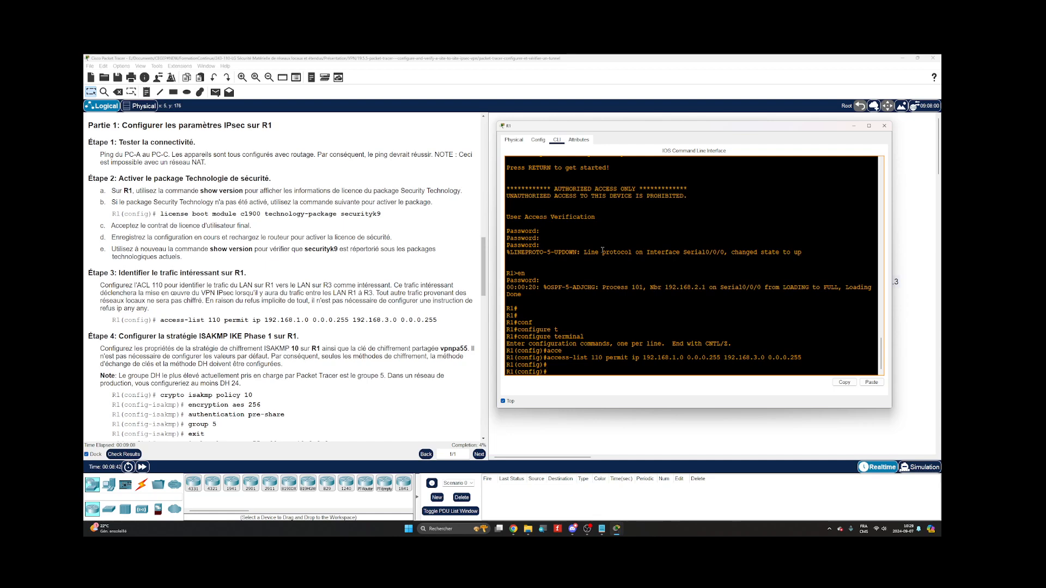
key(Return)
key(Return)
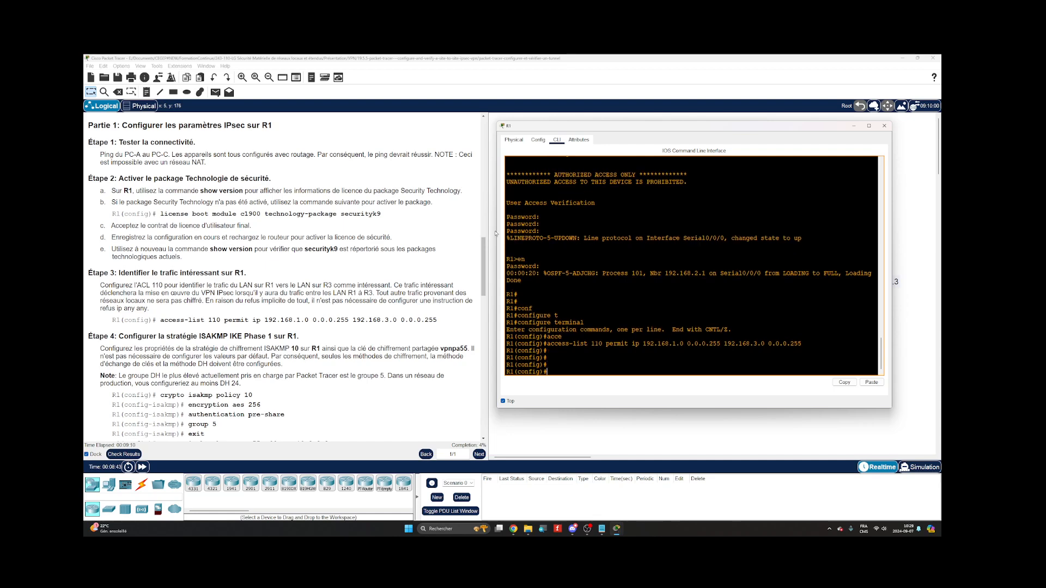
Step: Create ISAKMP policy 10 on R1 with crypto isakmp policy 10
scroll(260, 269, down, 5)
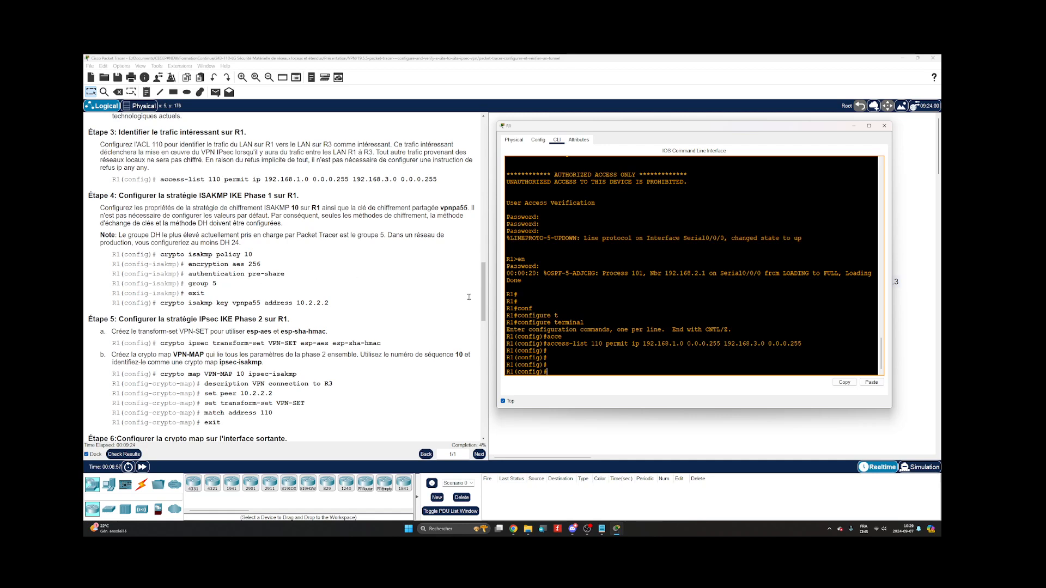
click(571, 312)
text(cryp)
key(Tab)
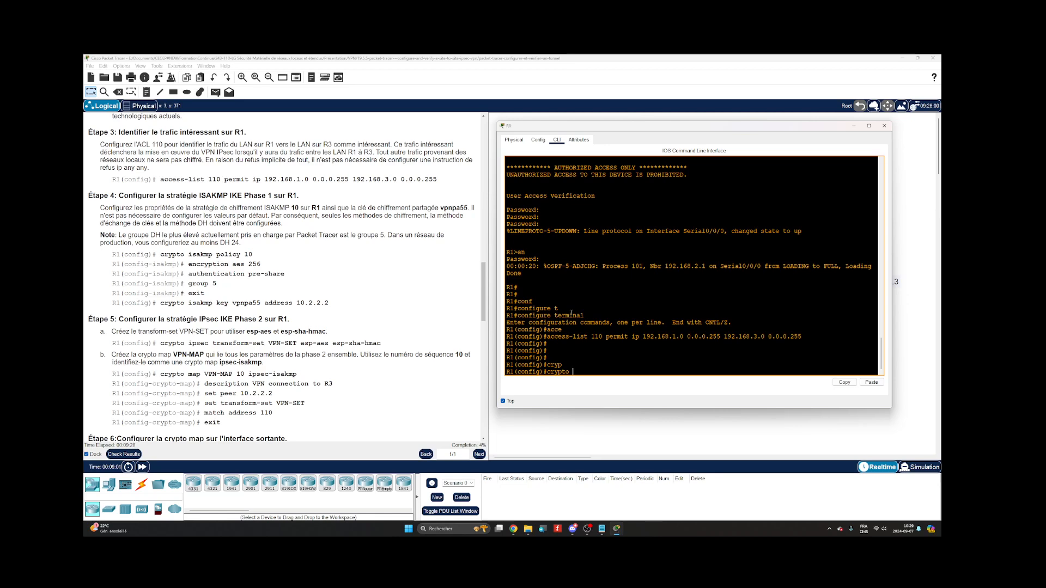
key(Tab)
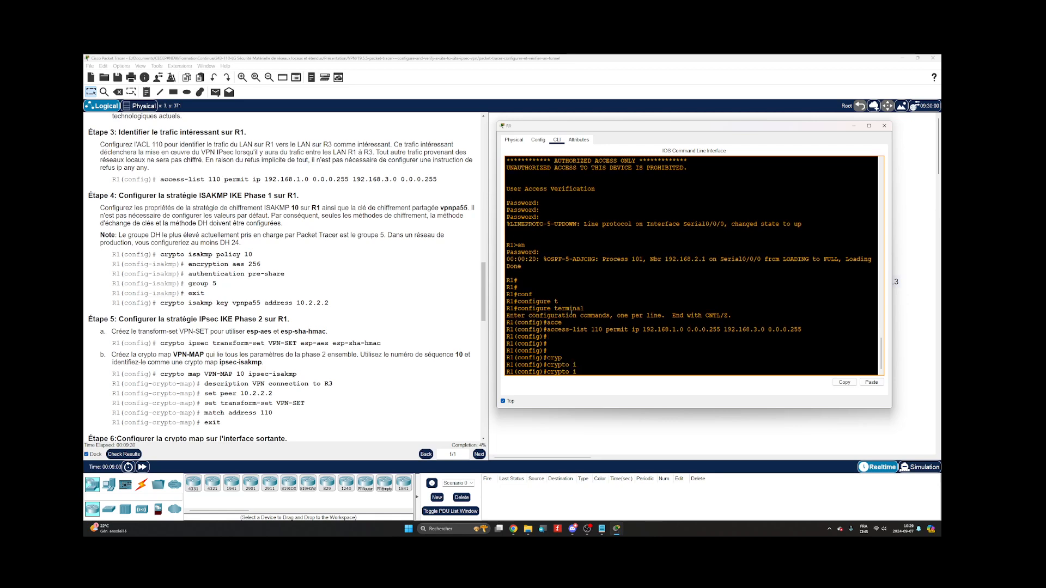
text(s)
key(Tab)
text(po)
key(Tab)
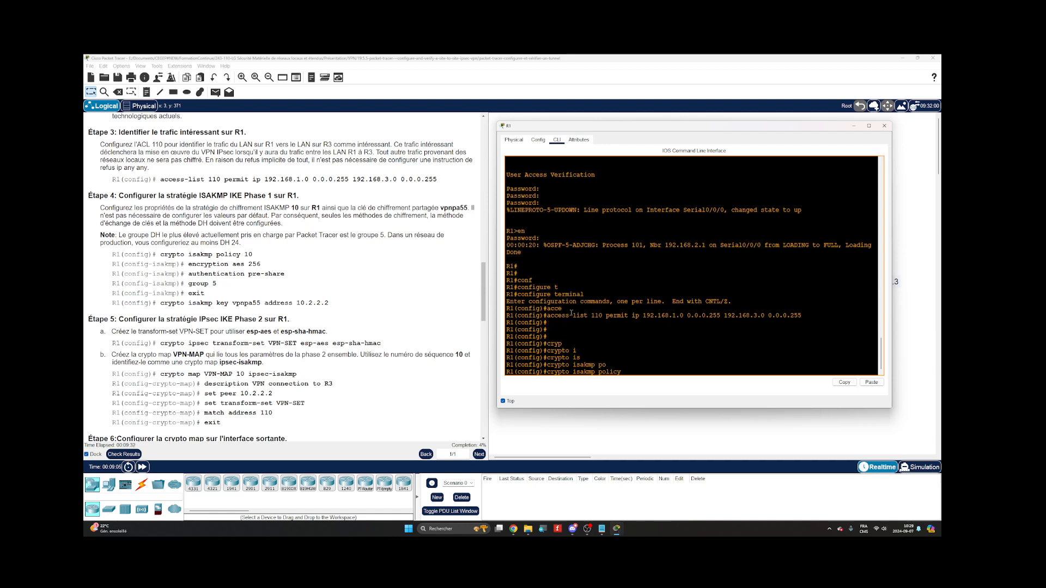
key(Return)
key(Up)
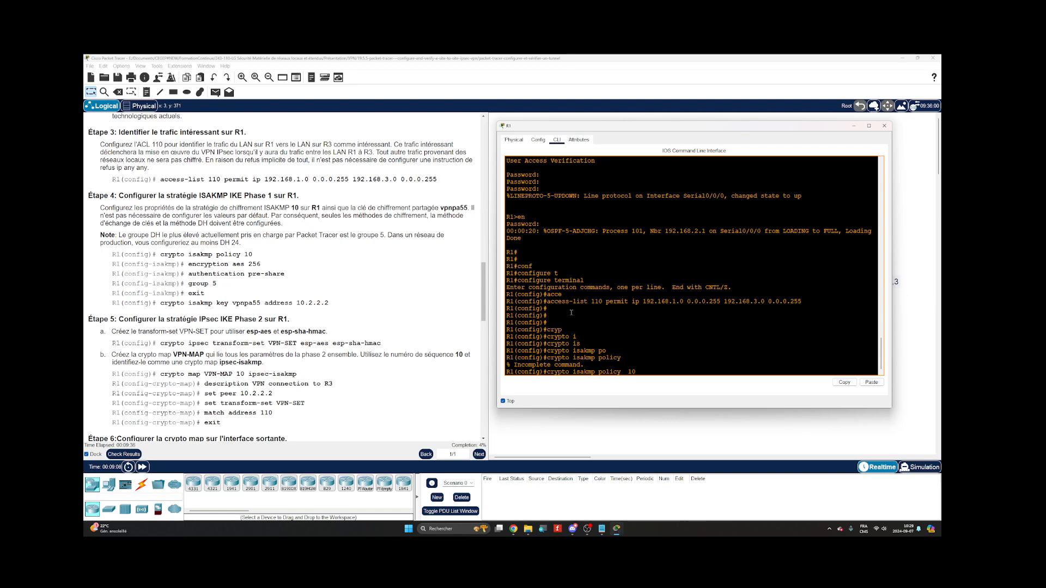
text(10)
key(Return)
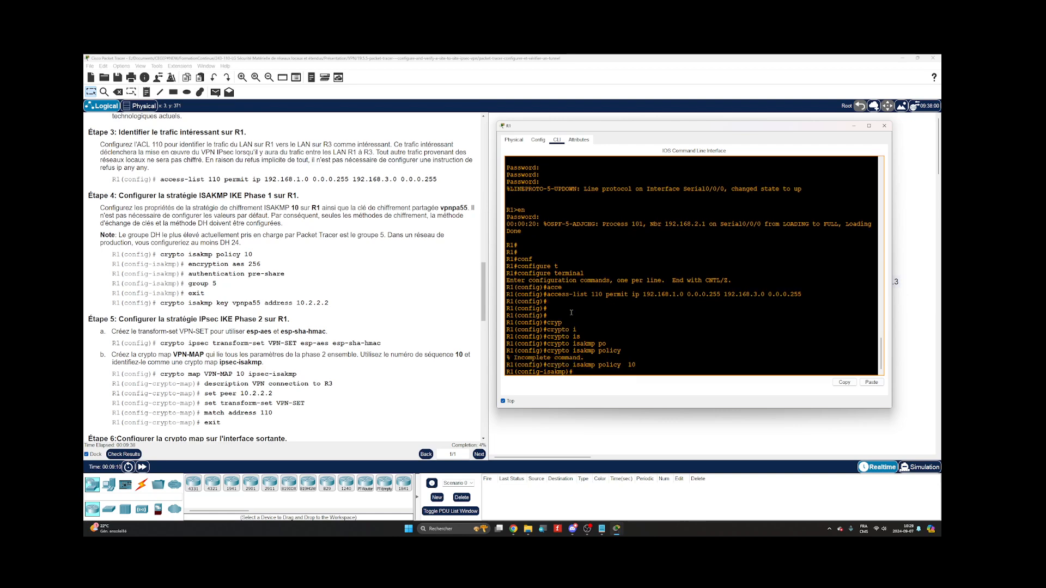
Step: Set the ISAKMP policy's encryption to aes 256
text(en)
key(Tab)
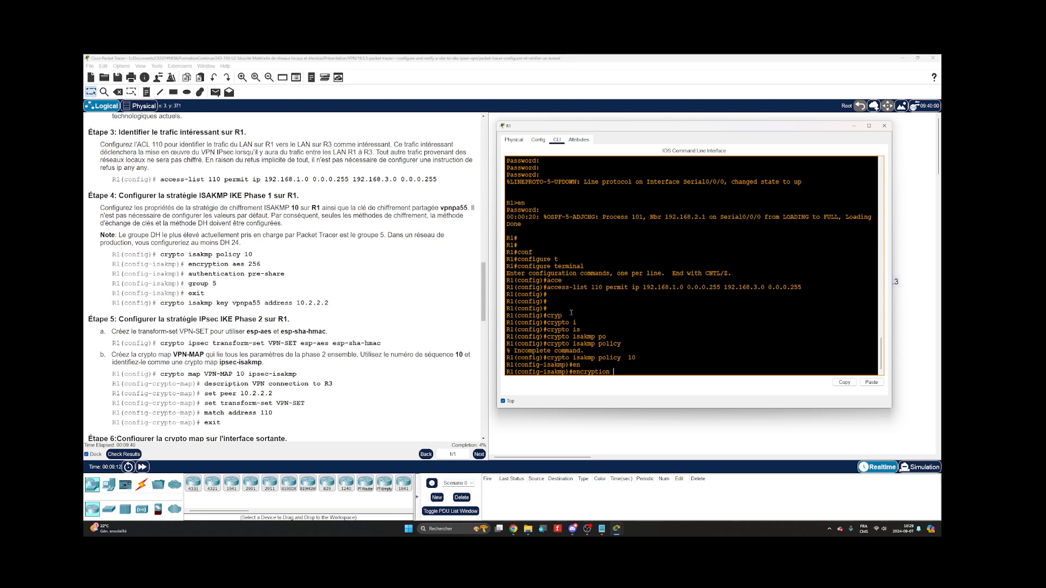
text(a)
key(Tab)
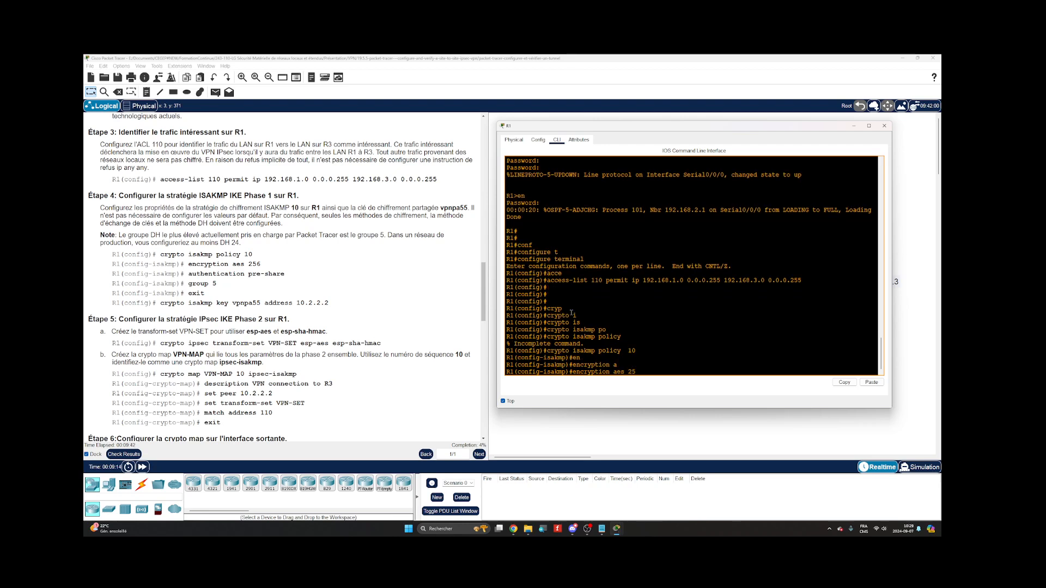
text(256)
key(Return)
Step: Set the ISAKMP policy's authentication method to pre-share
text(au)
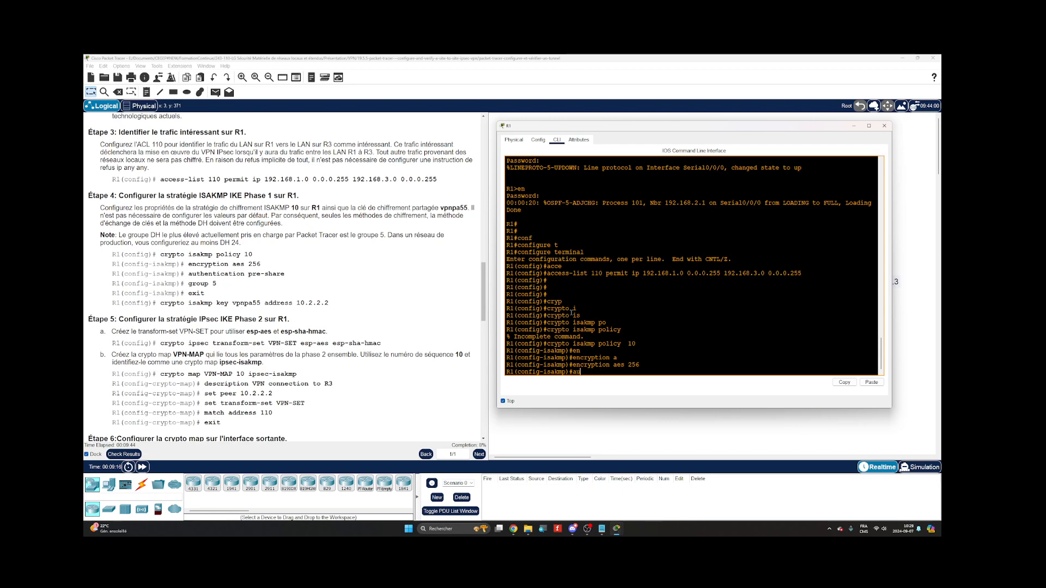
key(Tab)
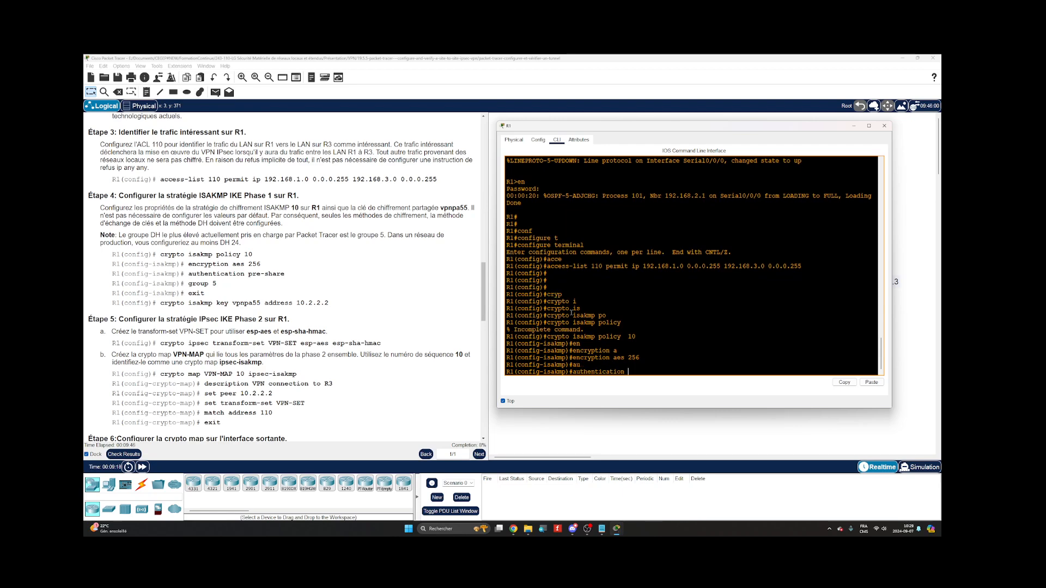
text(pre)
key(Tab)
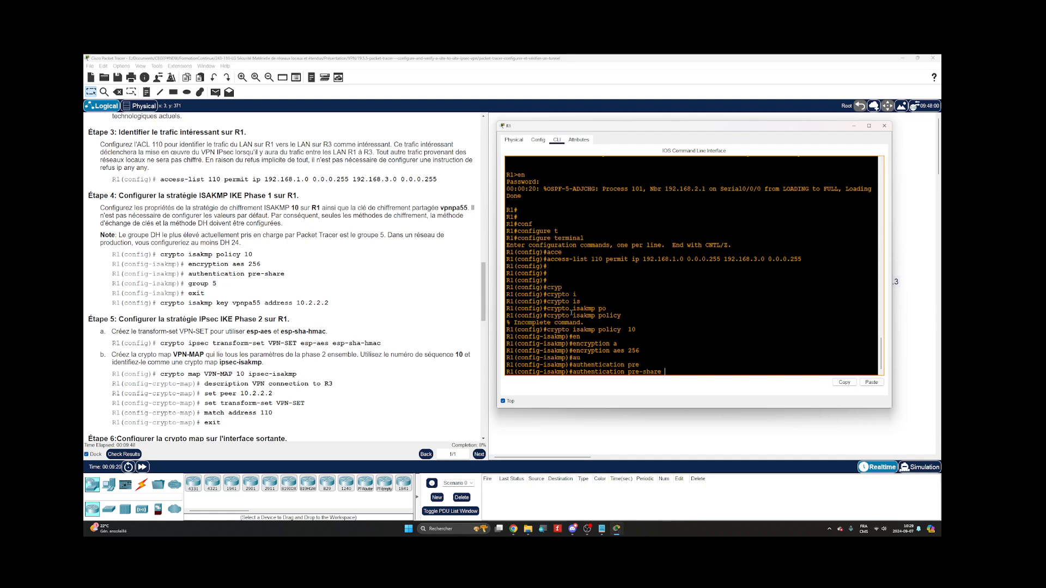
key(Return)
Step: Set the ISAKMP policy's Diffie-Hellman group to 5
text(gro)
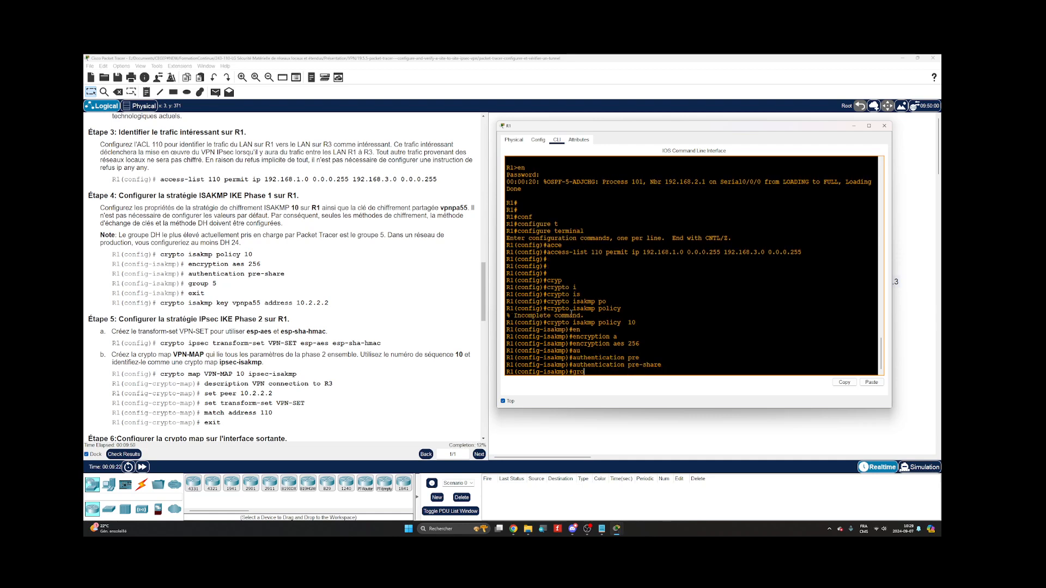
text(up)
key(Tab)
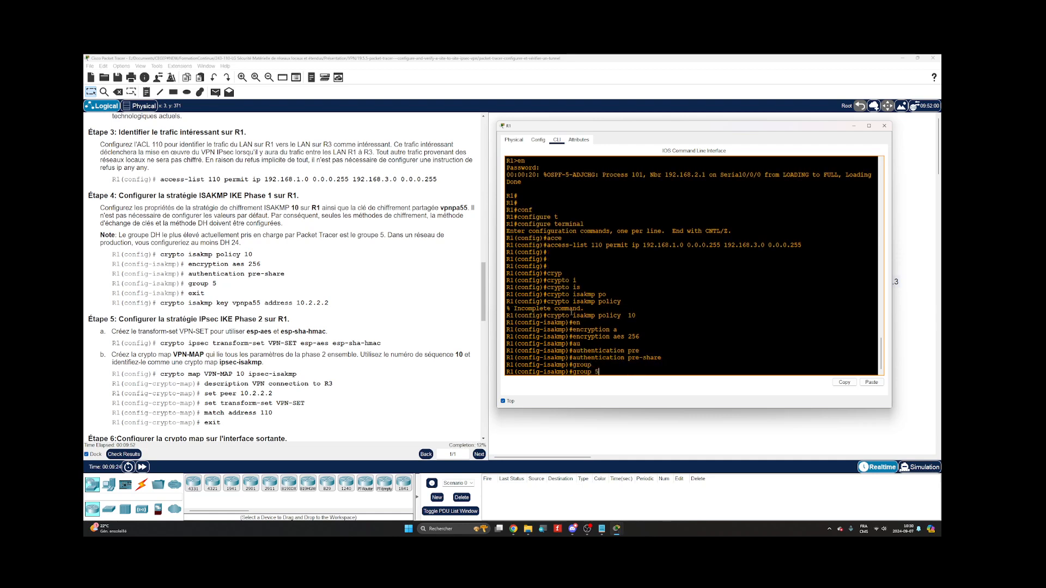
text(5)
key(Return)
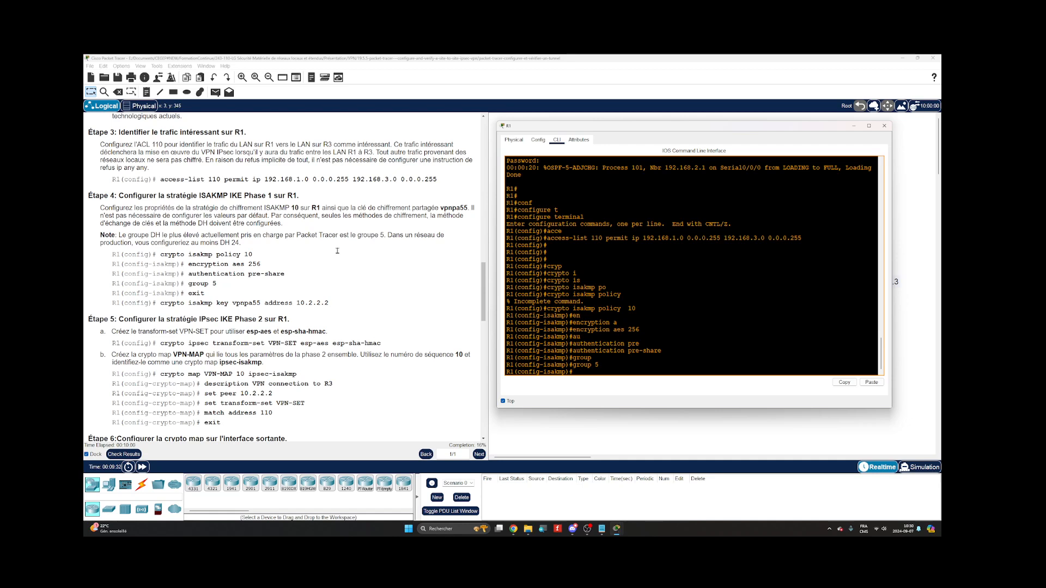
Step: List the commands available in ISAKMP policy mode, and exit to global configuration mode
text(?)
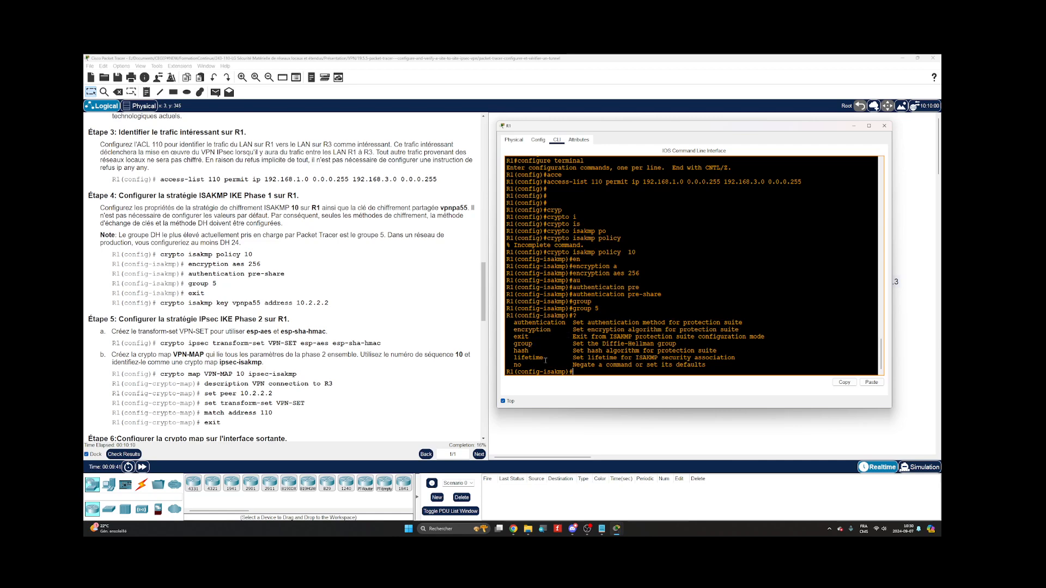
text(xit)
key(Return)
key(Return)
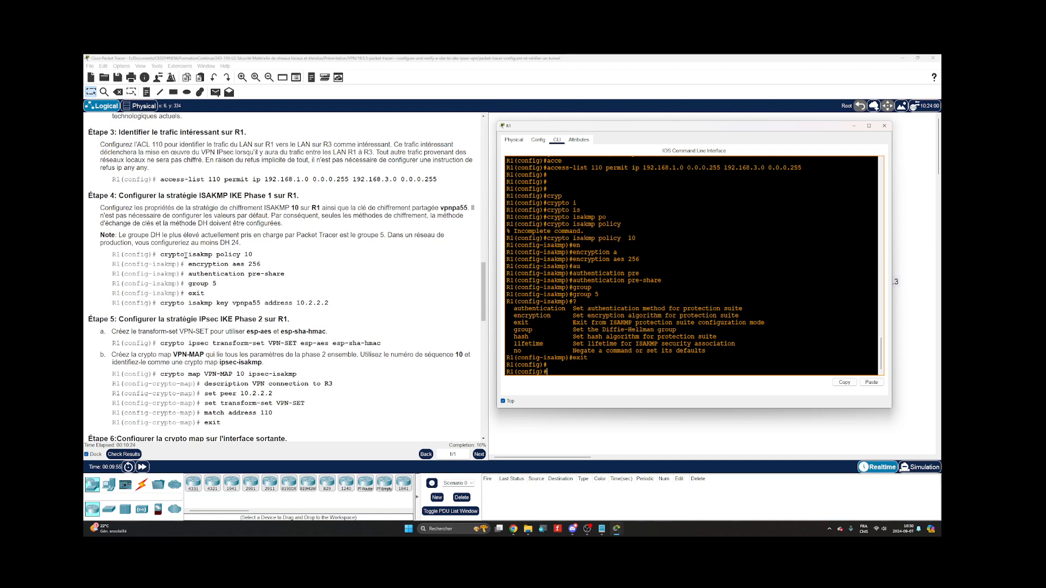
key(Return)
Step: Configure the shared ISAKMP key given in the instructions for peer address 10.2.2.2 on R1
text(c)
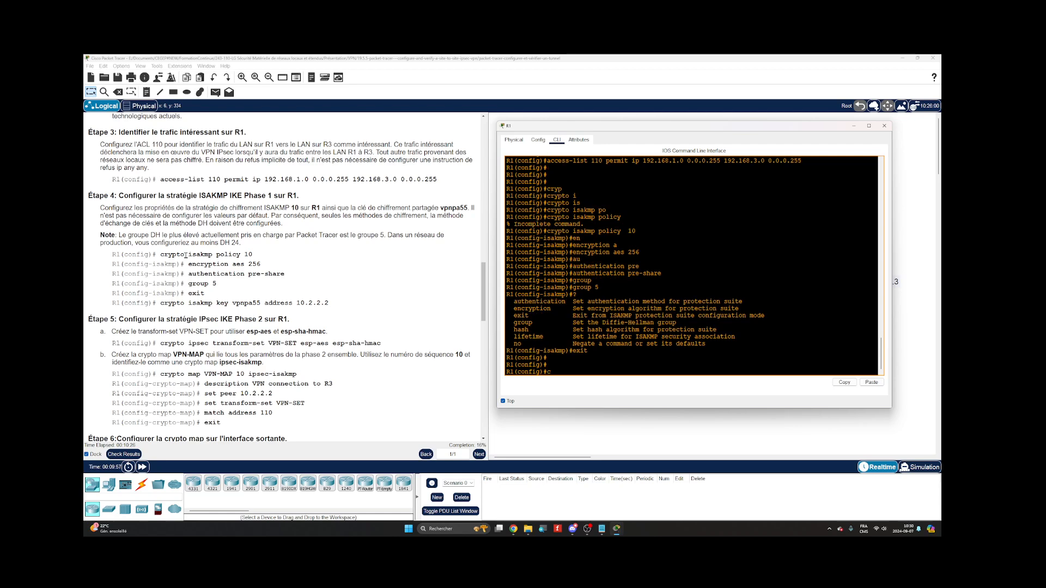
text(ryp)
key(Tab)
text(is)
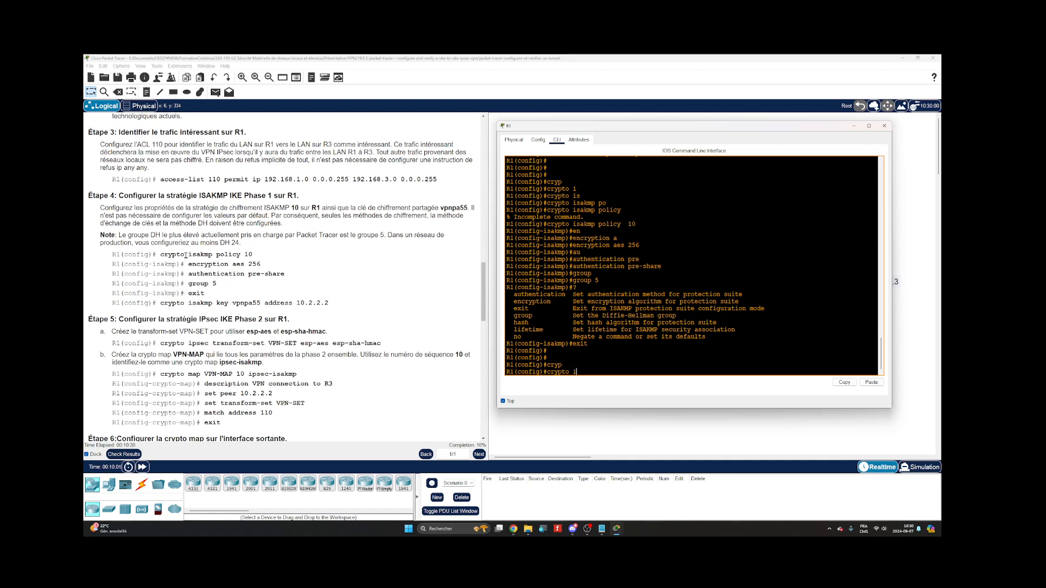
key(Tab)
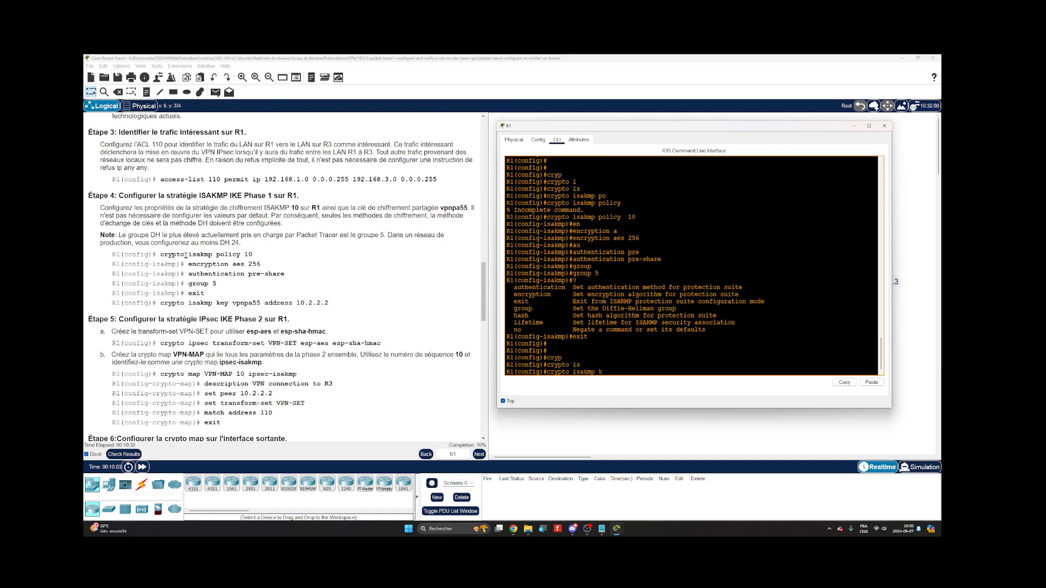
text(k)
key(Tab)
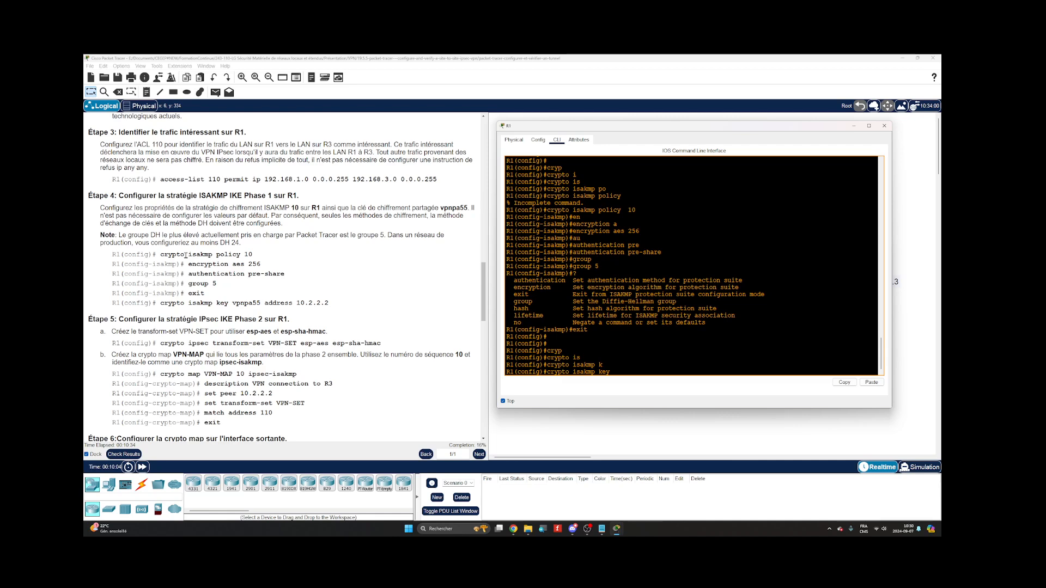
text(vpnpa55 adr)
key(Tab)
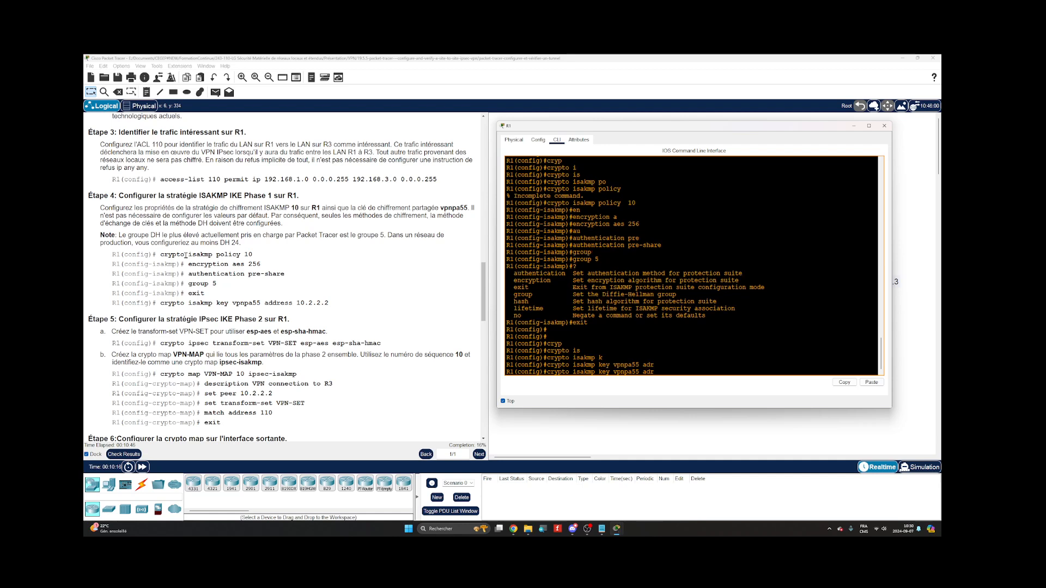
text(d)
key(BackSpace)
text(d)
key(Tab)
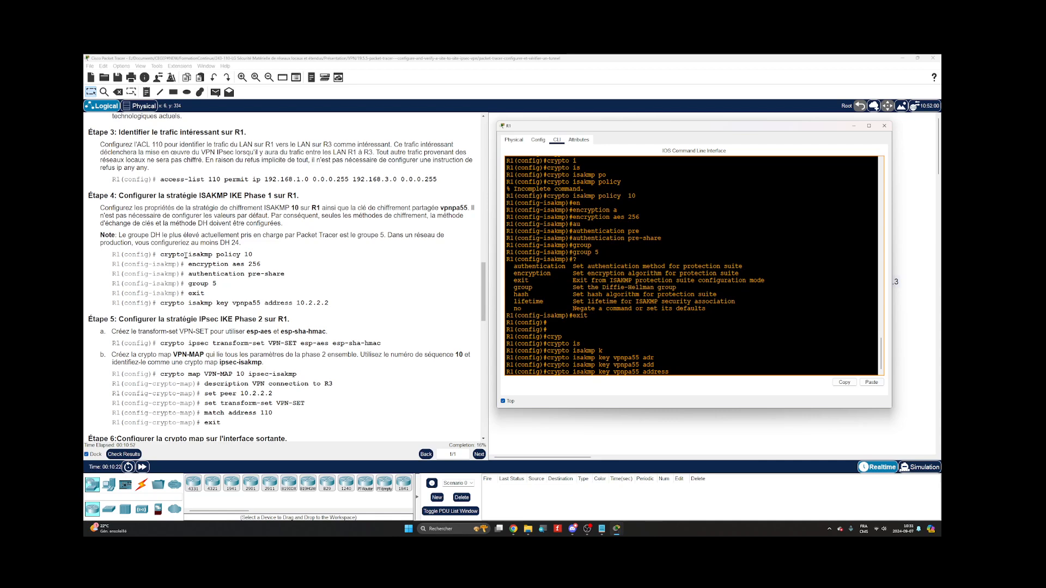
text(10.2.2.2)
key(Return)
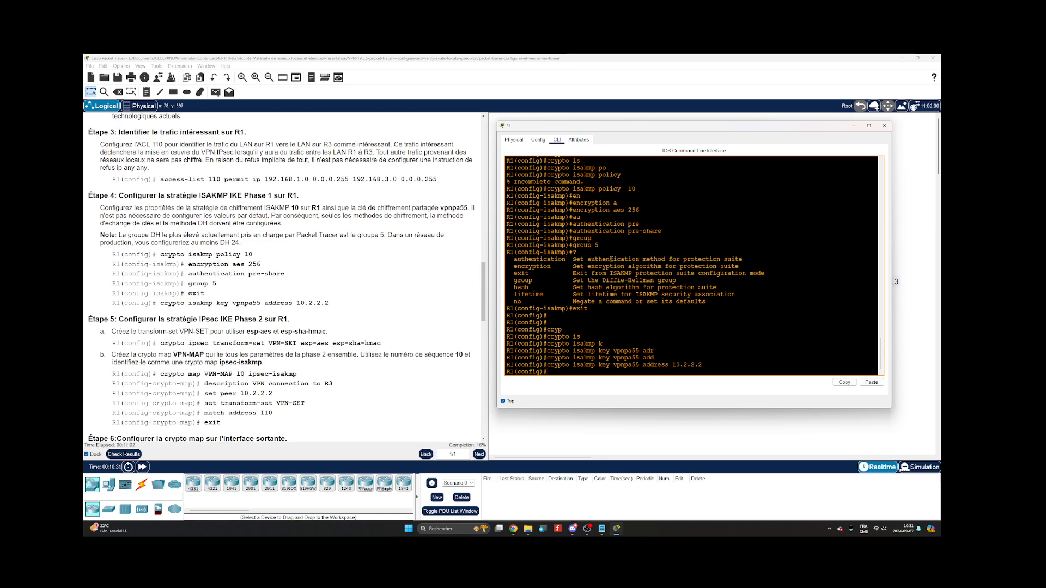
key(Return)
key(Return)
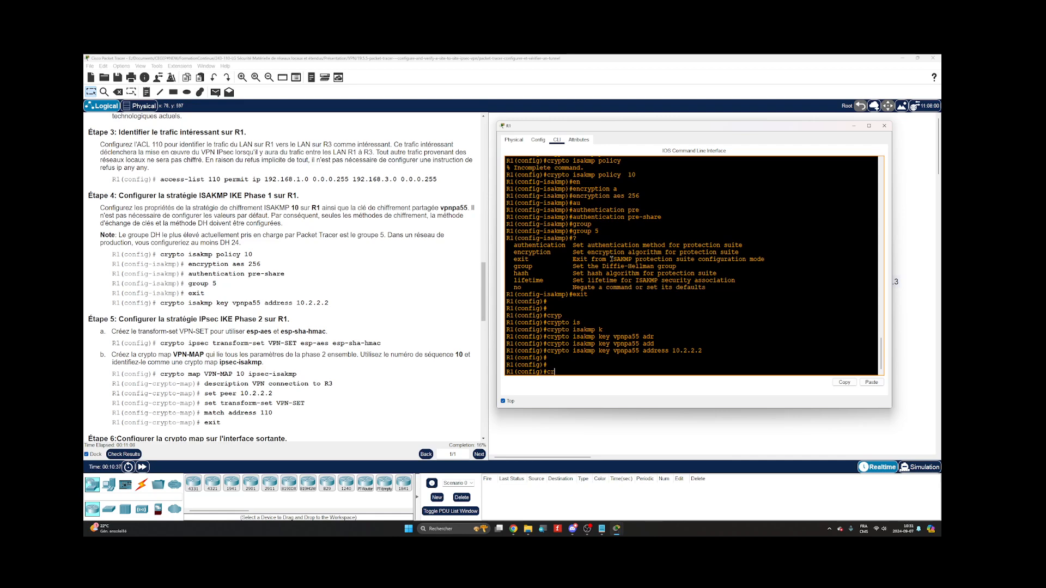
Step: Begin the crypto ipsec transform-set command on R1 with the name VPN-SET, and list the available transforms
text(cr)
key(Tab)
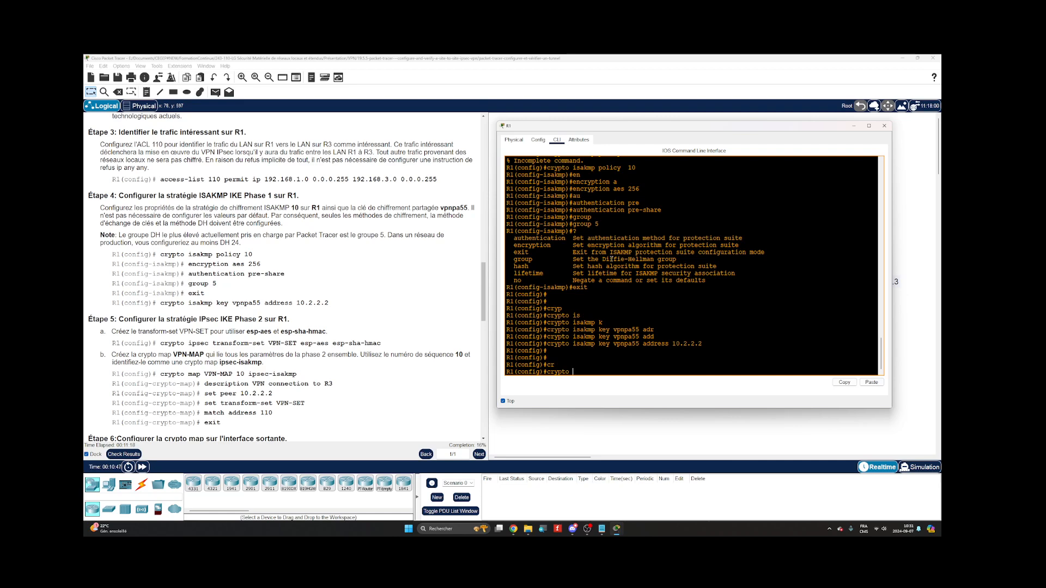
text(p)
key(Tab)
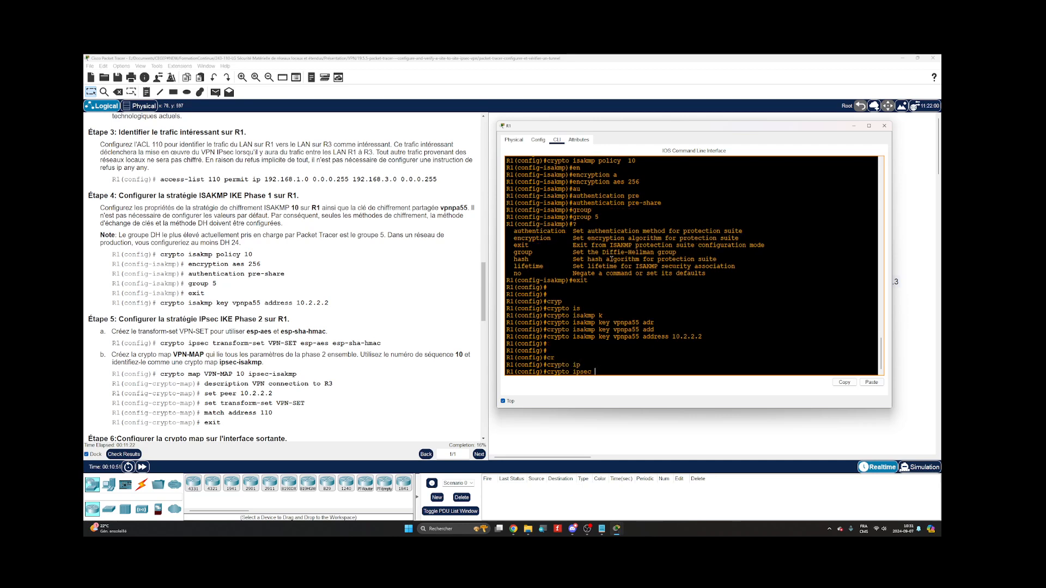
text(tr)
key(Tab)
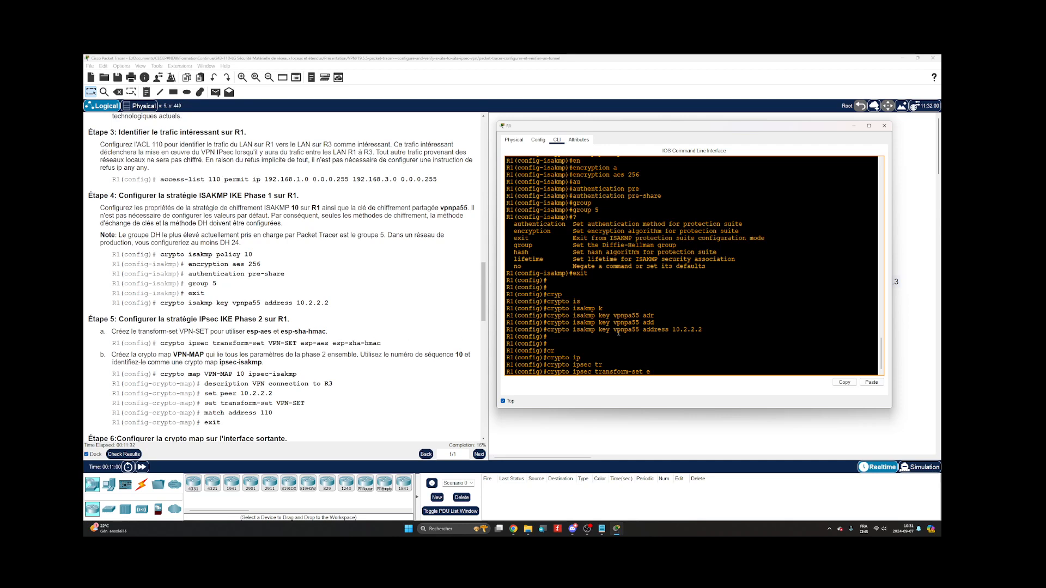
text(s)
key(Tab)
key(BackSpace)
key(BackSpace)
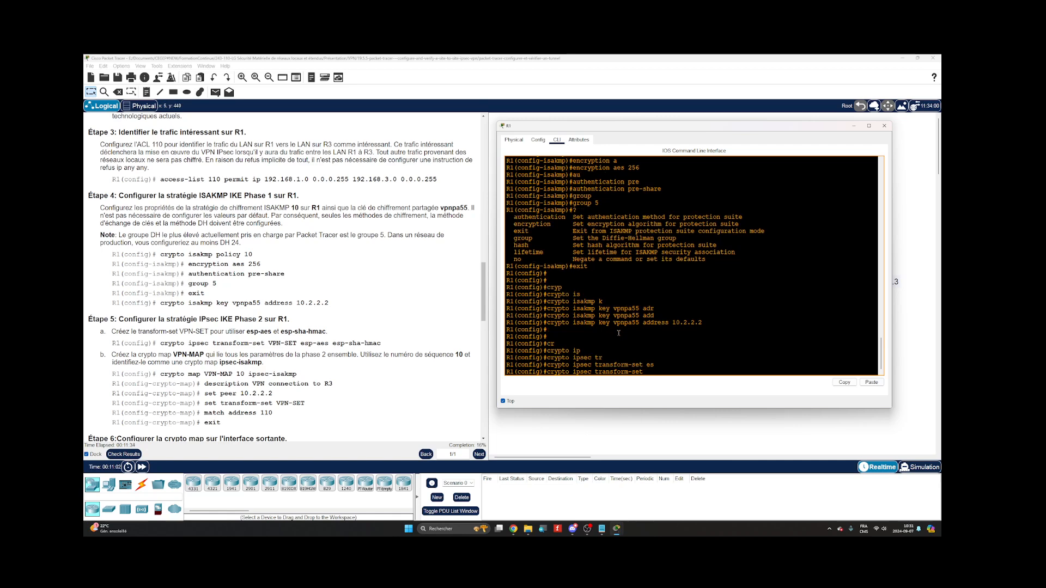
text(?)
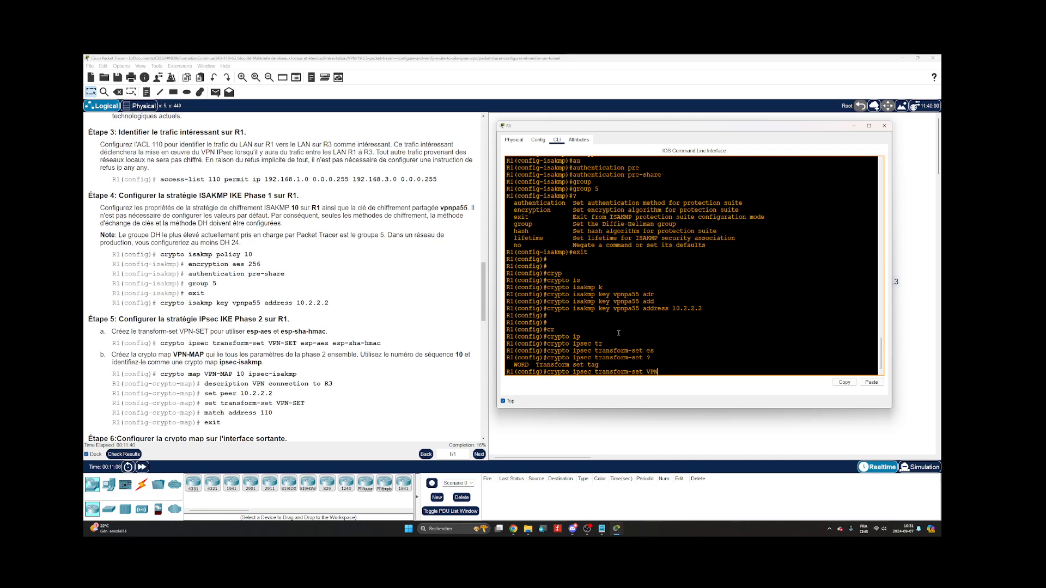
text(VPN-SET ?)
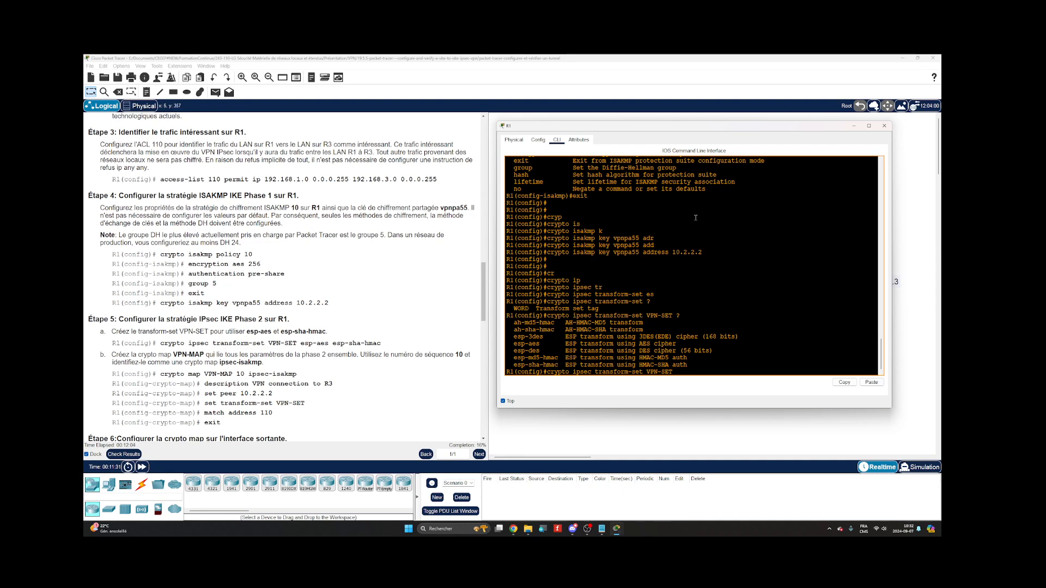
Step: Add the esp-aes encryption transform to the VPN-SET command and list the options that can follow it
text(es)
key(Tab)
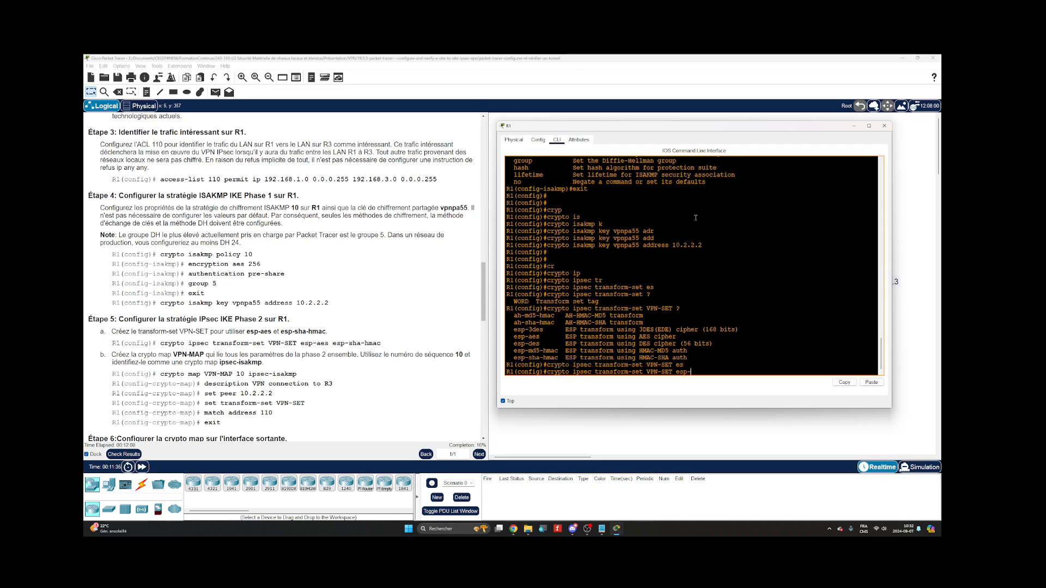
text(a)
key(Tab)
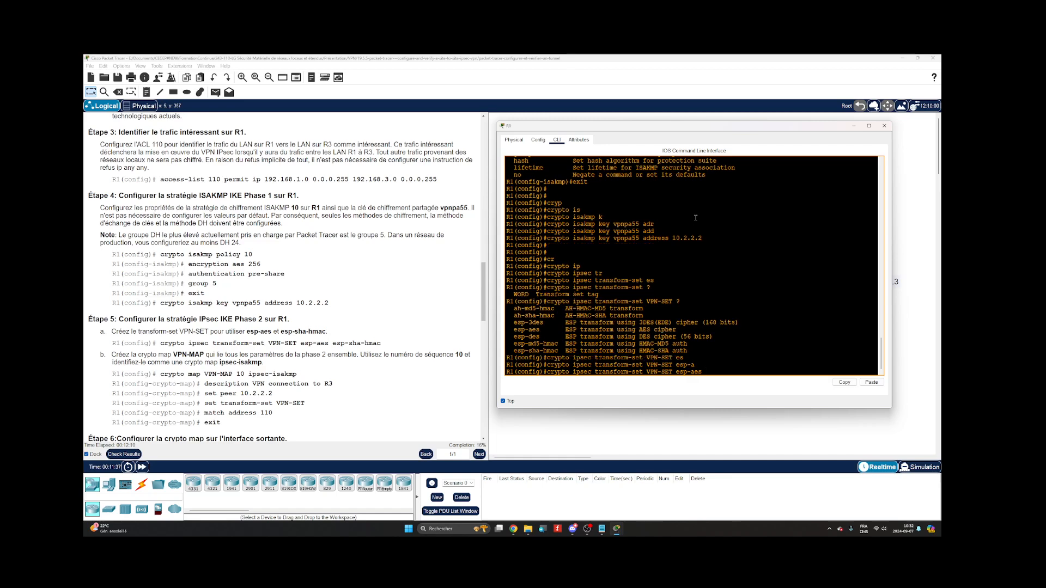
text(?)
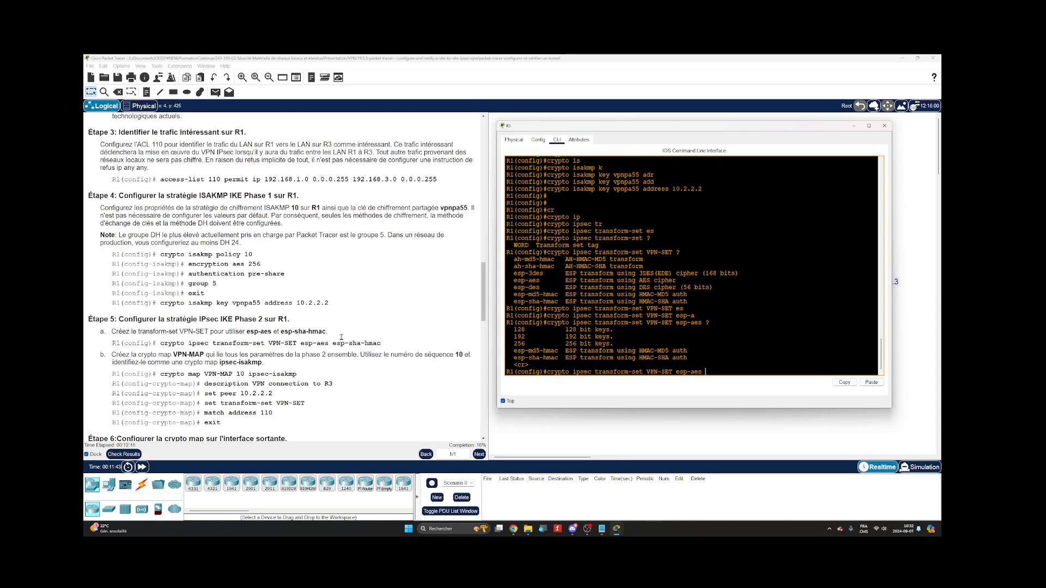
Step: Check the IPsec Phase 2 parameters table, and complete transform set VPN-SET with esp-sha-hmac authentication
scroll(286, 316, up, 10)
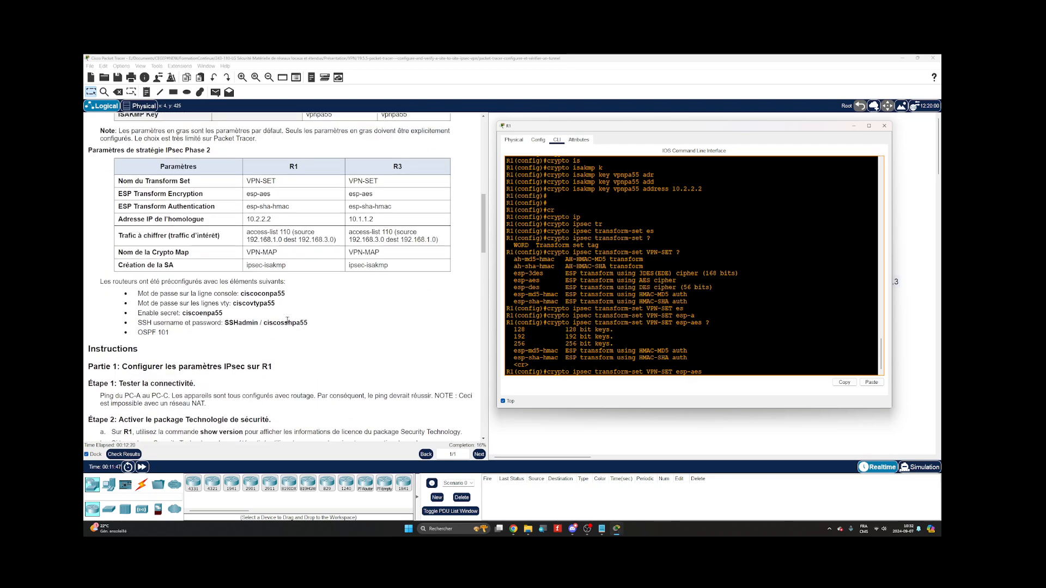
scroll(287, 320, up, 1)
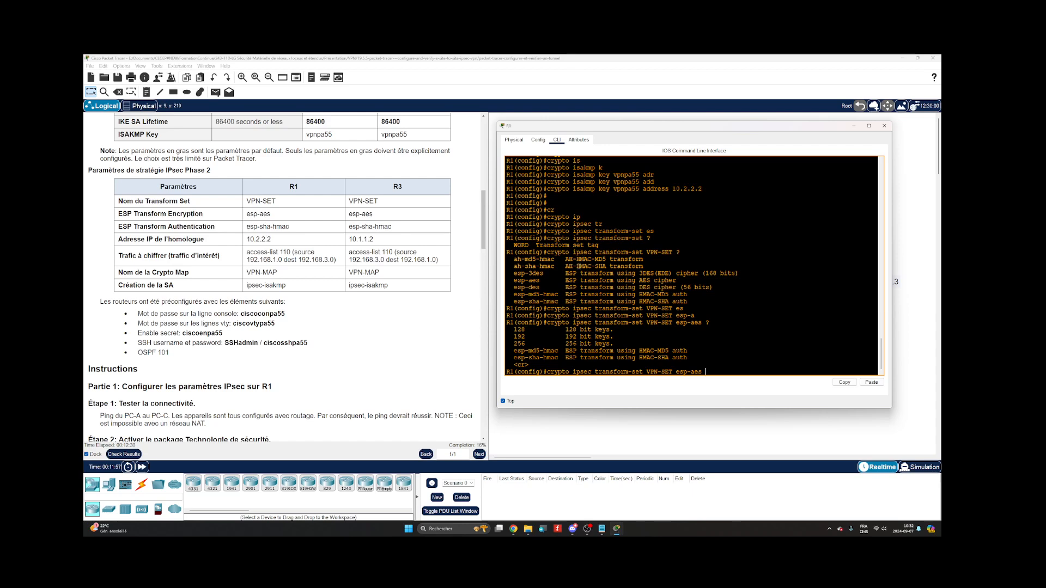
scroll(320, 291, down, 6)
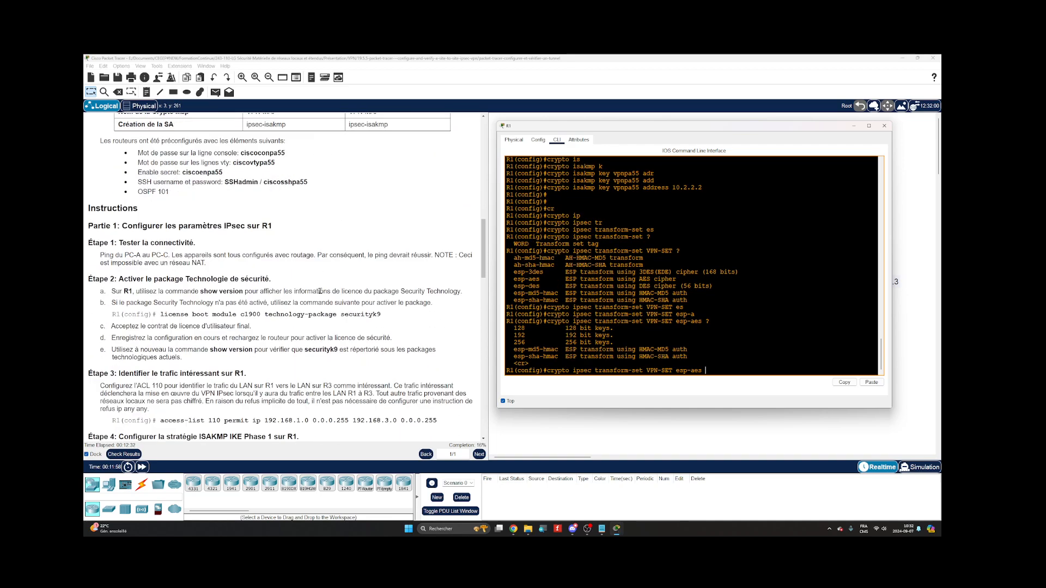
scroll(320, 291, down, 4)
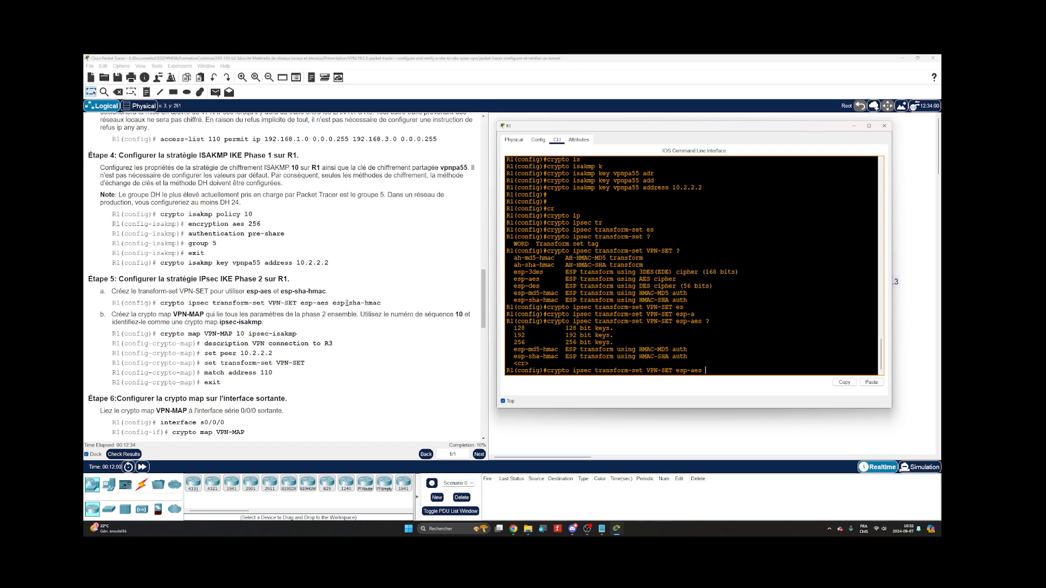
text(esp-s)
key(Tab)
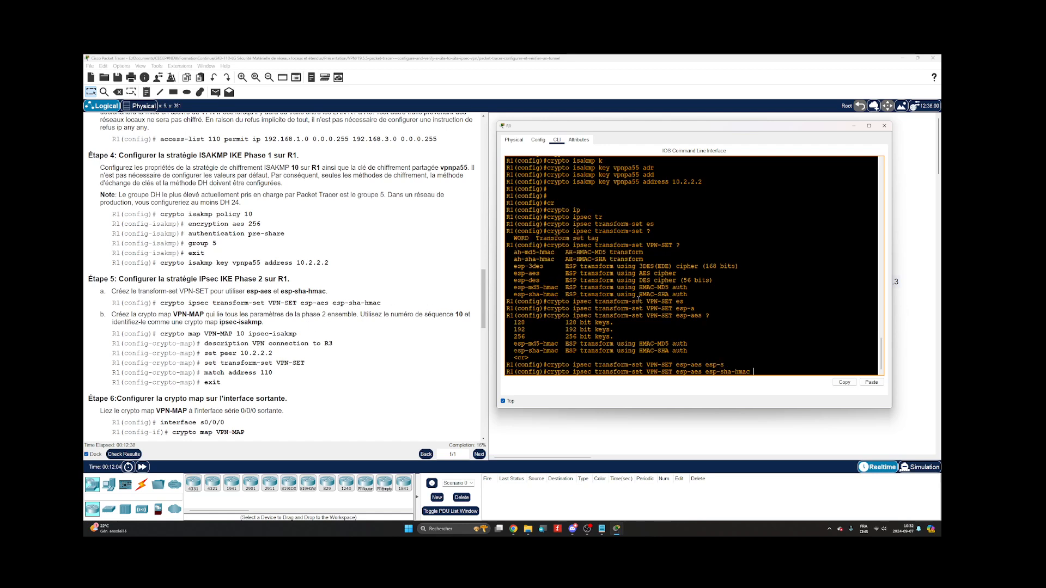
key(Return)
key(Return)
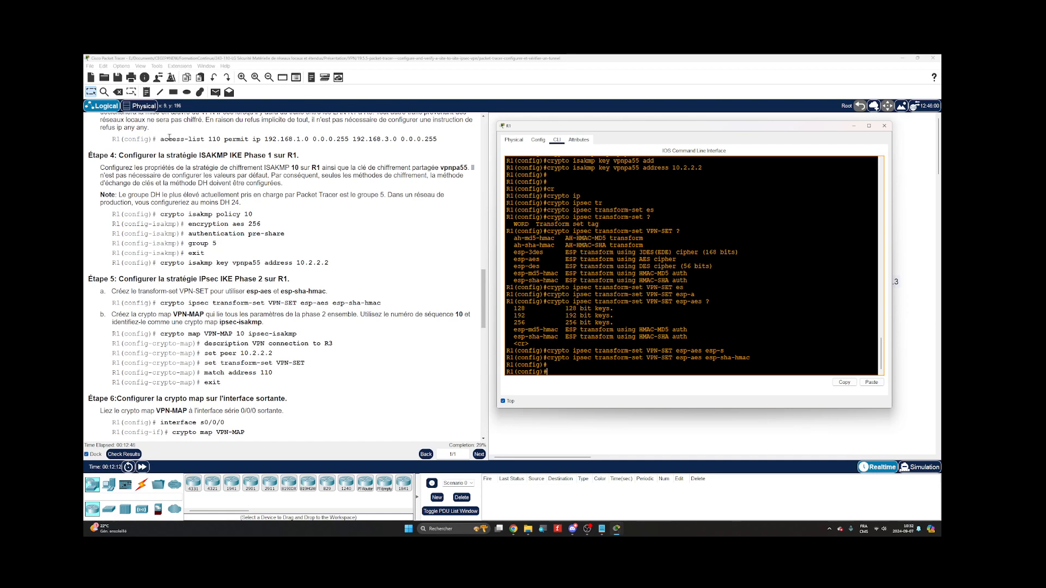
scroll(239, 170, up, 1)
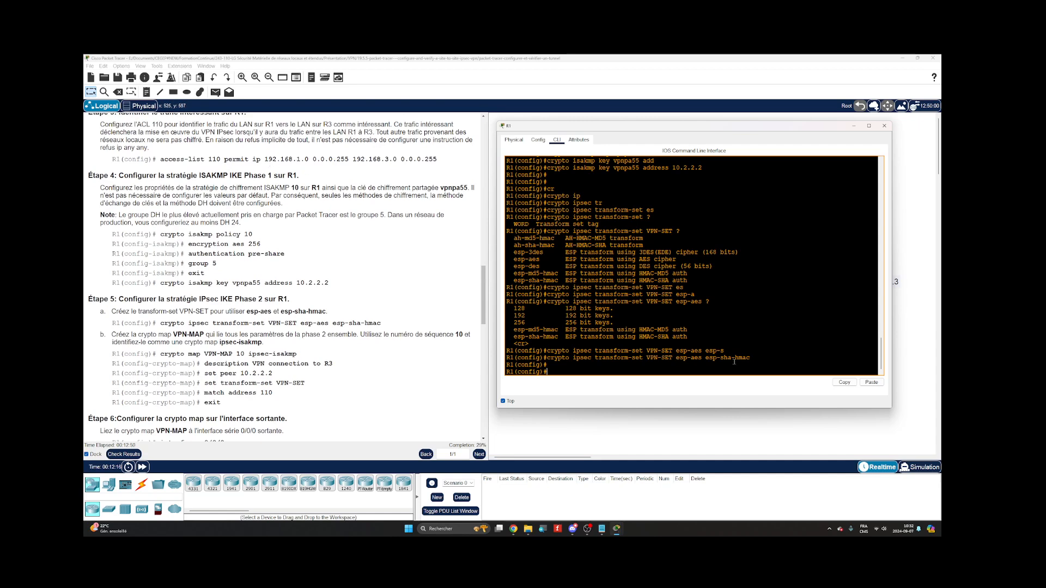
scroll(719, 337, down, 1)
key(Return)
key(Return)
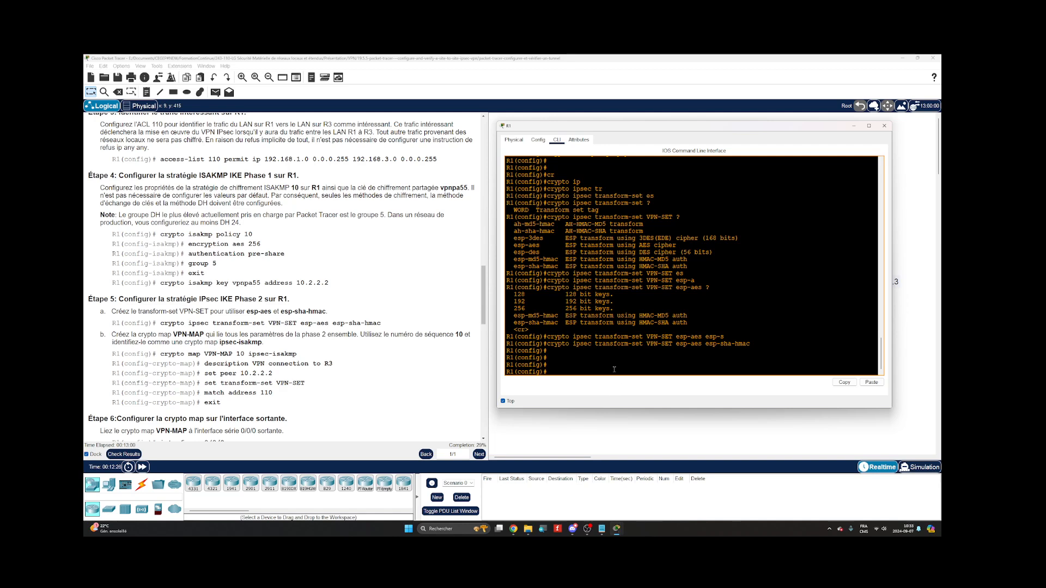
Step: Create crypto map VPN-MAP on R1 with sequence number 10 and type ipsec-isakmp
text(cryp)
key(Tab)
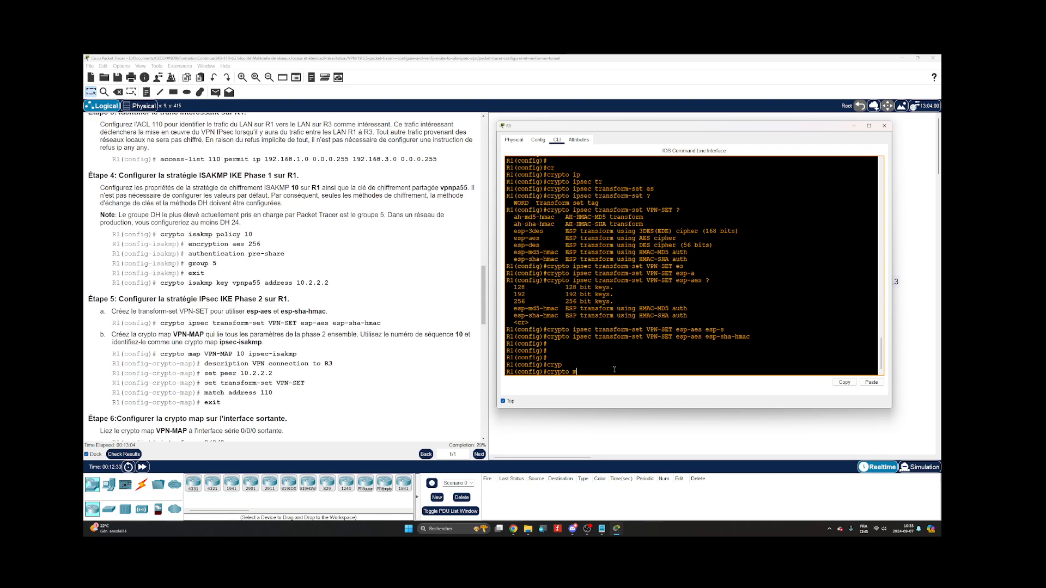
text(ma)
key(Tab)
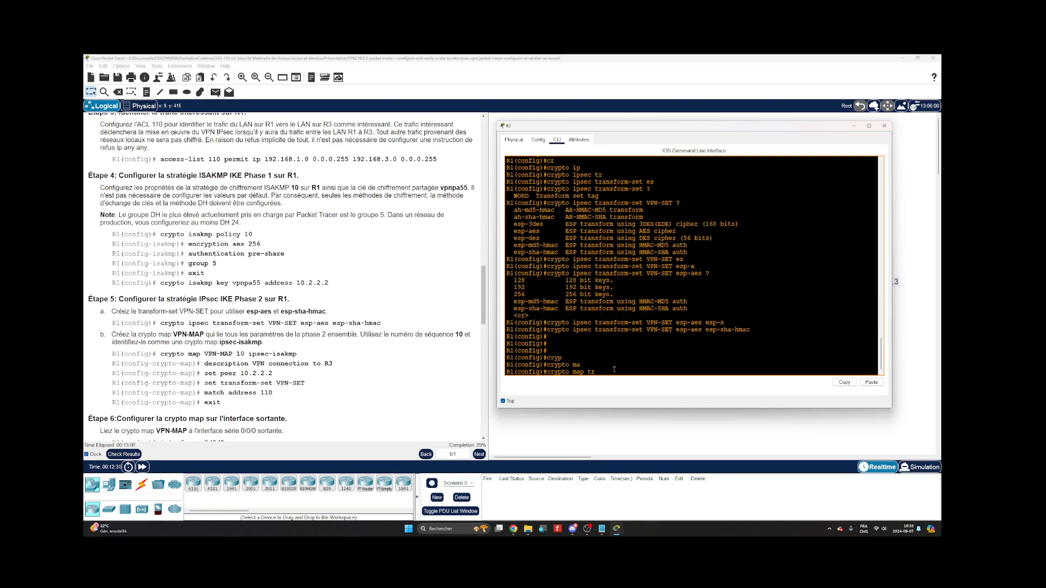
key(BackSpace)
scroll(362, 339, down, 3)
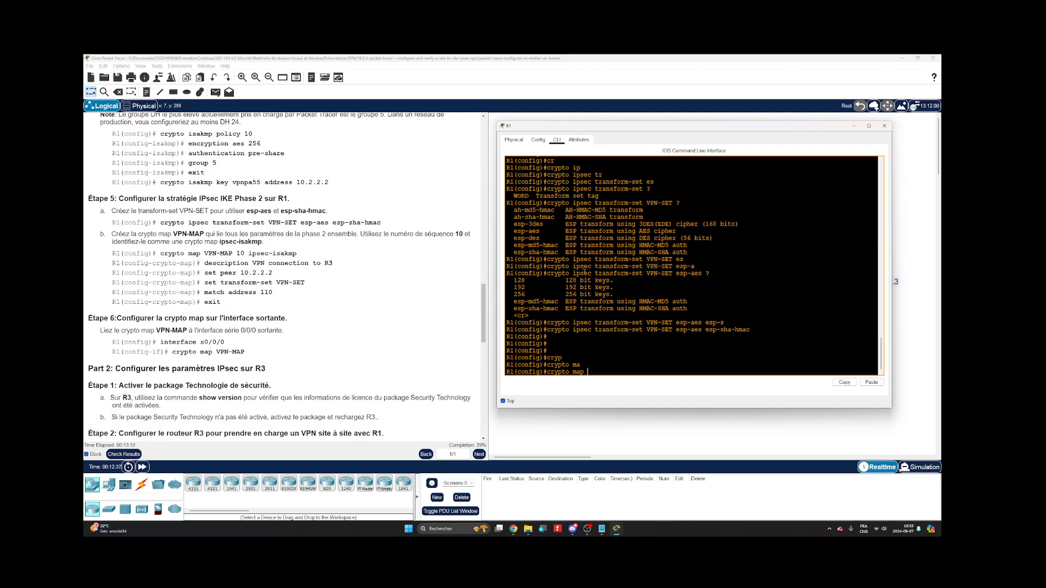
text(V)
text(PN-MAP 10)
text( i)
text(p)
key(Tab)
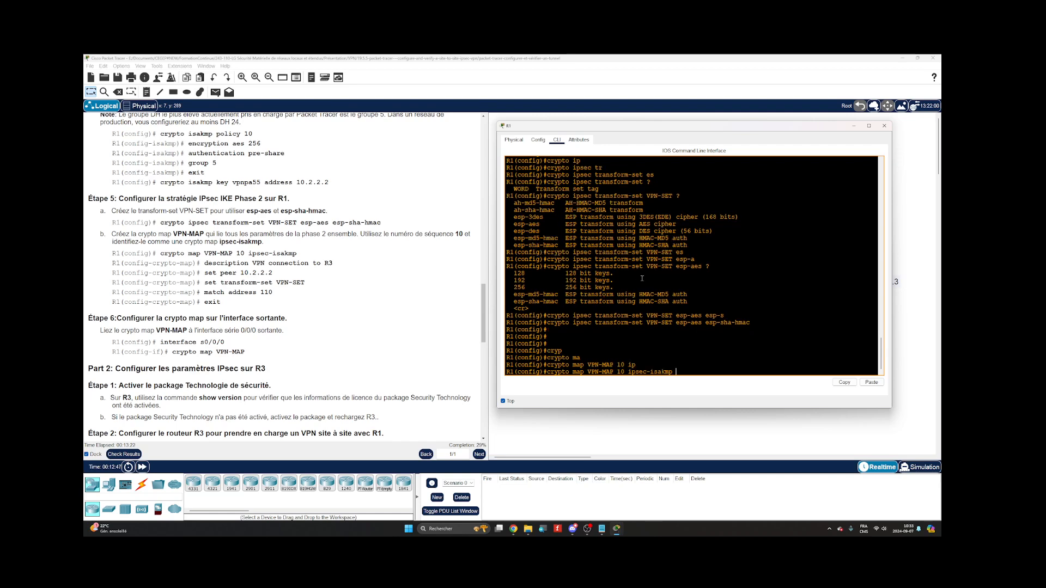
key(Return)
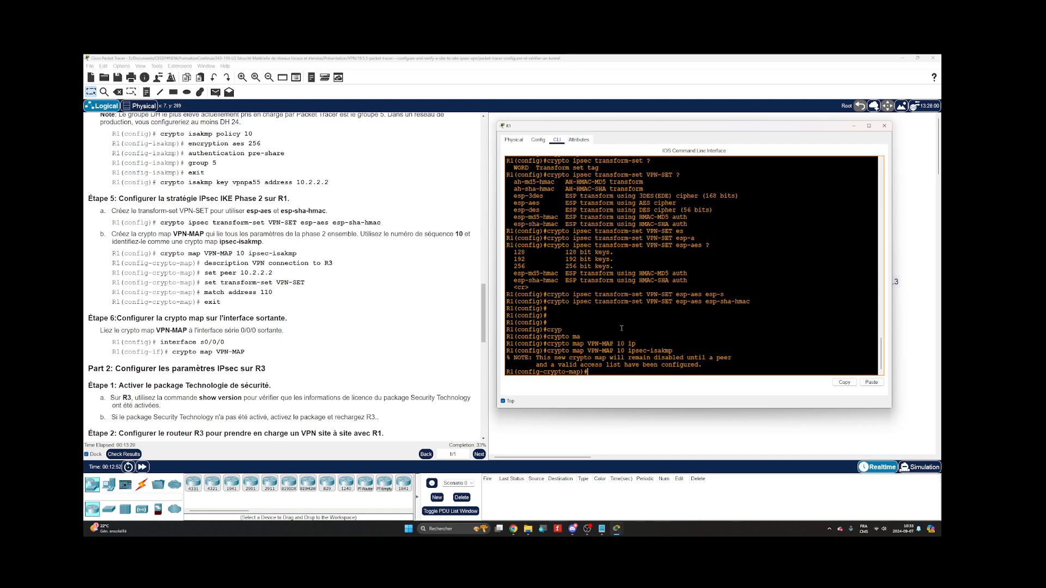
Step: Set the crypto map's description to "VPN connection to R3"
text(des)
key(Tab)
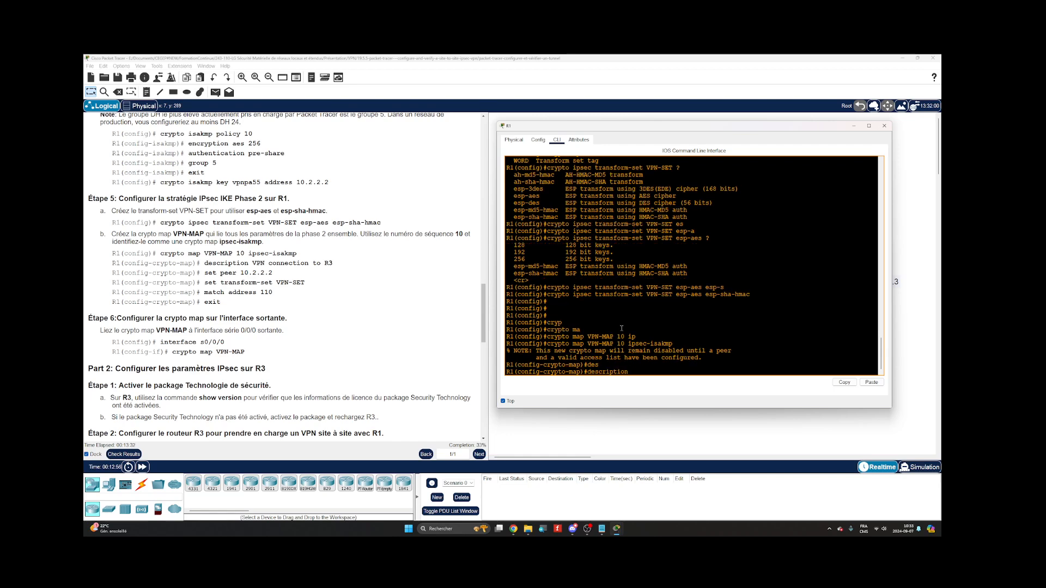
text(VPN connection to R3)
key(Return)
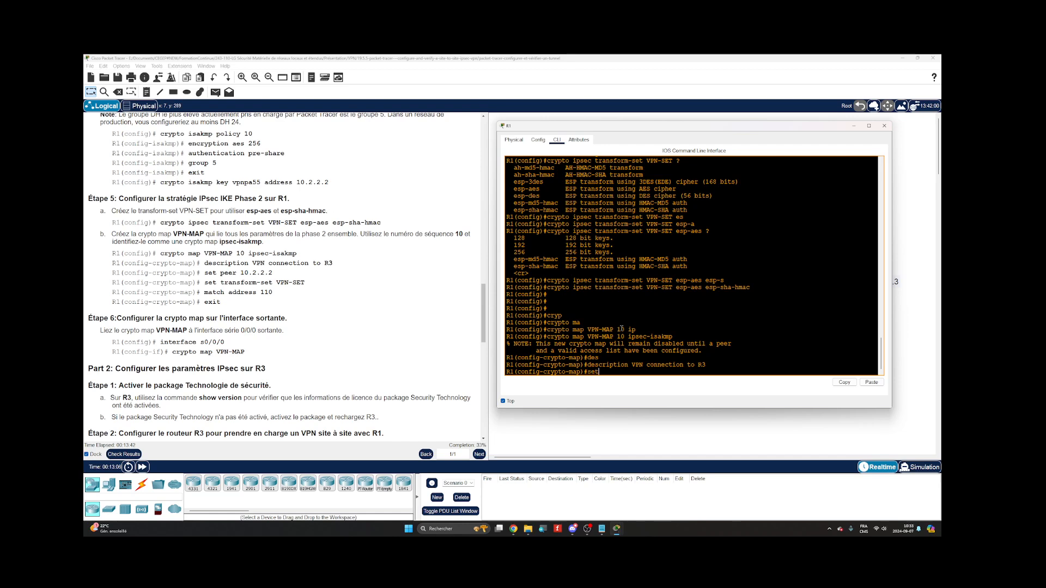
Step: Set the crypto map's peer address to 10.2.2.2
text(set)
key(Tab)
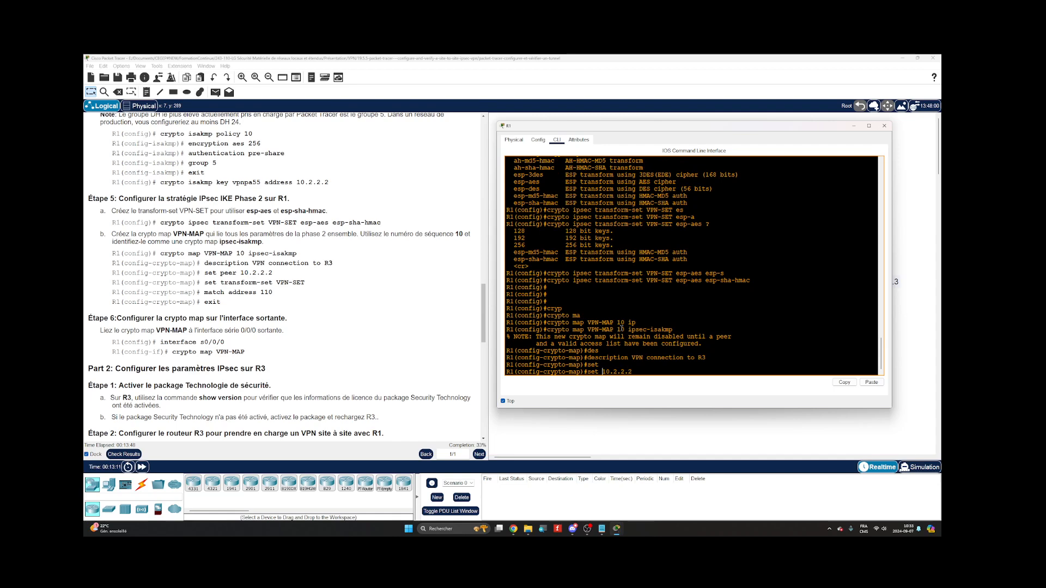
click(602, 371)
text(peer)
key(Return)
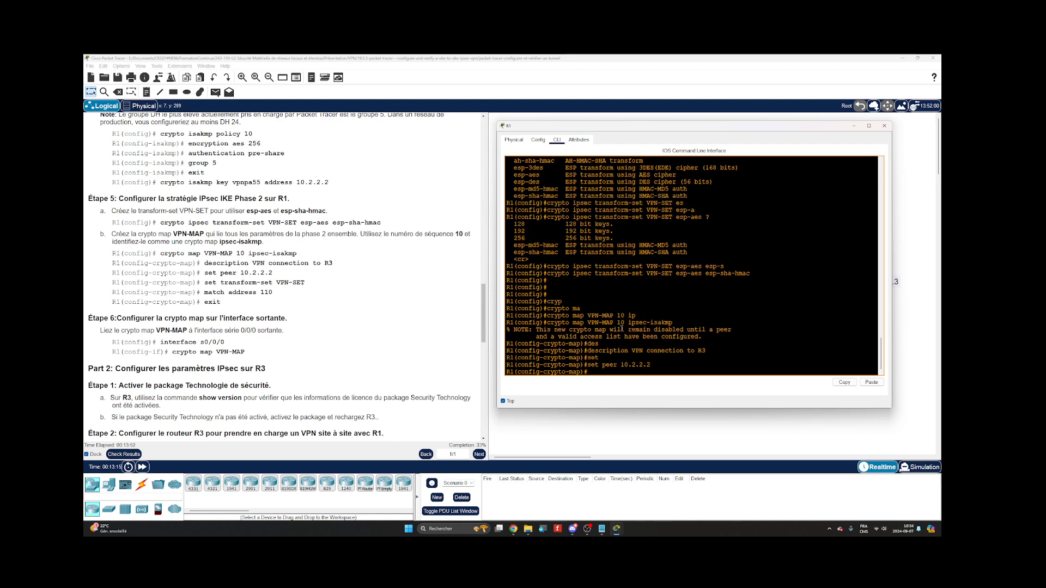
Step: Assign transform set VPN-SET to the VPN-MAP crypto map on R1
text(set tr)
key(Tab)
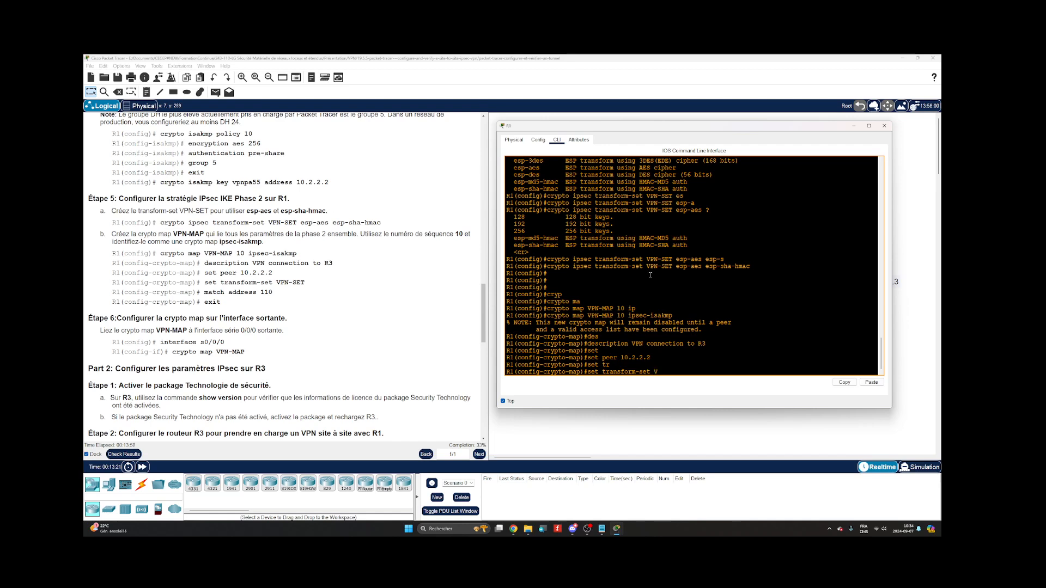
text(VPN-SET)
key(Return)
Step: Match the crypto map's traffic to access list 110, and exit crypto map configuration
text(mat)
key(Tab)
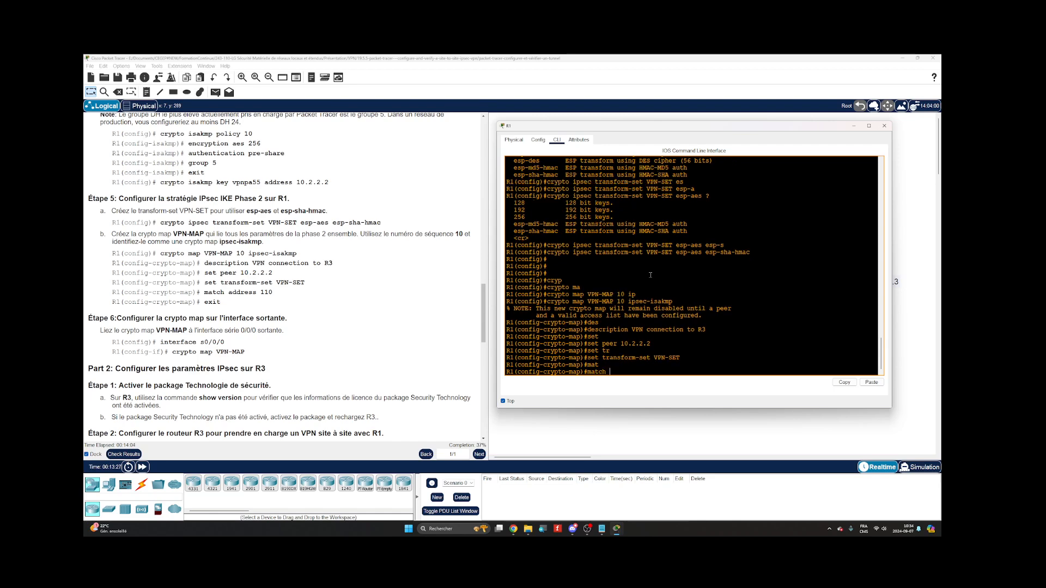
text(ad)
key(Tab)
scroll(633, 264, up, 6)
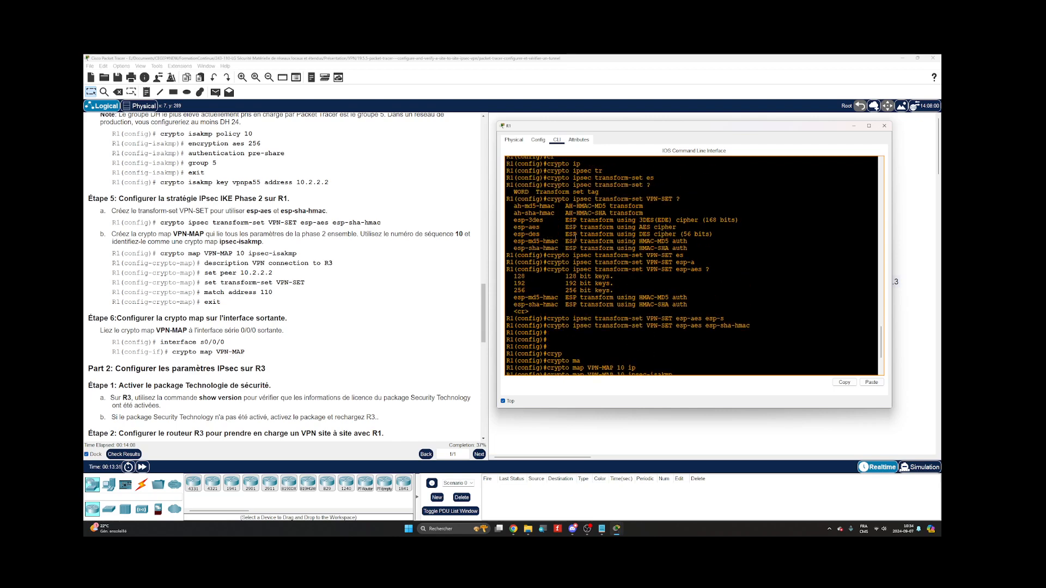
scroll(576, 238, up, 12)
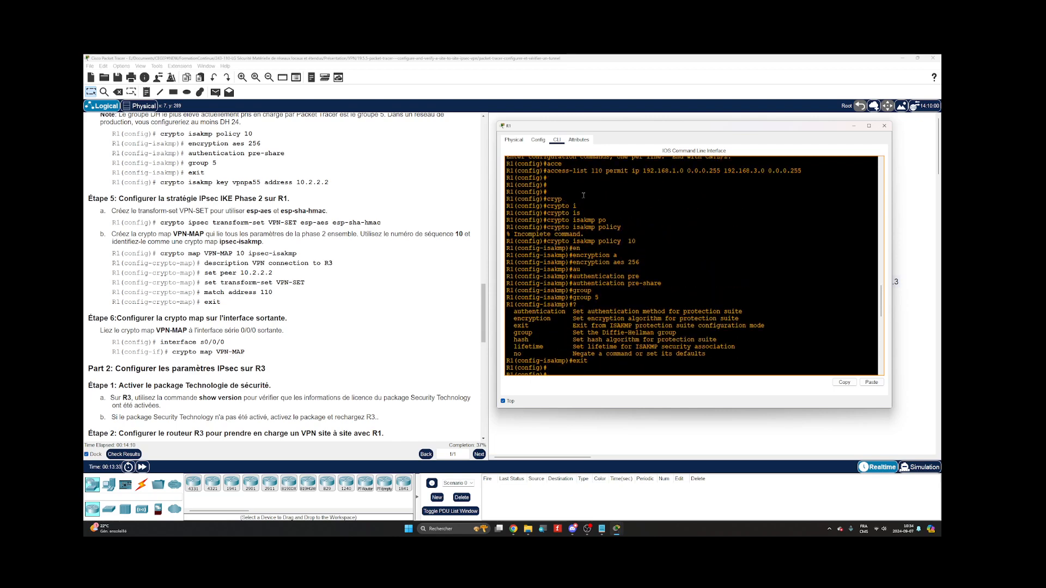
scroll(600, 196, down, 15)
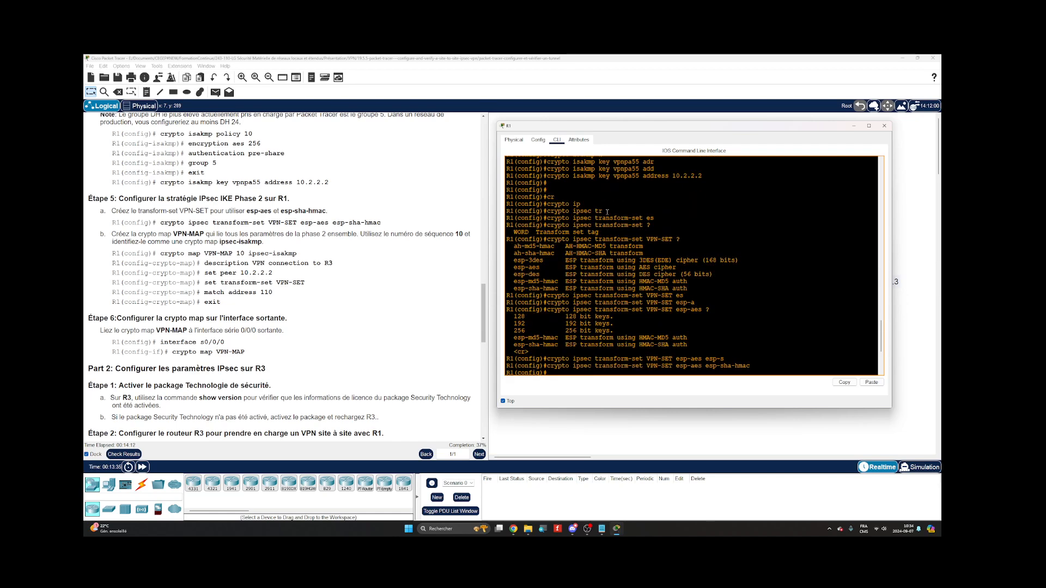
text(110)
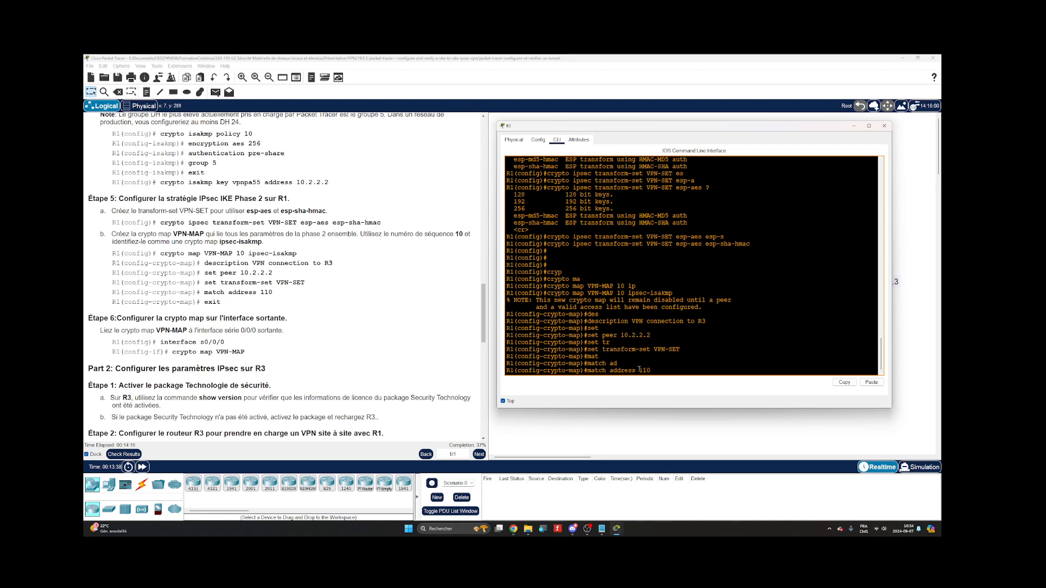
key(Return)
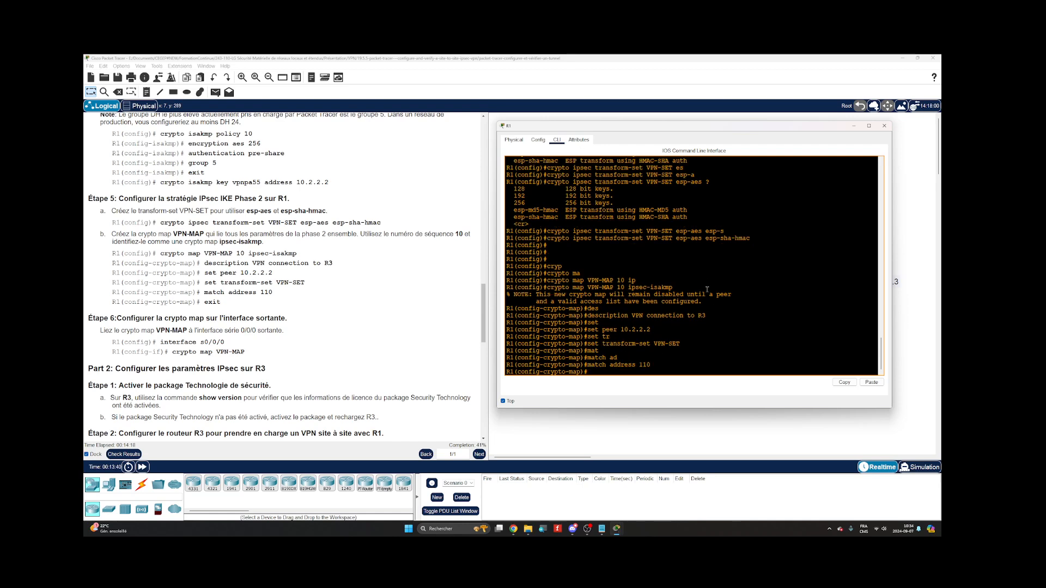
text(exit)
key(Return)
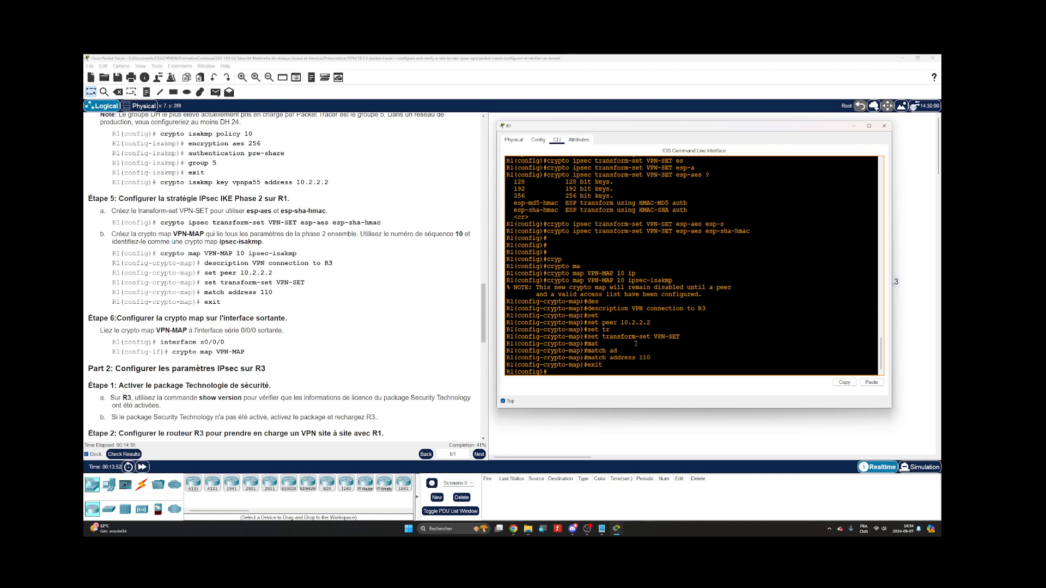
Step: Apply crypto map VPN-MAP to R1's outgoing serial interface s0/0/0
key(Return)
text(in)
key(Tab)
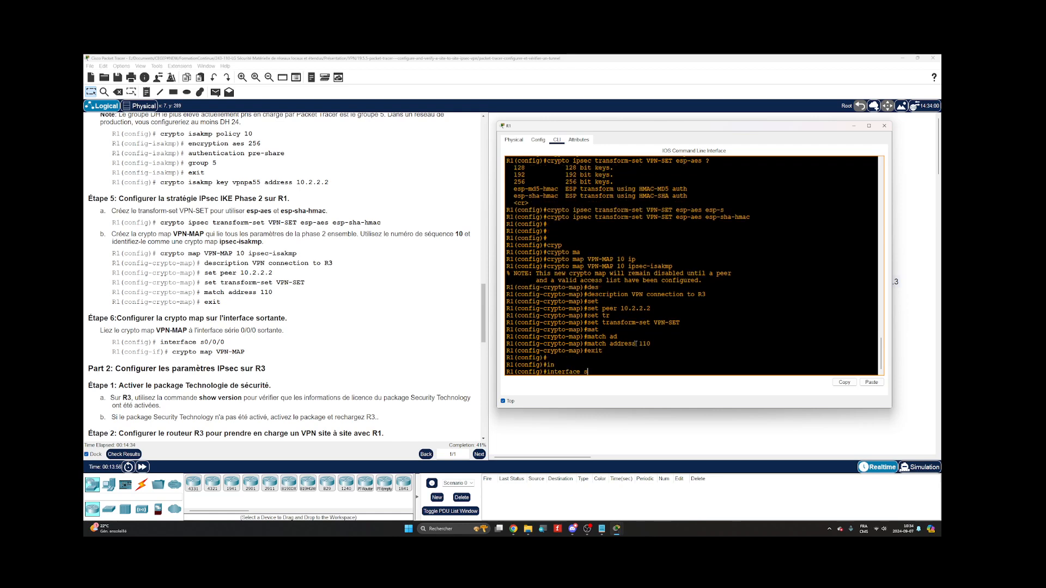
text(s0/0/0)
key(Return)
text(cr)
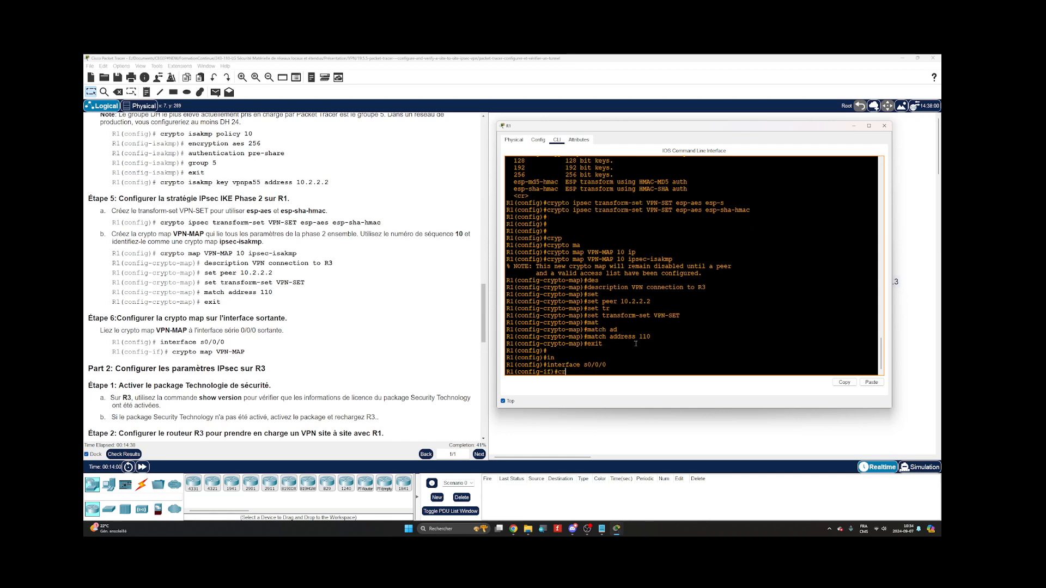
text(yp)
key(Tab)
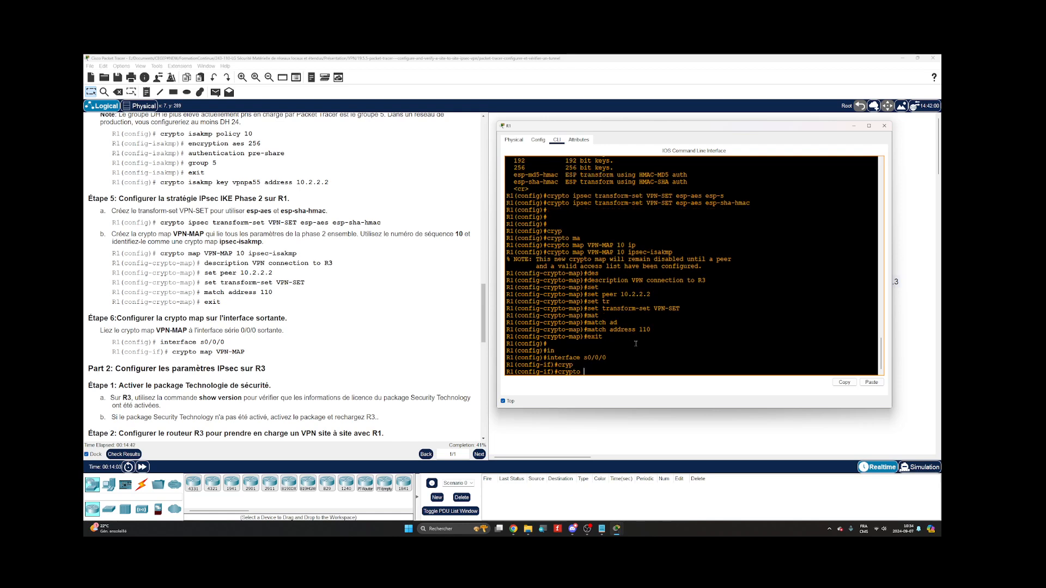
text(ma)
key(Tab)
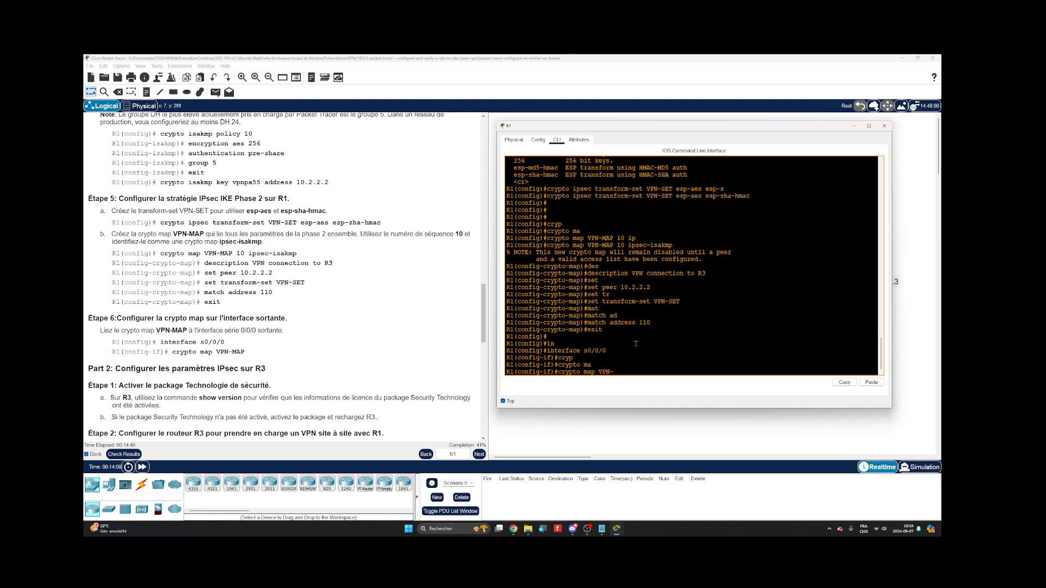
text(VPN-MAP)
key(Return)
key(Return)
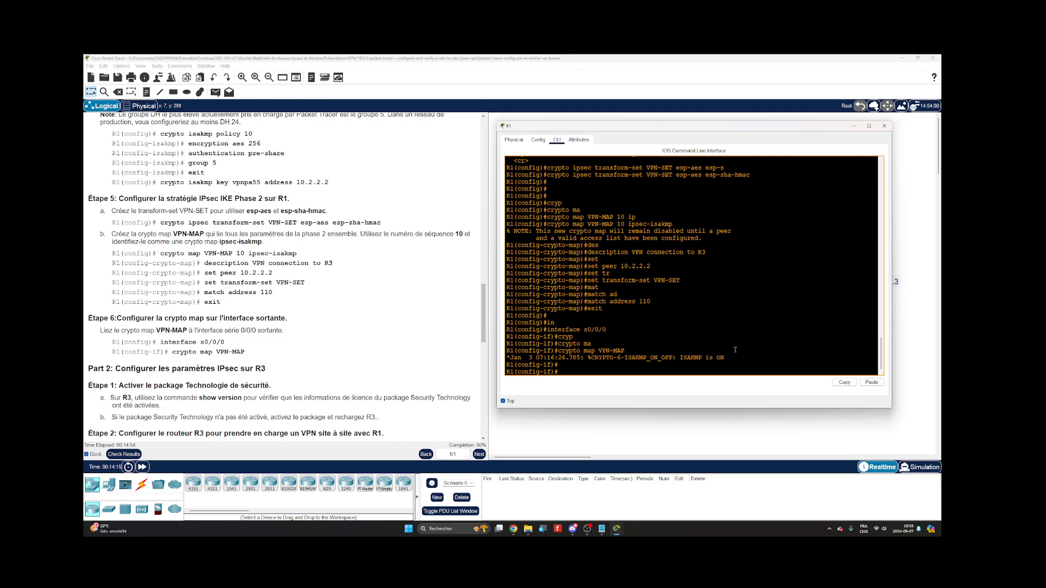
Step: Leave configuration mode on R1 and save the running configuration with wr
text(end)
key(Return)
key(Return)
key(Return)
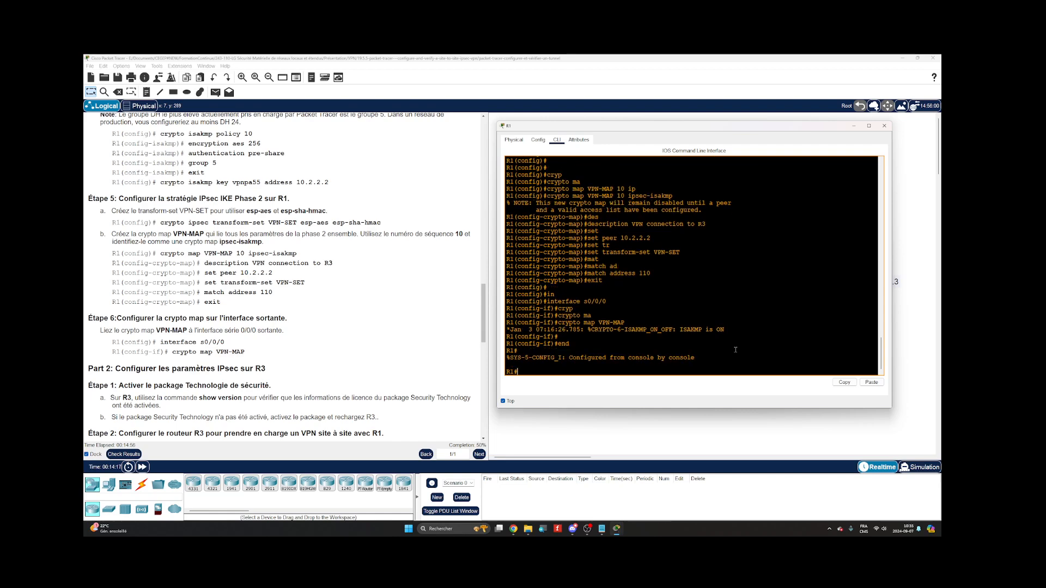
text(wr)
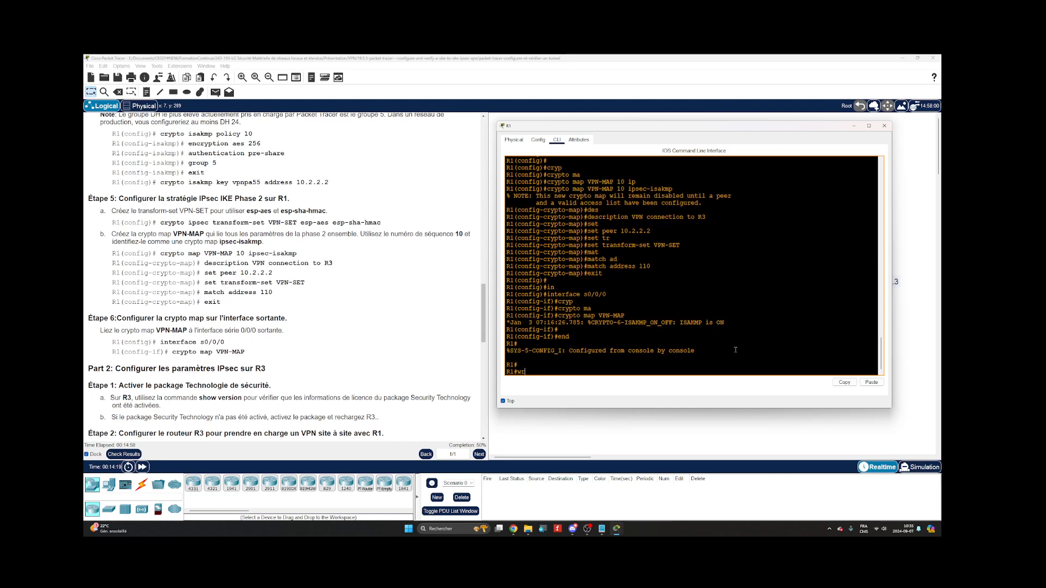
key(Return)
Step: Put R1's window away and open router R3's command line in an enlarged window kept on top
scroll(278, 257, down, 3)
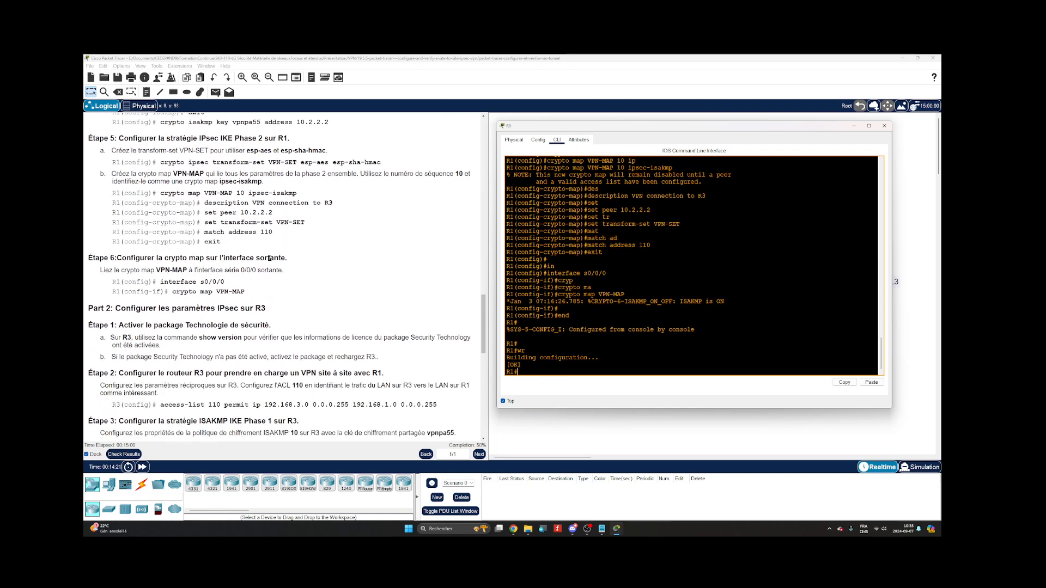
click(854, 128)
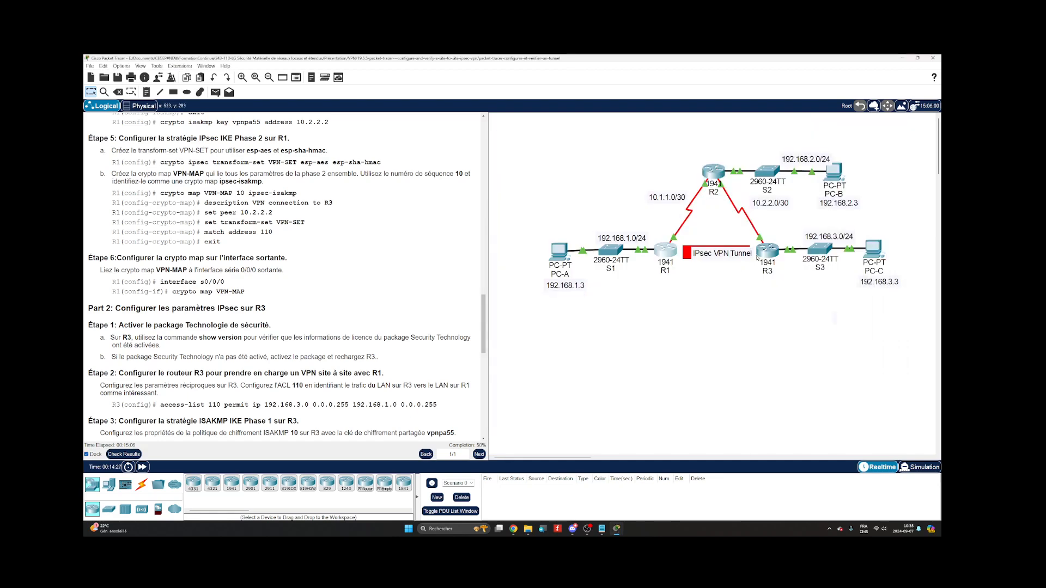
click(762, 254)
drag(583, 188, 665, 148)
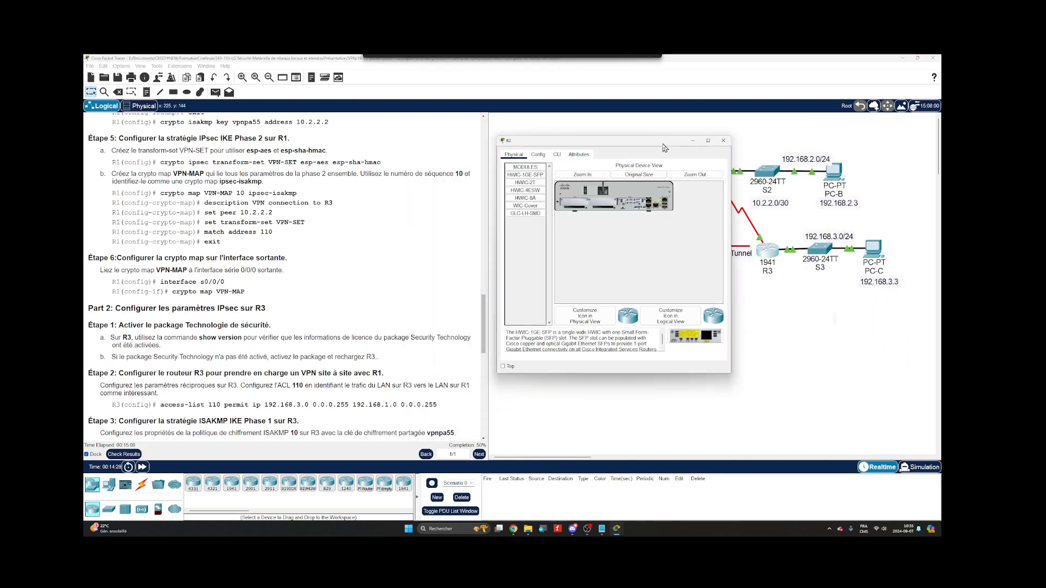
drag(731, 374, 881, 433)
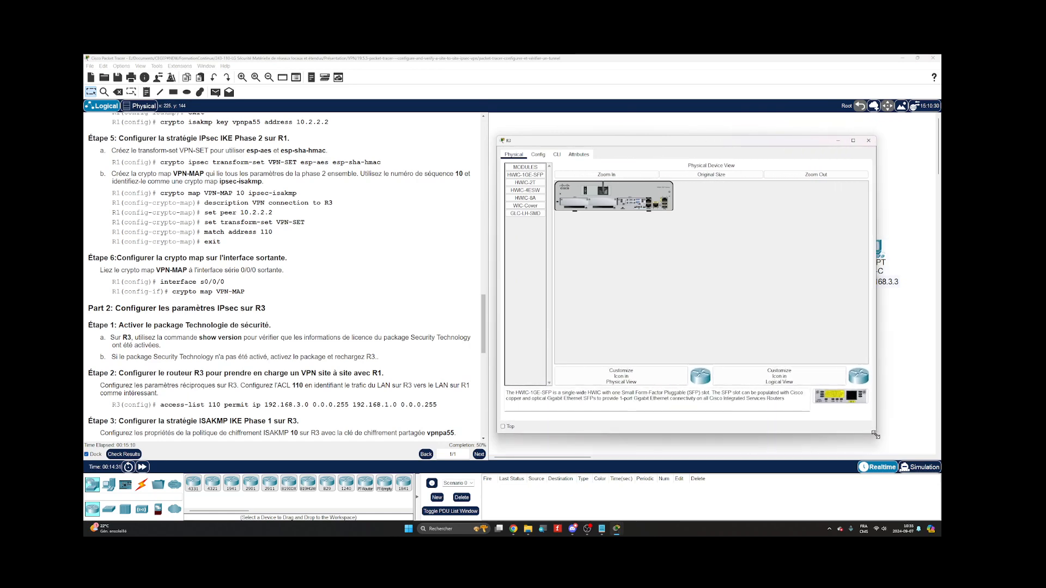
click(503, 425)
drag(731, 373, 890, 415)
click(557, 158)
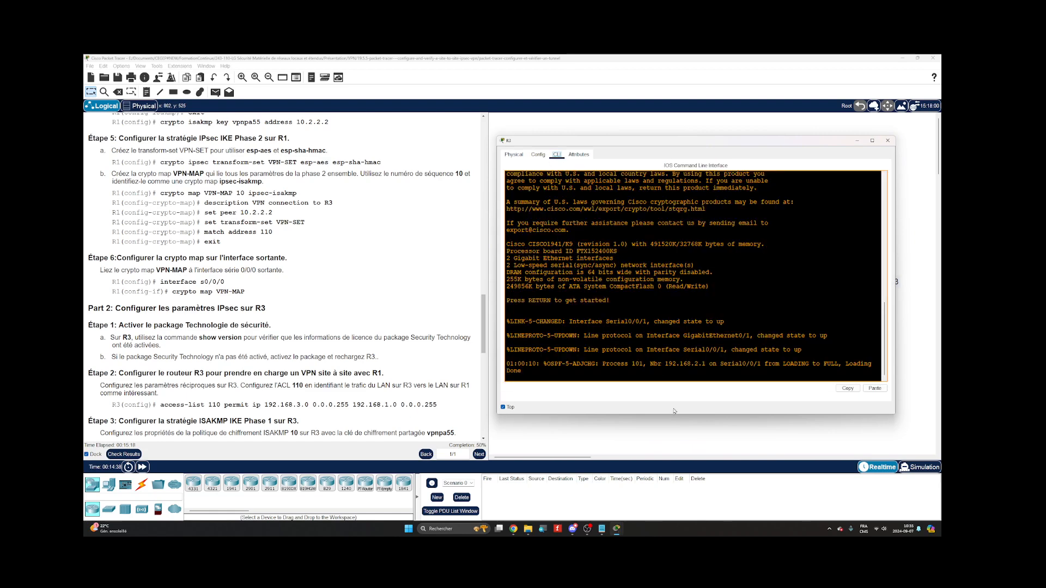
drag(675, 412, 675, 428)
Step: Log in to R3 with the console password and enter privileged mode with the enable password
key(Return)
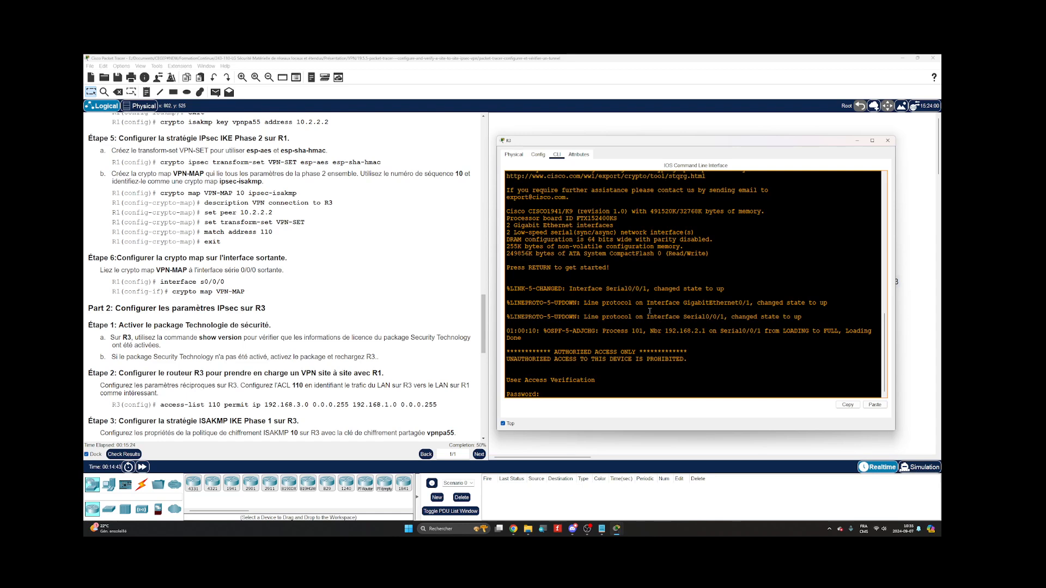
key(Return)
text(en)
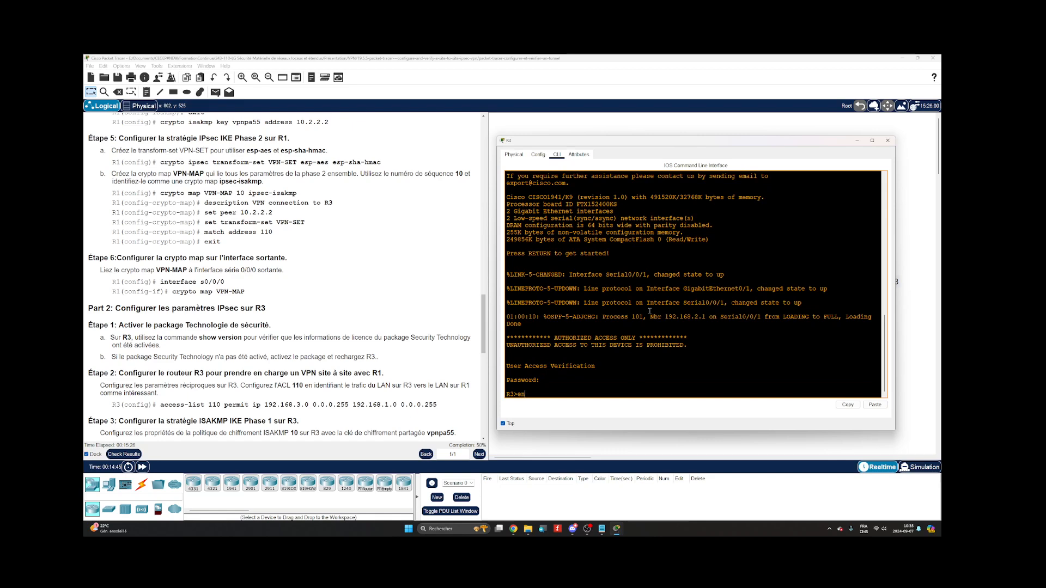
key(Return)
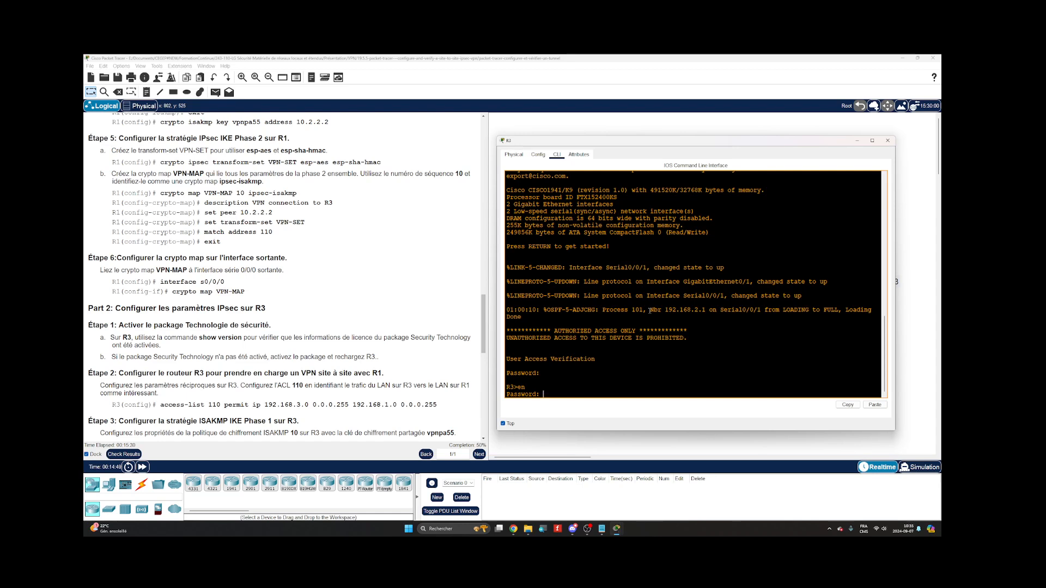
key(Return)
Step: Show R3's version information to check the Security Technology package license
text(c)
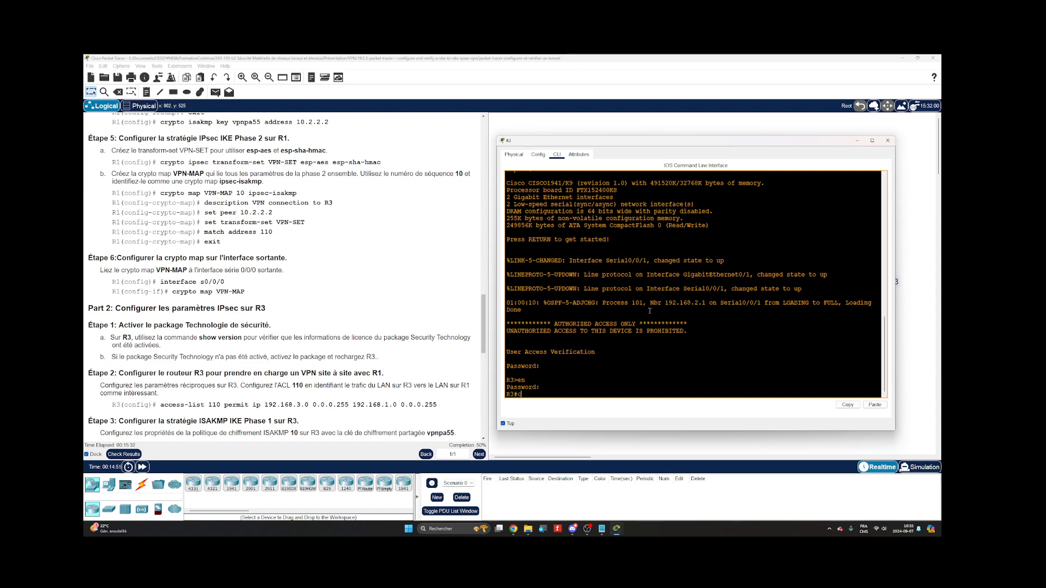
text(on)
text(show ver)
key(Tab)
key(Return)
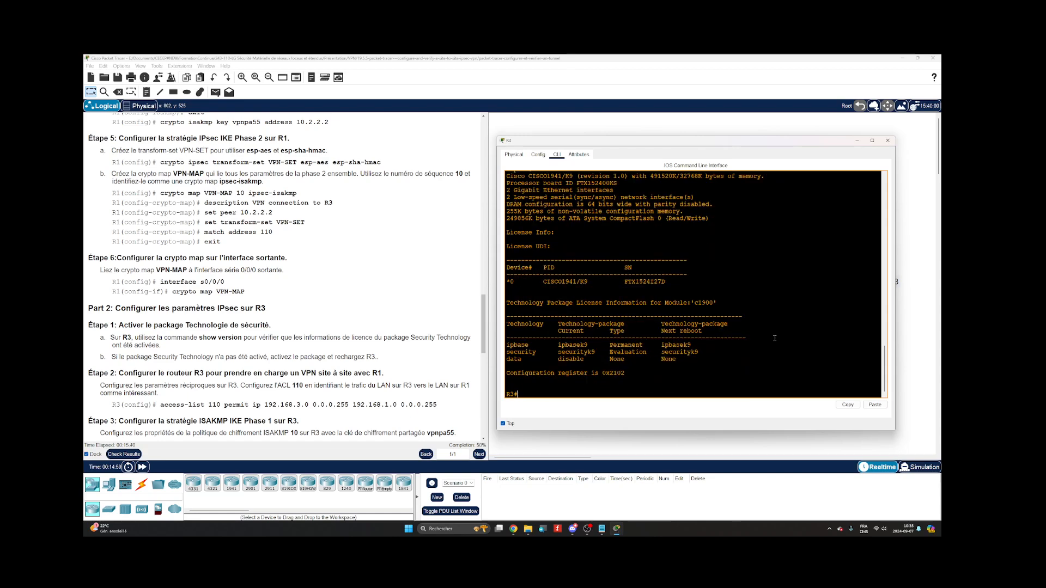
drag(896, 431, 916, 431)
key(Return)
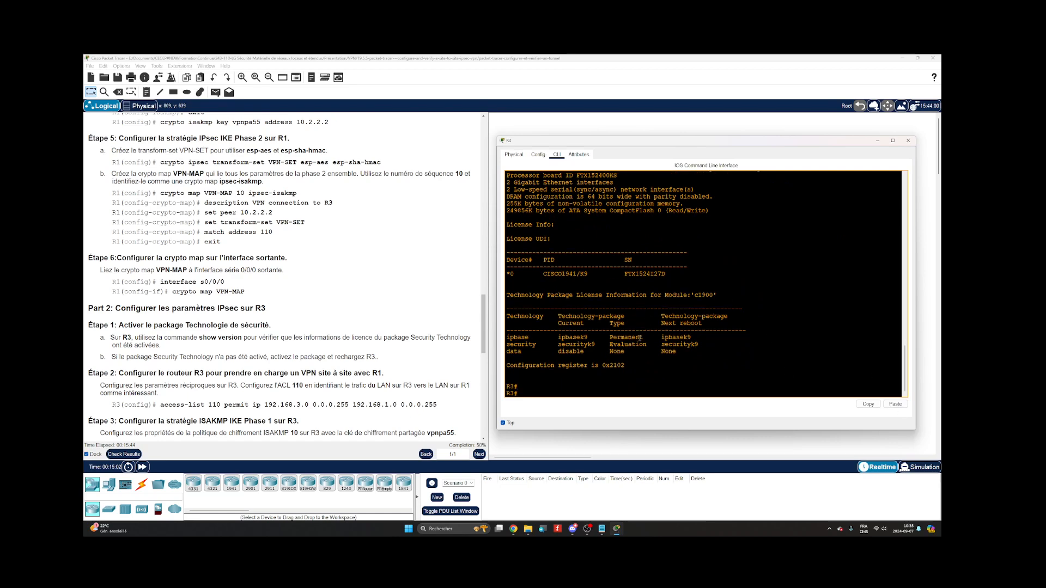
Step: Enter global configuration mode on R3
text(conf)
key(Tab)
text(t)
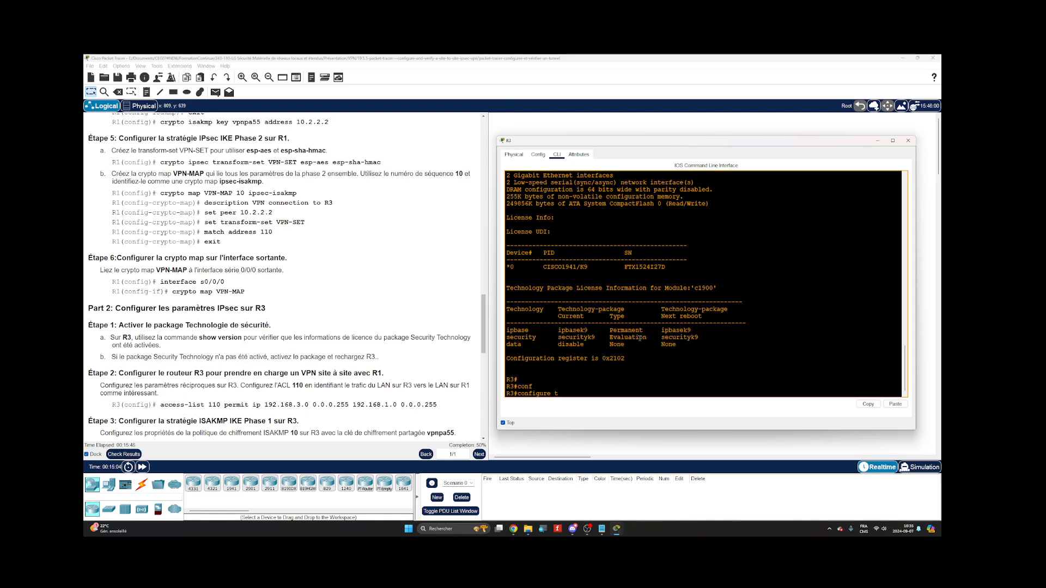
key(Tab)
key(Return)
key(Return)
key(Return)
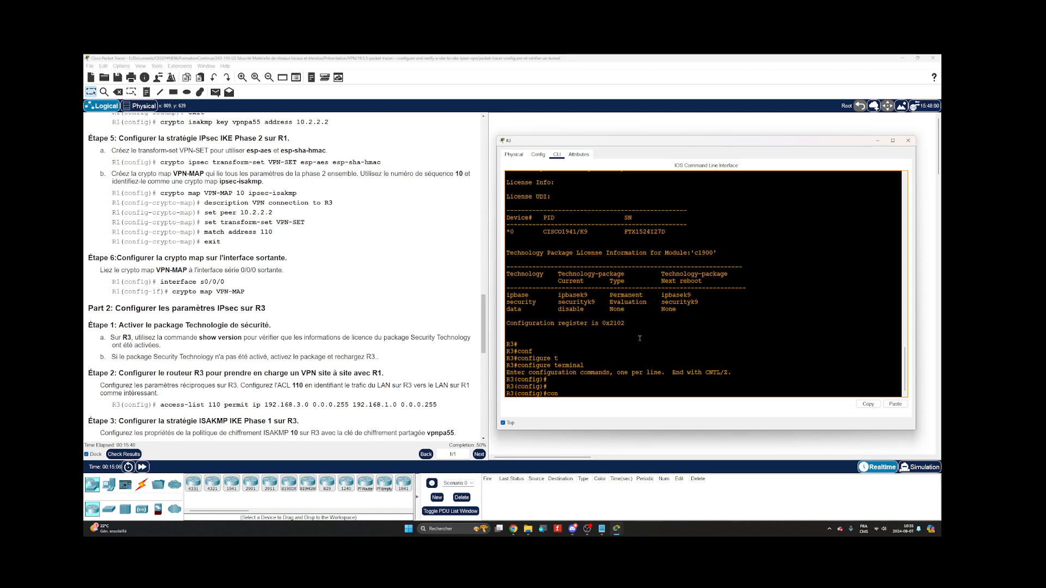
Step: Set exec-timeout 0 0 on R3's console line 0, and return to global configuration mode
text(c)
key(BackSpace)
text(line con 0)
key(Return)
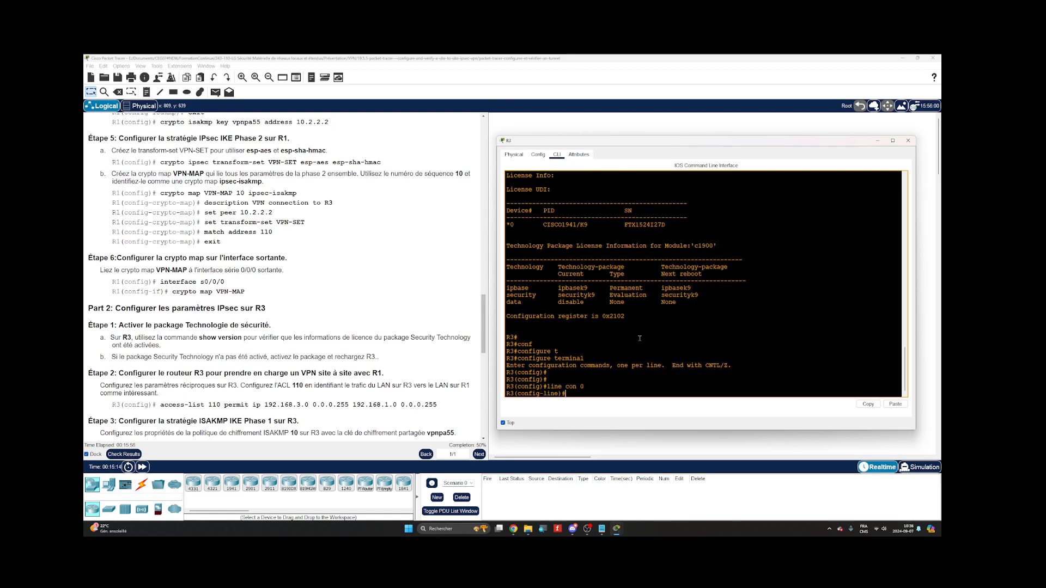
text(exec)
key(Tab)
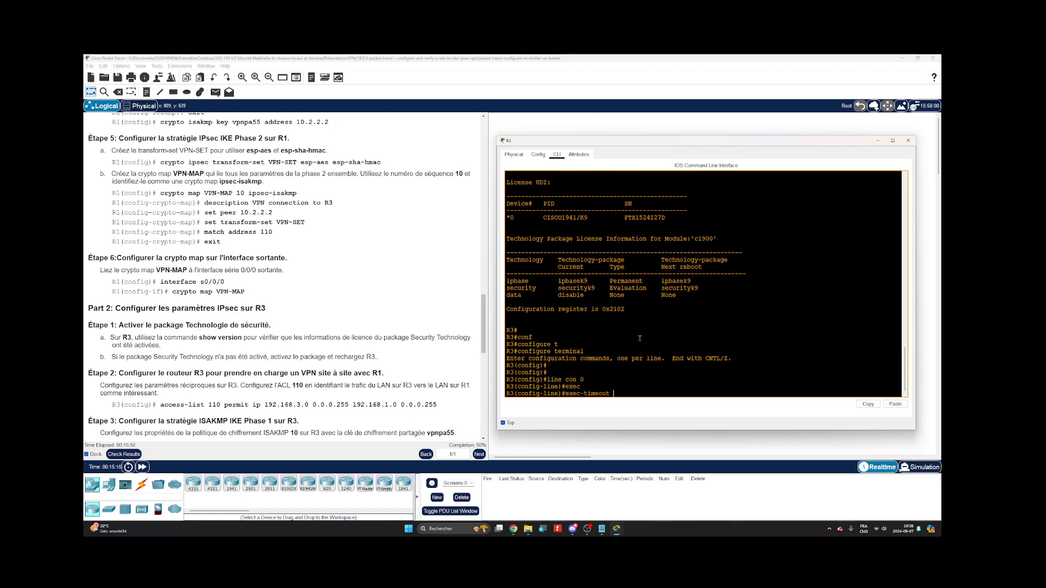
text(0 0)
key(Return)
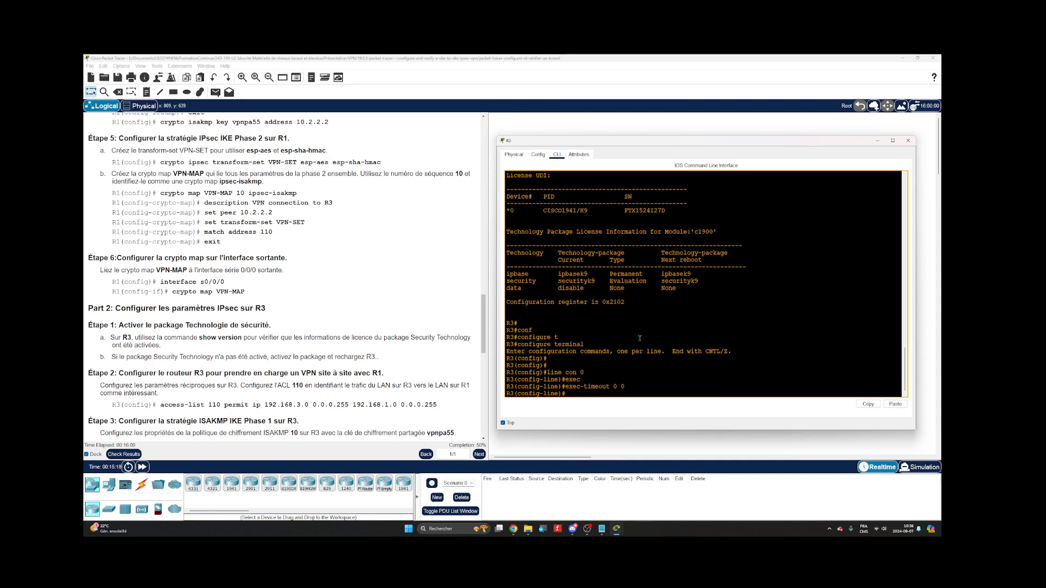
text(exitt)
key(Return)
key(Return)
key(Return)
key(Return)
key(Return)
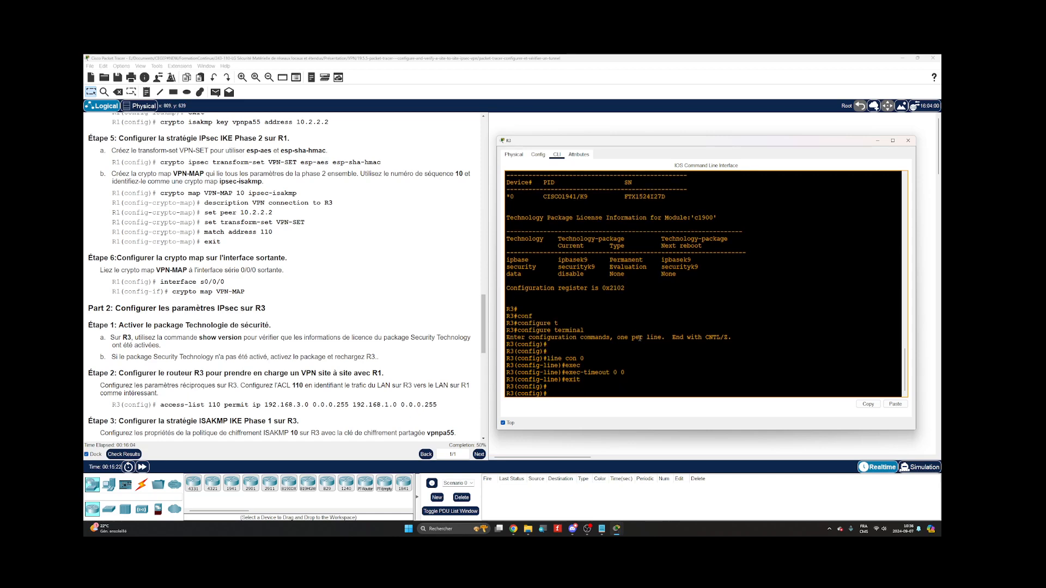
Step: Create access list 110 on R3 permitting IP traffic from 192.168.3.0 0.0.0.255 to 192.168.1.0 0.0.0.255
scroll(377, 219, down, 3)
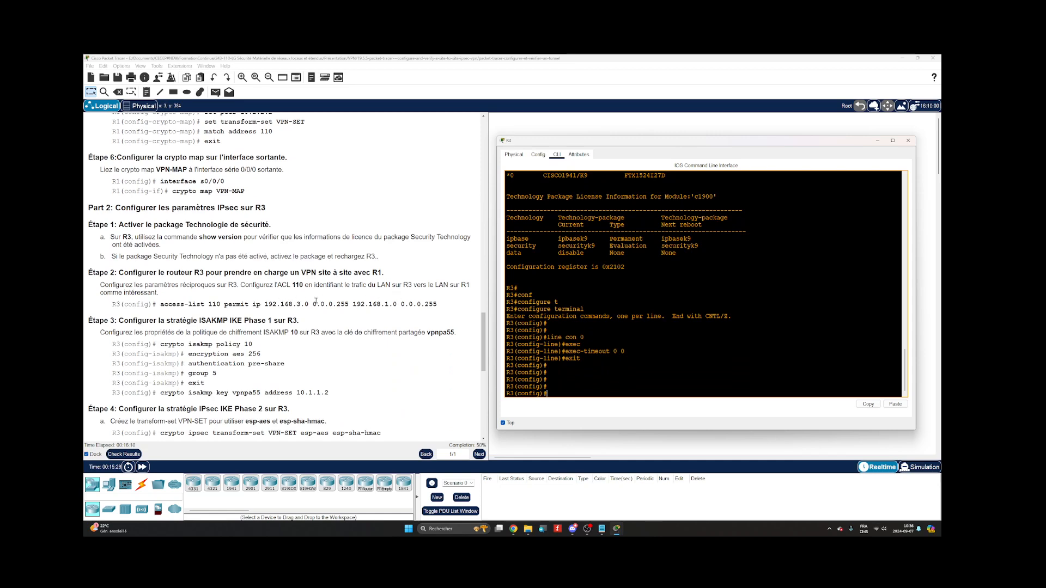
text(acce)
key(Tab)
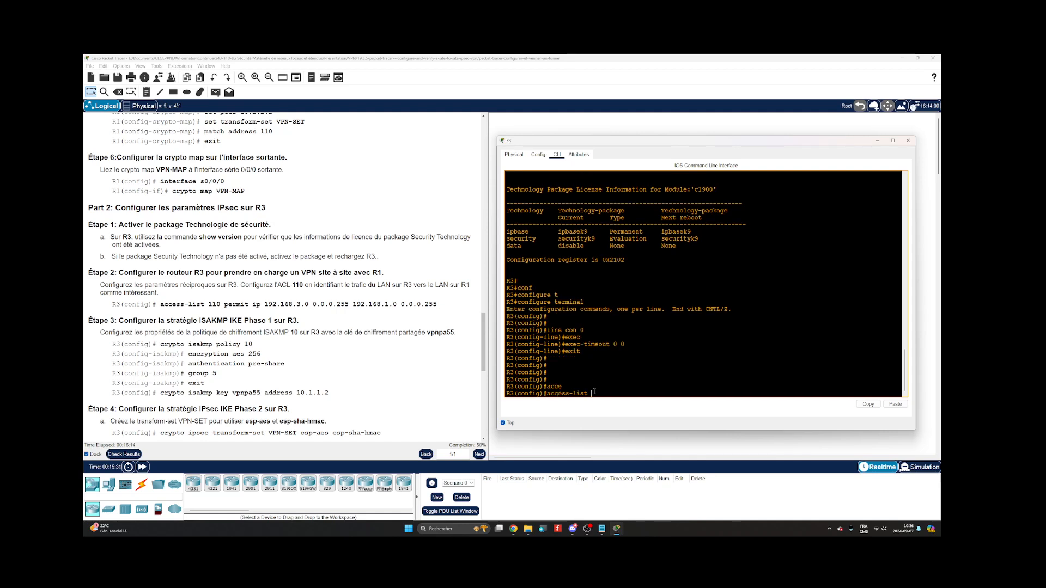
text(110 192.168.3.0 0.0.0.255 192.168.1.0 0.0.0.255)
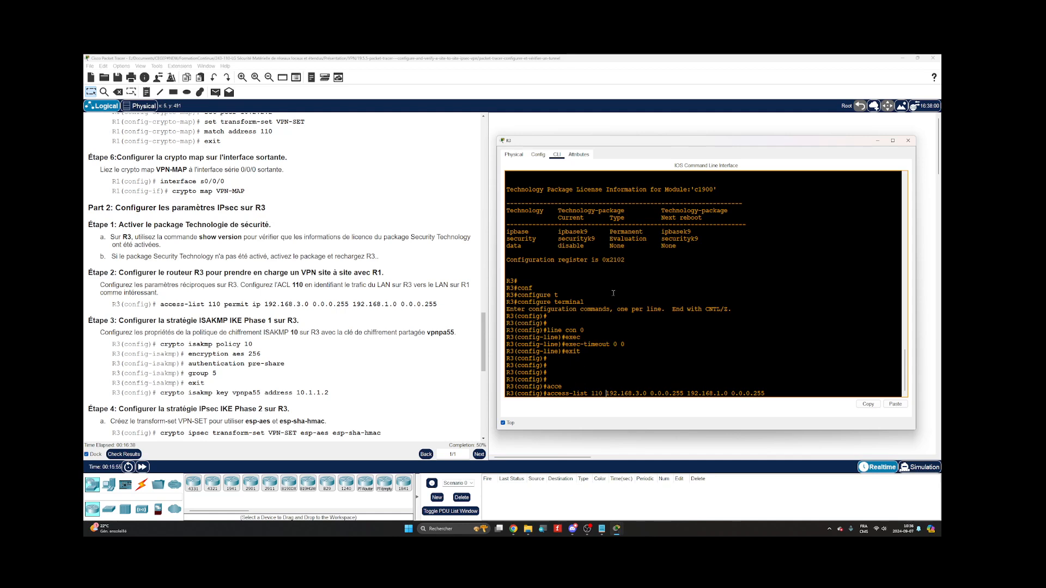
text(permit ip)
key(Return)
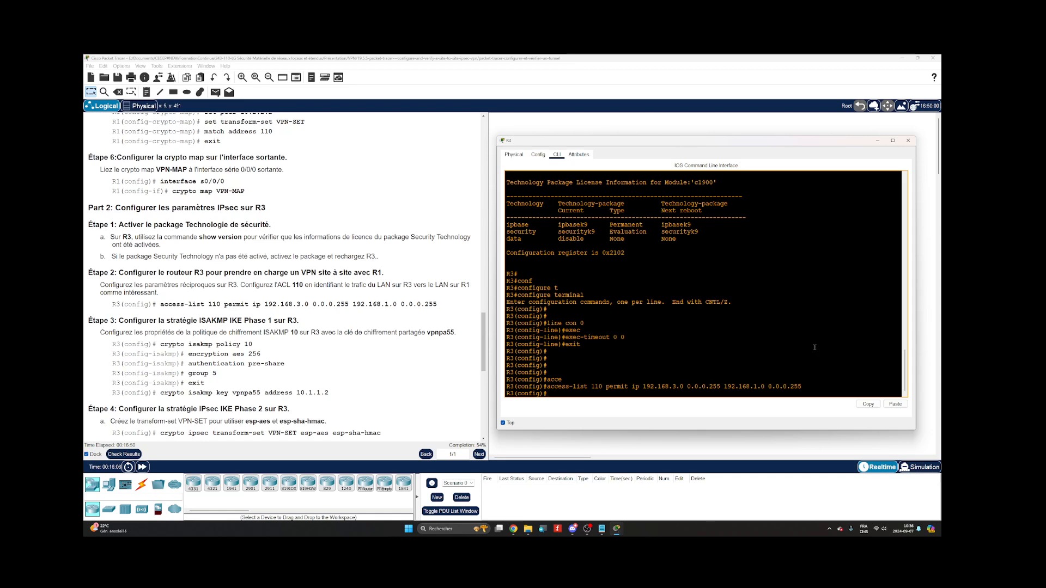
key(Return)
key(Return)
key(Return)
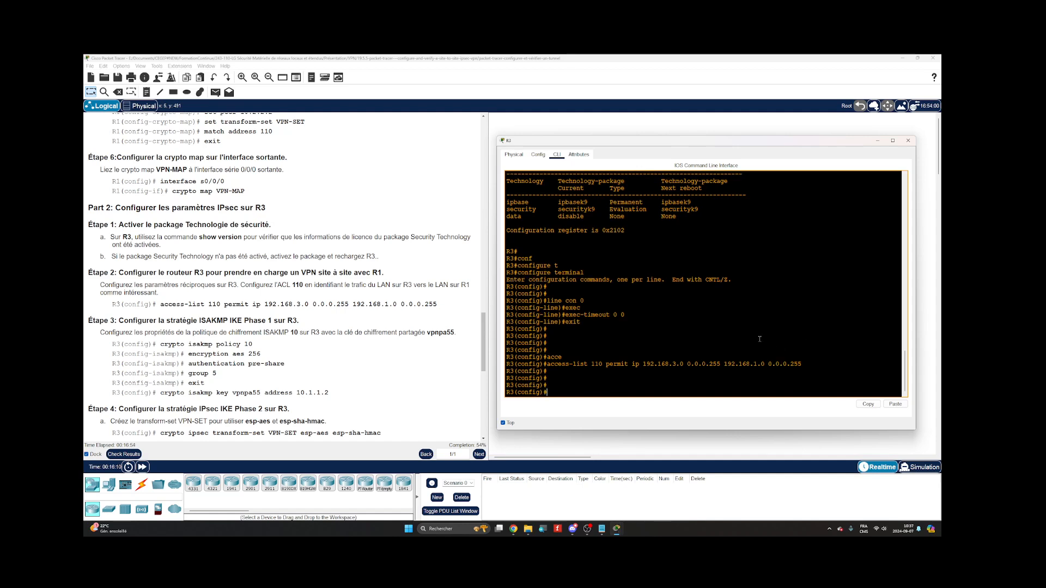
Step: Create ISAKMP policy 10 on R3 and enter its configuration mode
text(cry)
key(Tab)
text(isa)
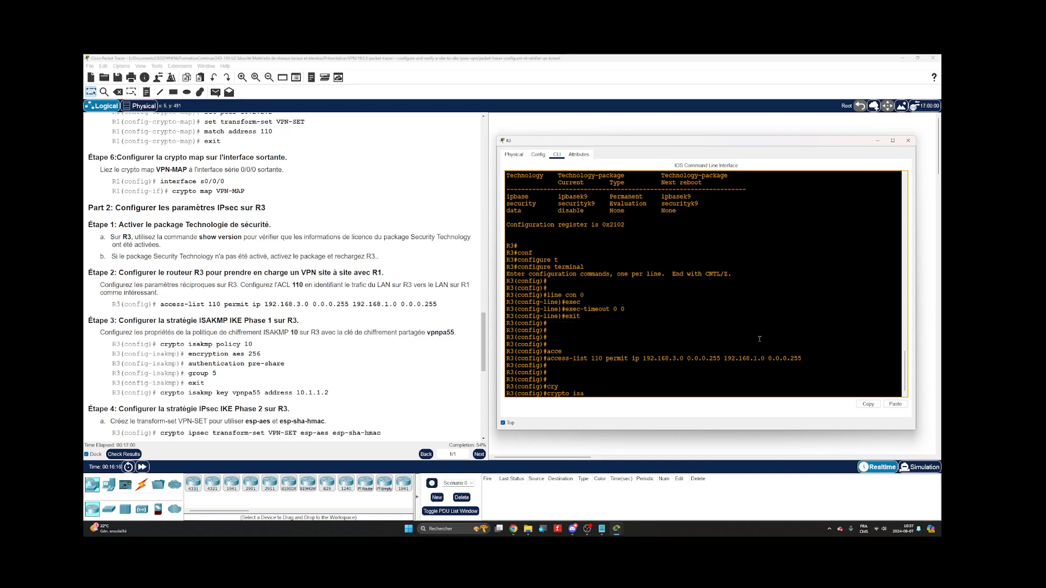
key(Tab)
text(po)
key(Tab)
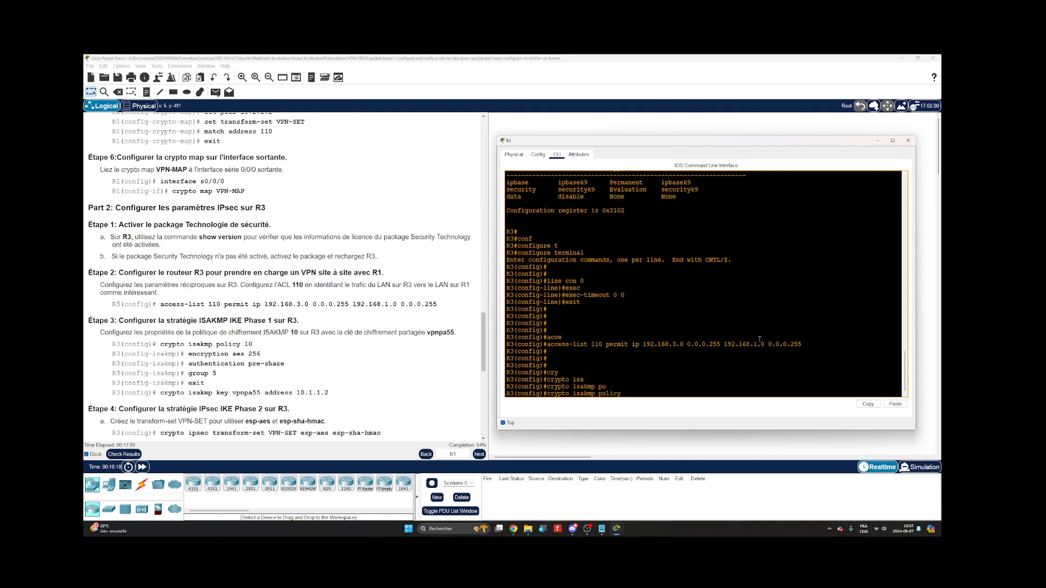
text(10)
key(Return)
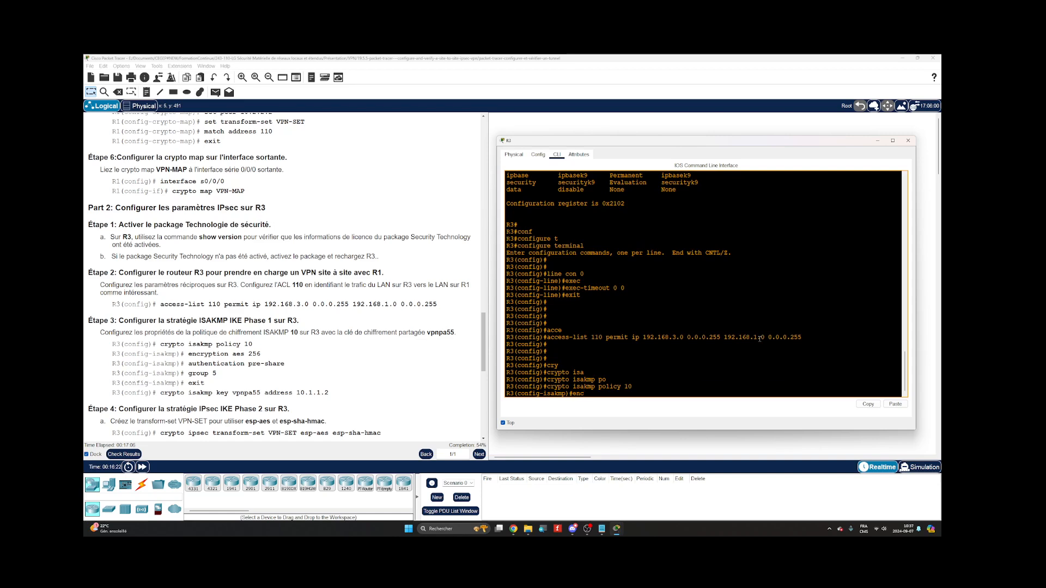
Step: Set R3's ISAKMP policy 10 to AES 256 encryption and pre-share authentication
key(Tab)
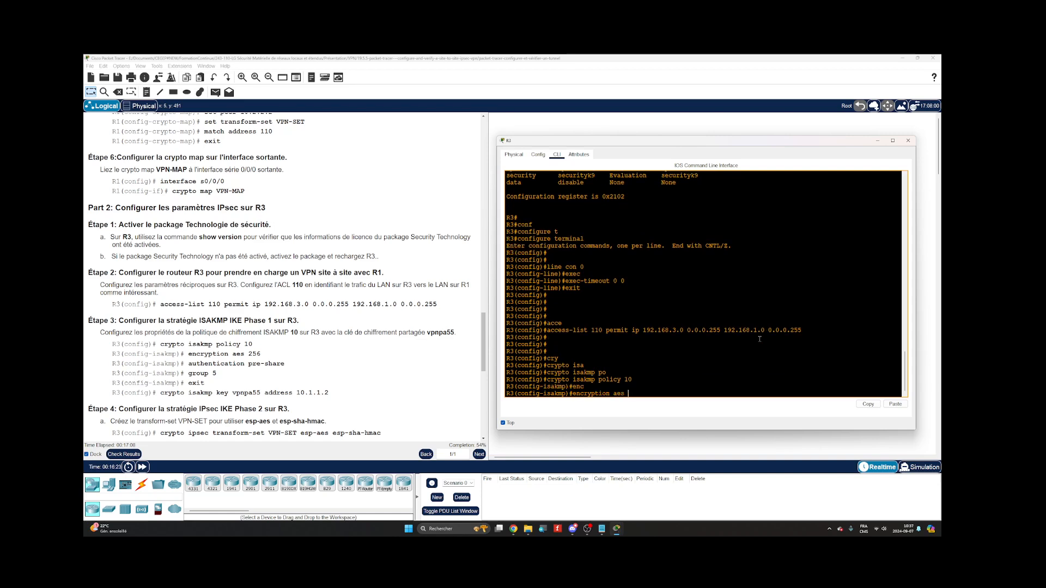
text(aes 256)
key(Return)
text(au)
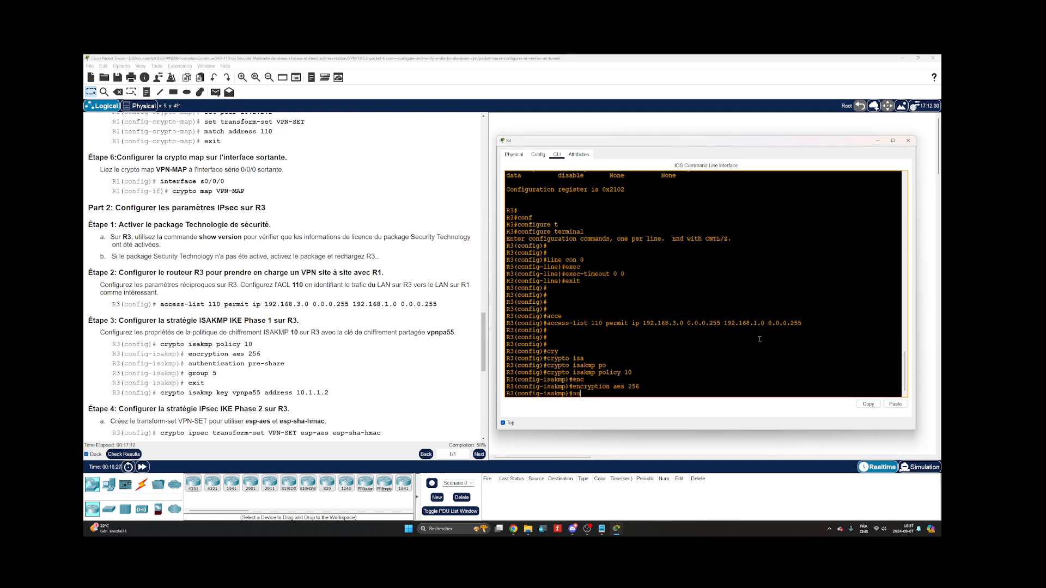
key(Tab)
text(pr)
key(Tab)
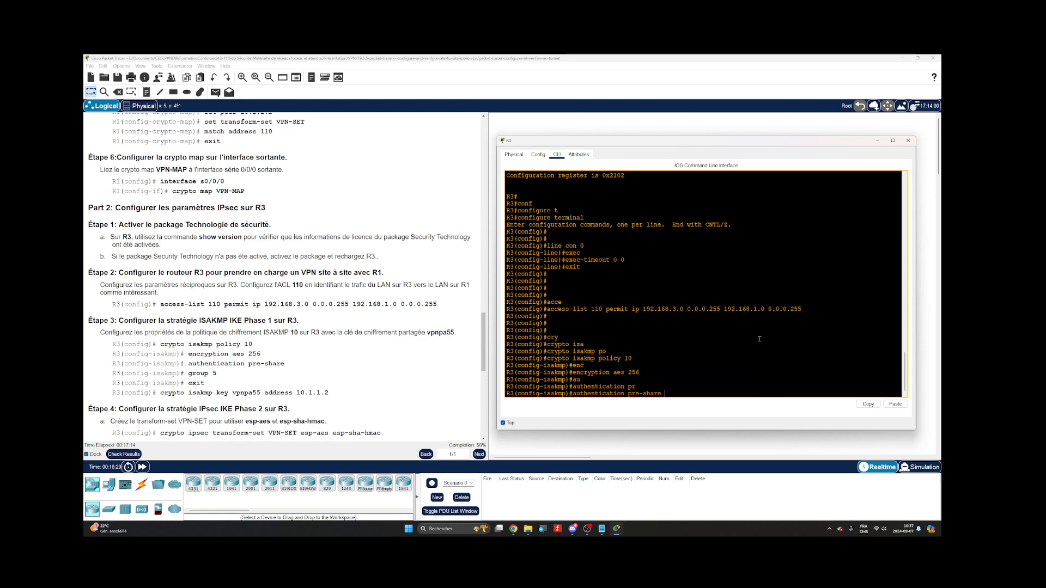
key(Return)
Step: Set Diffie-Hellman group 5 in R3's ISAKMP policy 10, and return to global configuration mode
text(gr)
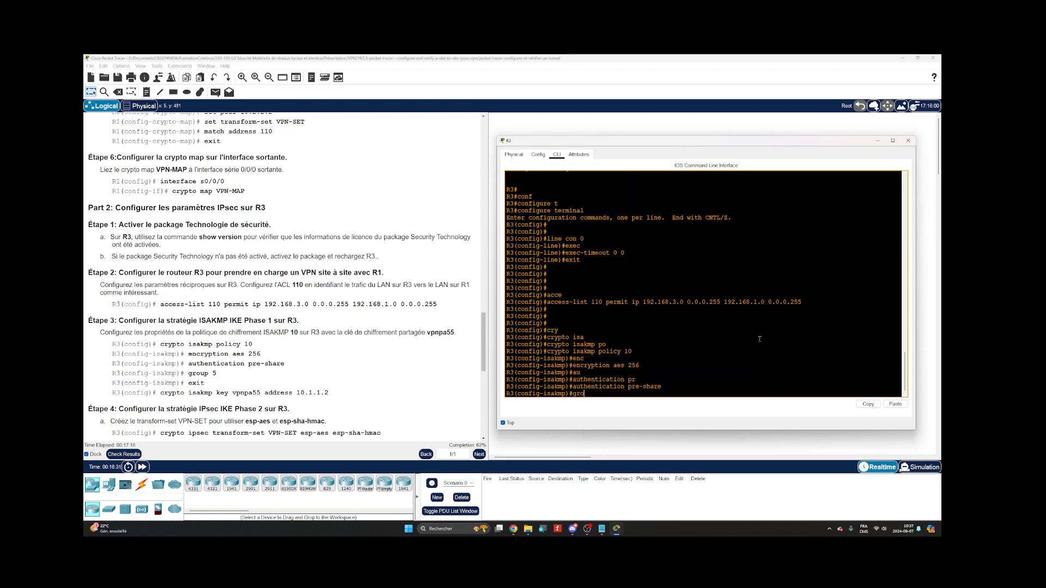
text(o)
key(Tab)
text(5)
key(Return)
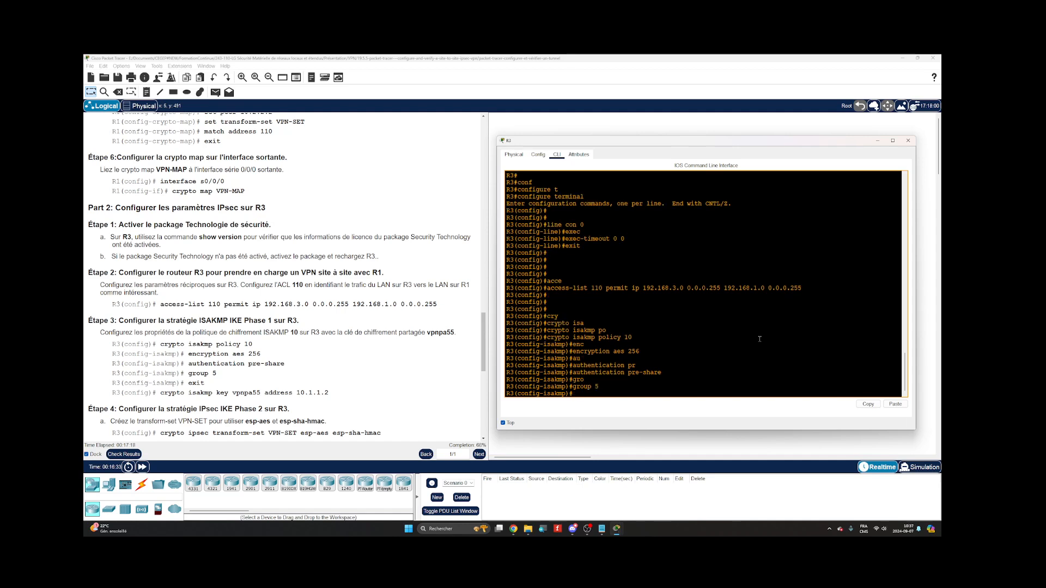
text(exit)
key(Return)
key(Return)
key(Return)
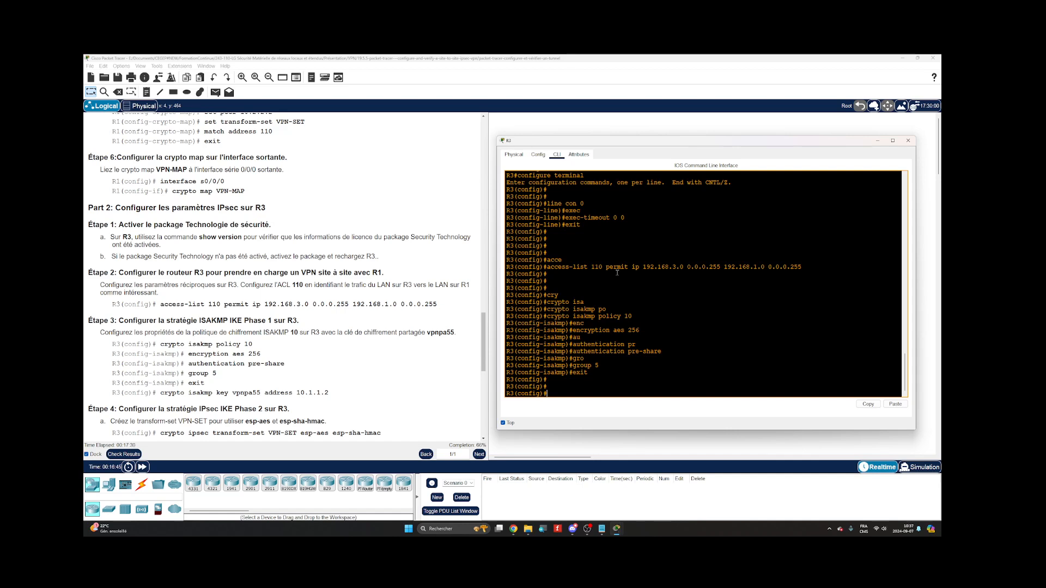
Step: Configure the shared ISAKMP key on R3 for peer address 10.1.1.2
text(cryp)
key(Tab)
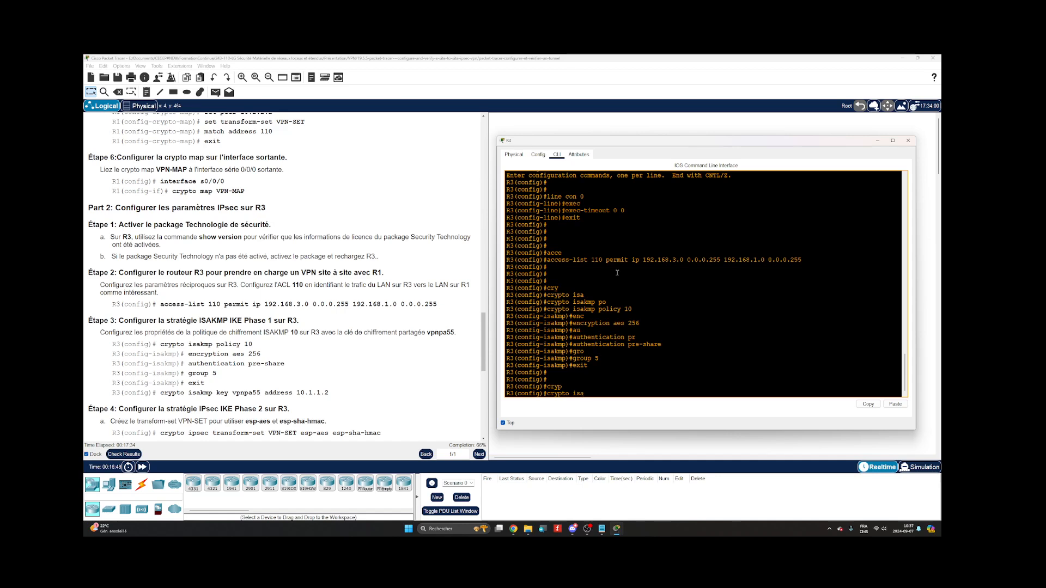
text(isa)
key(Tab)
text(ke)
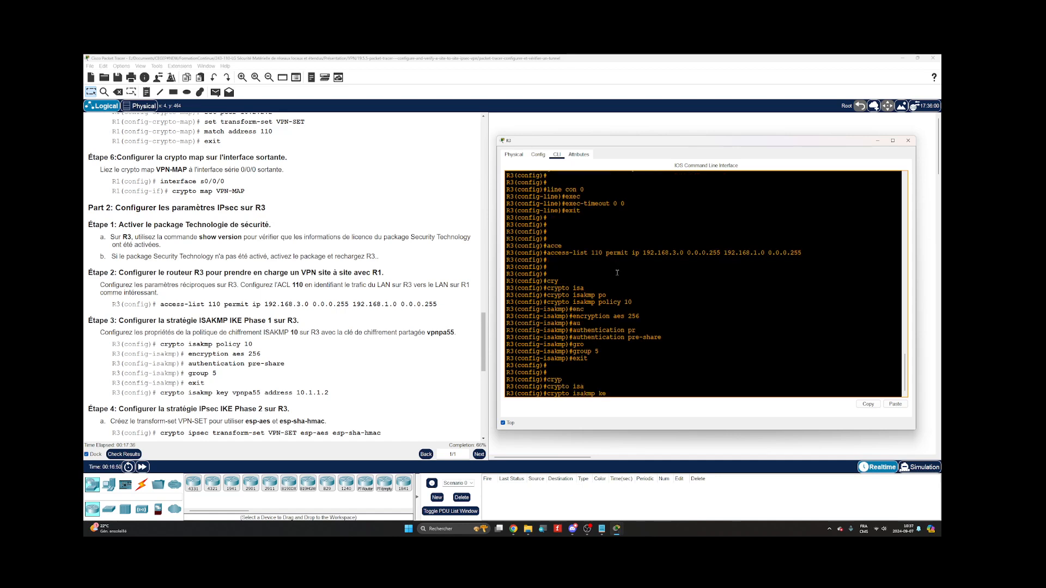
text(y vpnpa55 ad)
key(Tab)
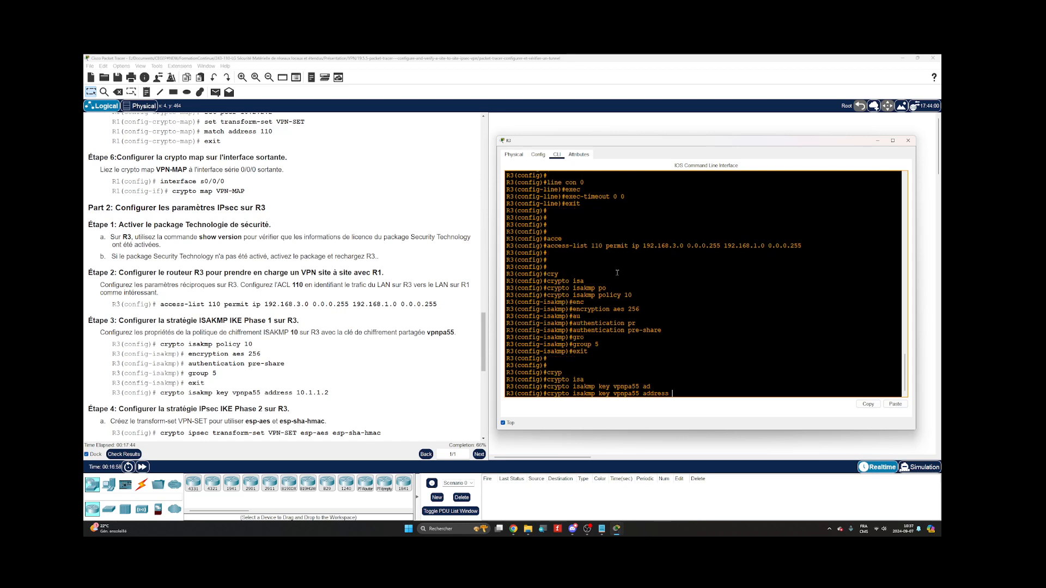
text(10.1.1.2)
key(Return)
key(Return)
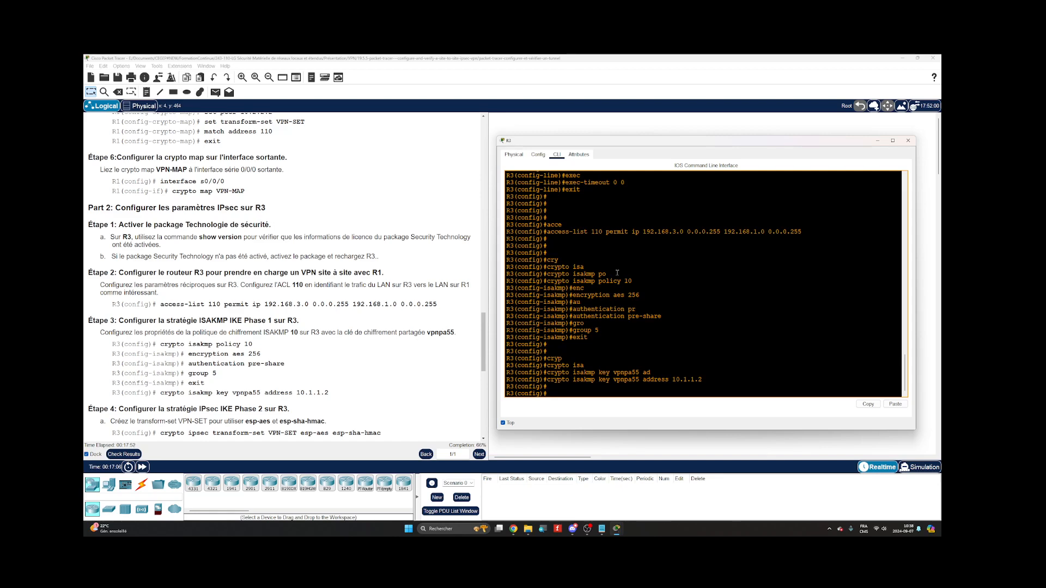
key(Return)
key(Return)
Step: Create the IPsec transform set VPN-SET on R3 with esp-aes and esp-sha-hmac
scroll(424, 296, down, 5)
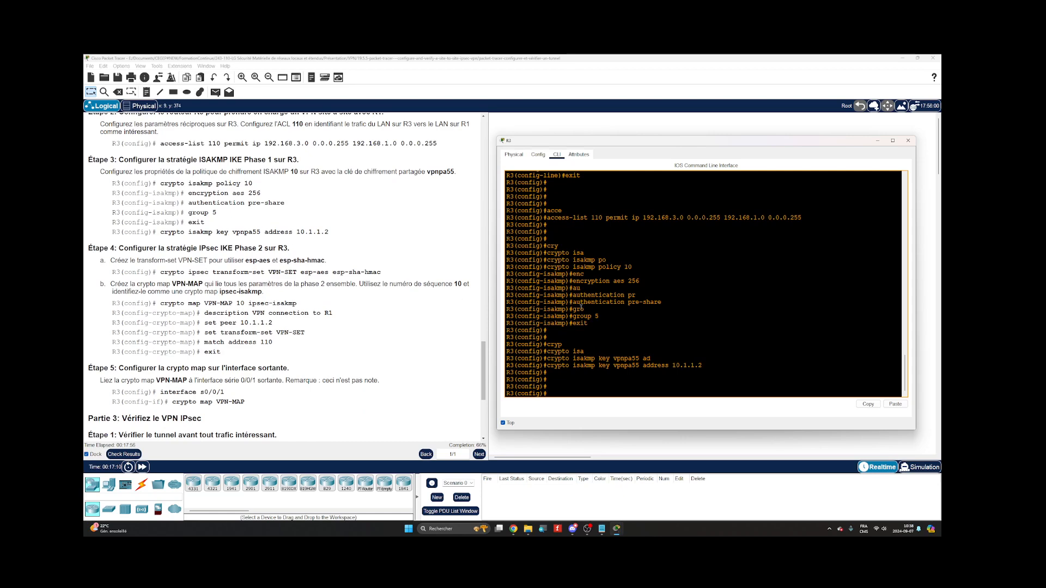
key(Return)
text(c)
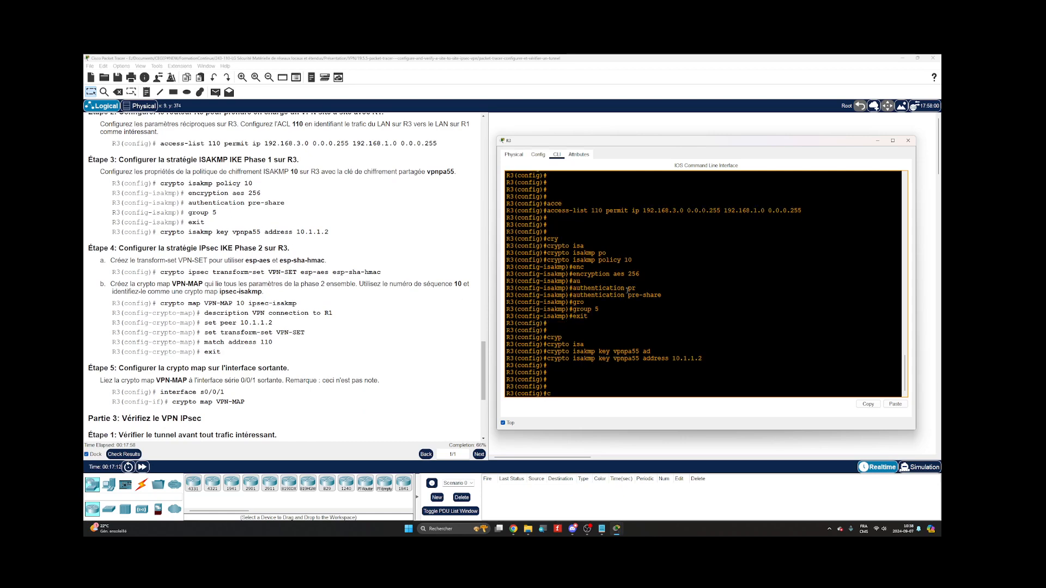
text(ryp)
key(Tab)
text(ip)
key(Tab)
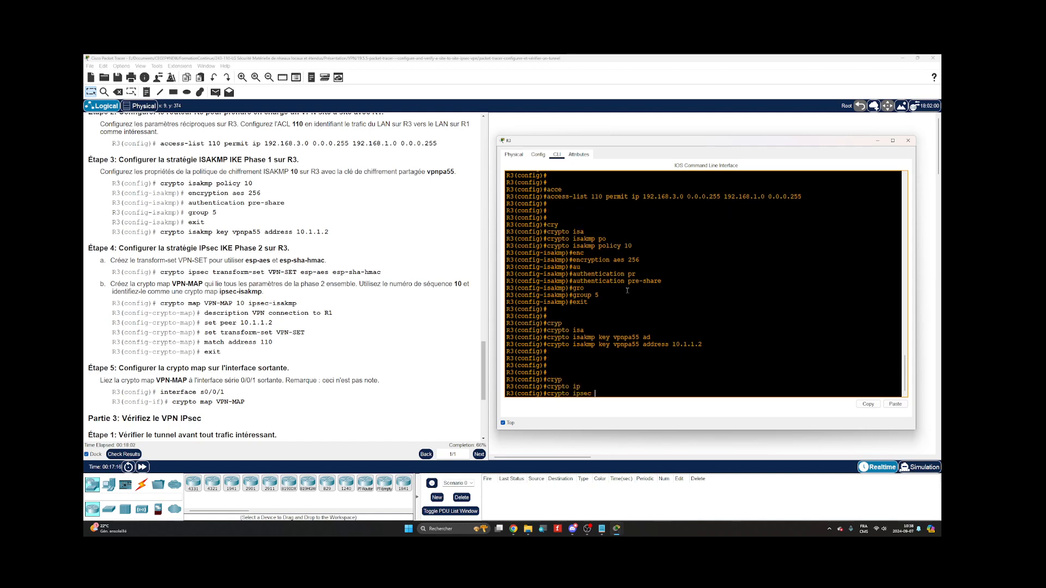
text(tr)
key(Tab)
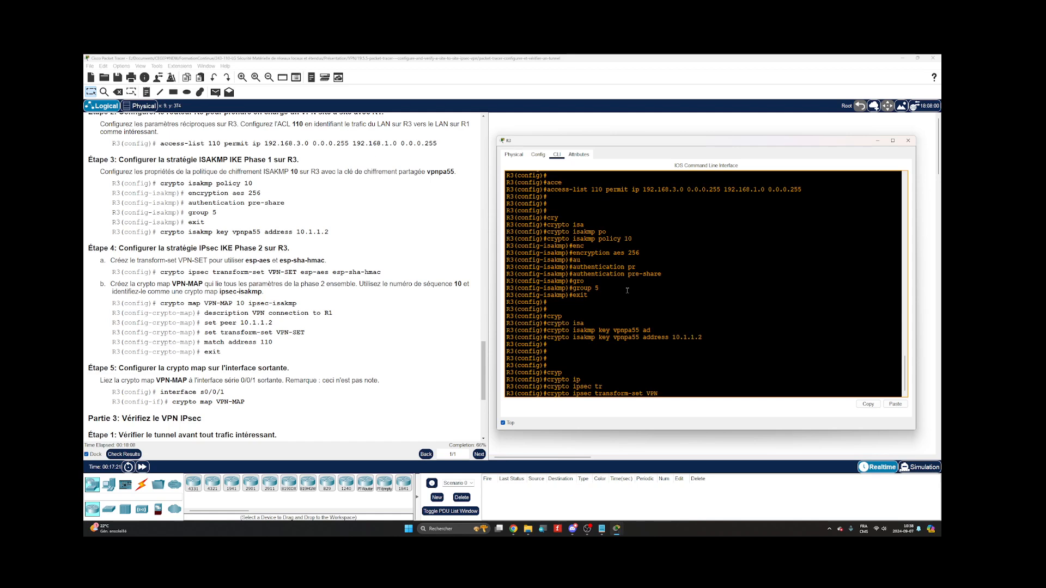
text(VPN-SET)
text( e)
text(sp-a)
key(Tab)
text(es)
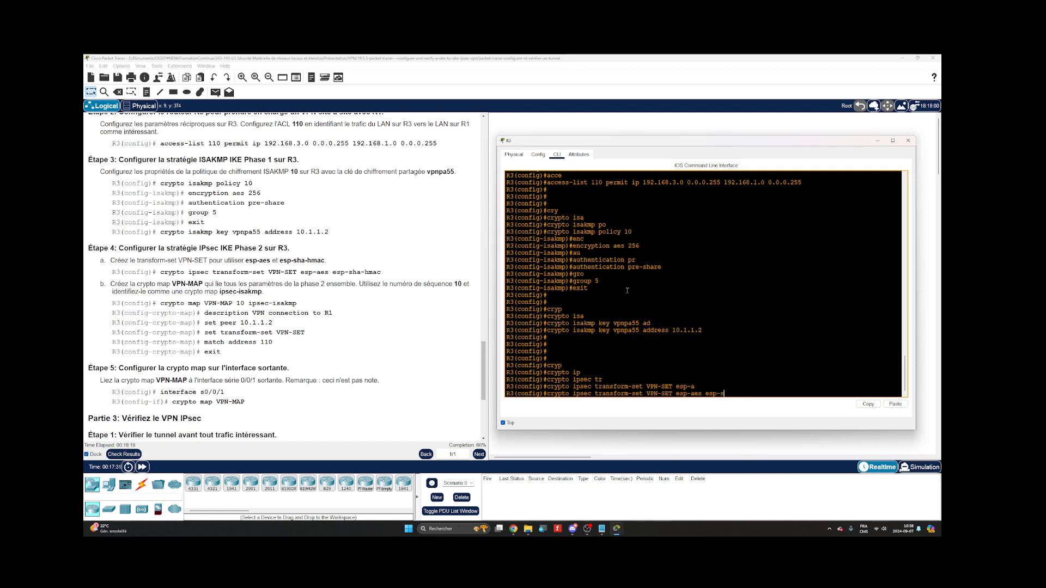
text(p-sh)
key(Tab)
key(Tab)
key(Return)
key(Return)
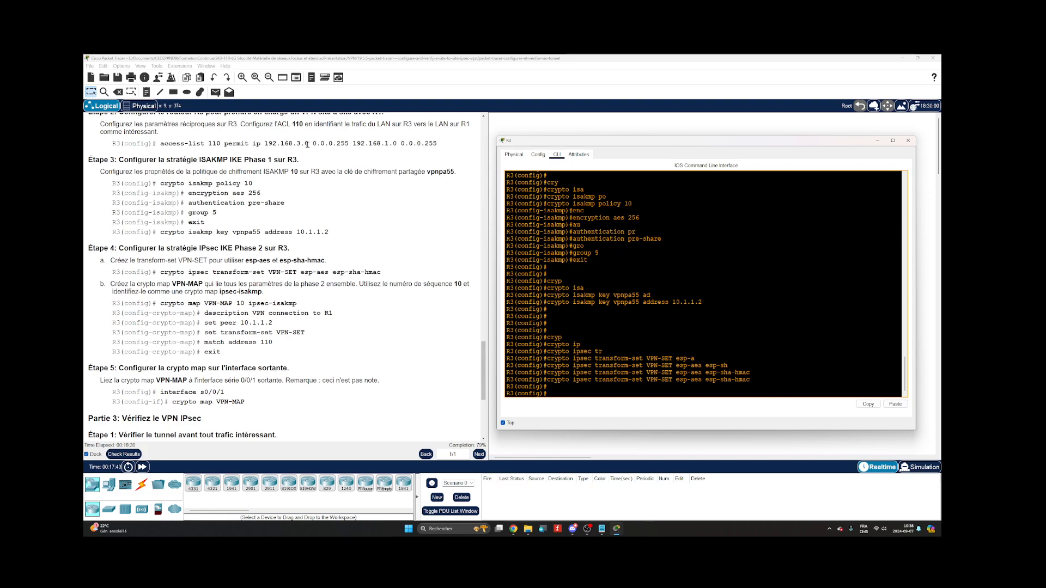
key(Return)
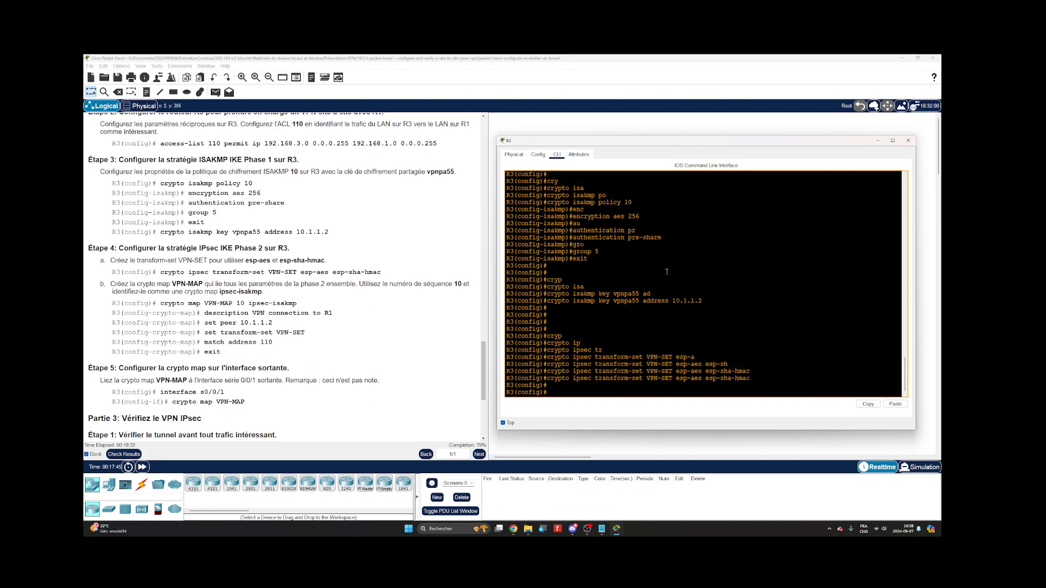
Step: Create crypto map VPN-MAP on R3 with sequence number 10 and type ipsec-isakmp
key(Return)
text(cr)
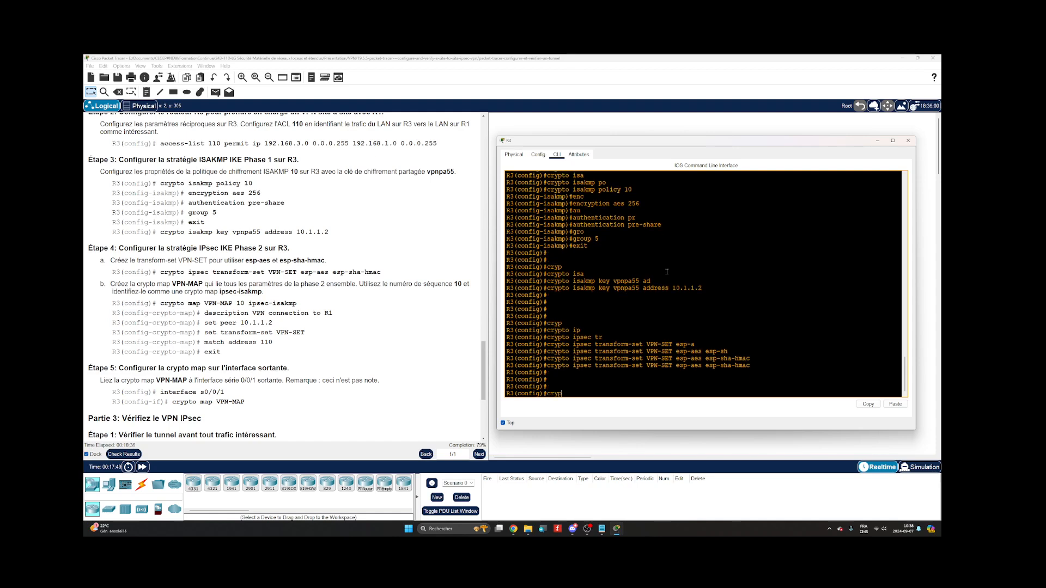
text(yp)
key(Tab)
text(ma)
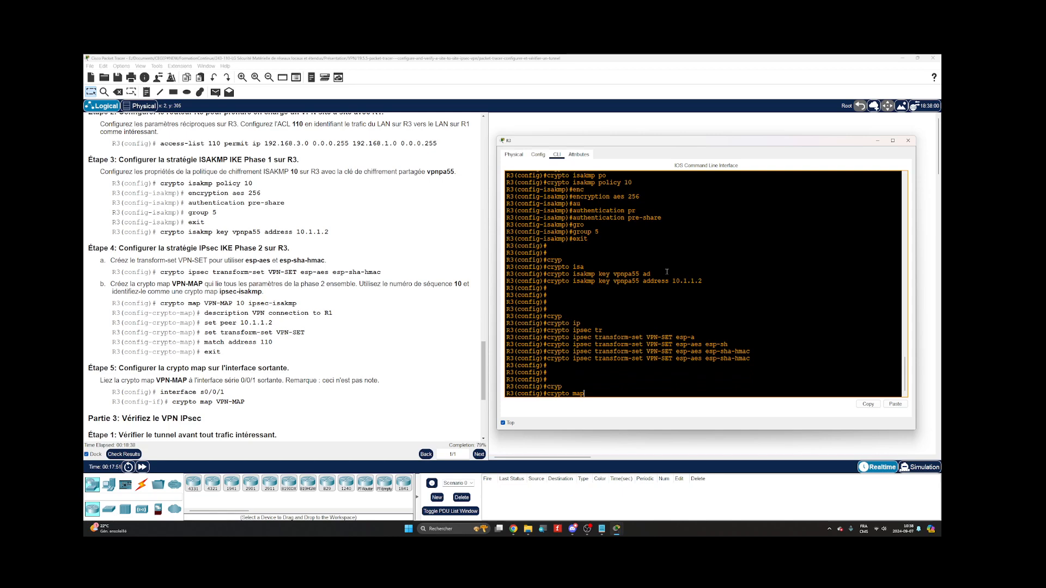
text(p)
key(Tab)
text(V)
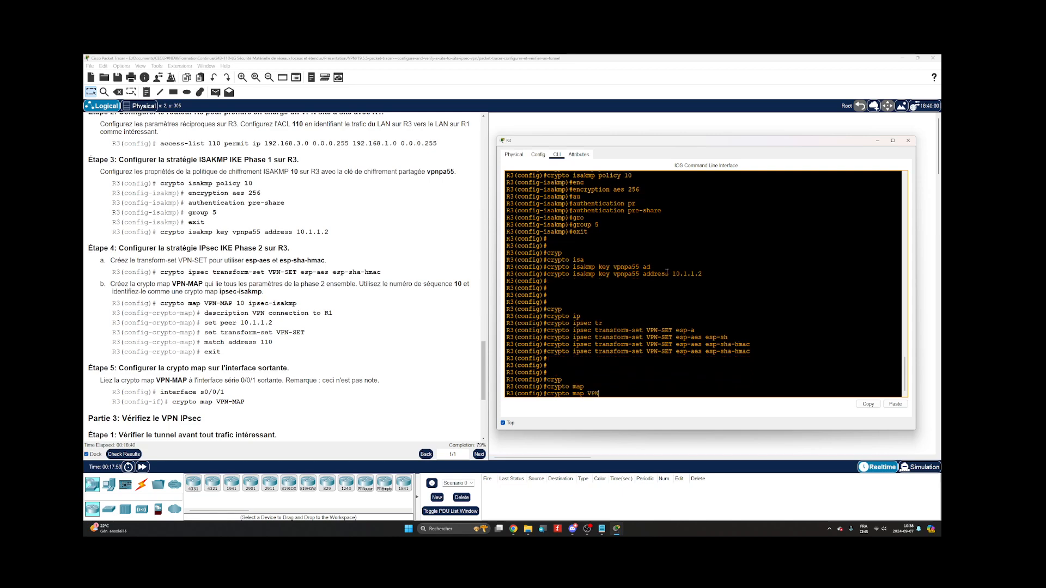
text(PN-MAP 10 is)
key(Tab)
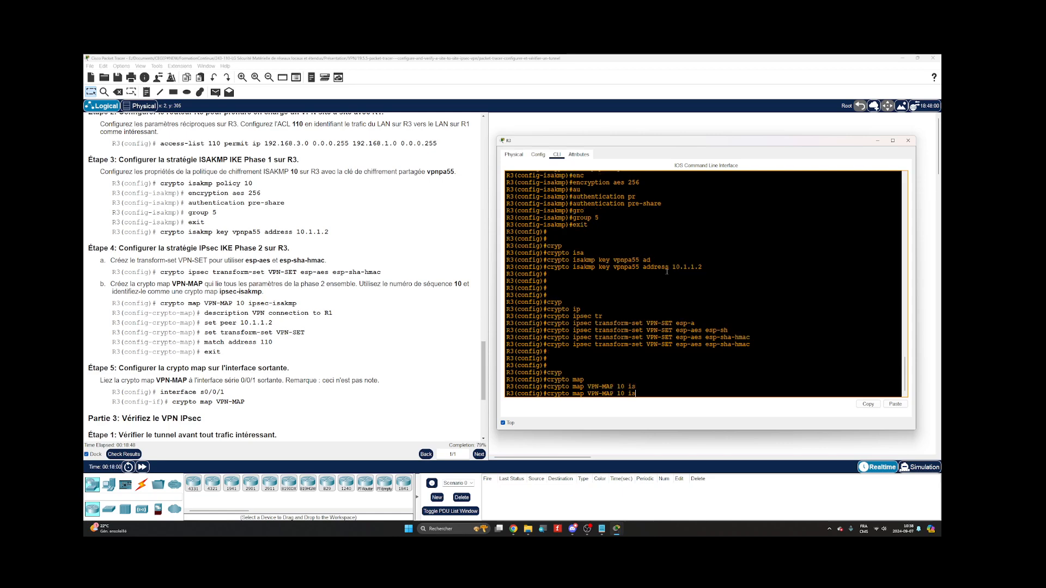
text(p)
key(Tab)
key(Tab)
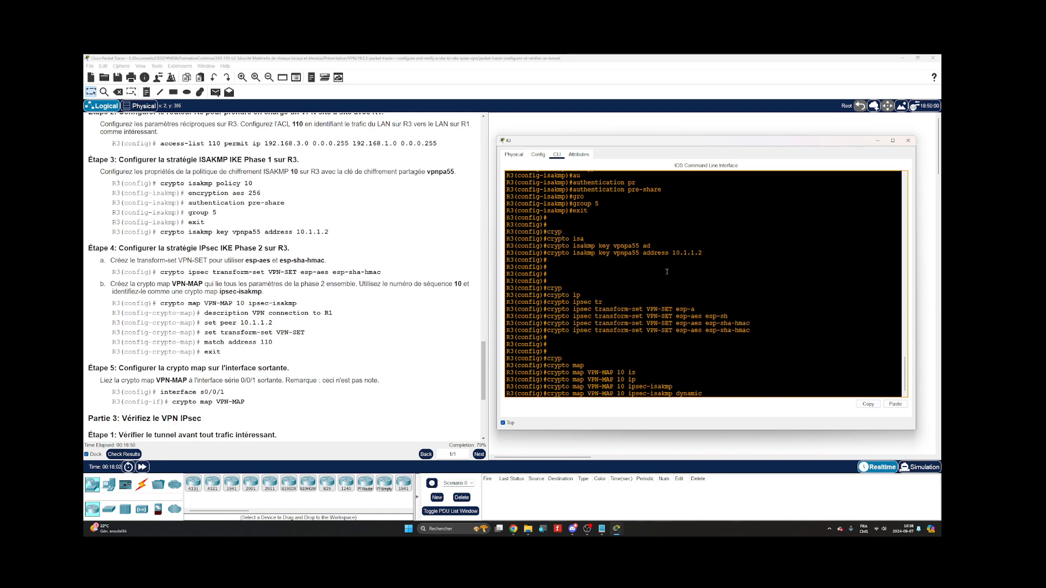
key(BackSpace)
key(BackSpace)
key(BackSpace)
key(Return)
key(Return)
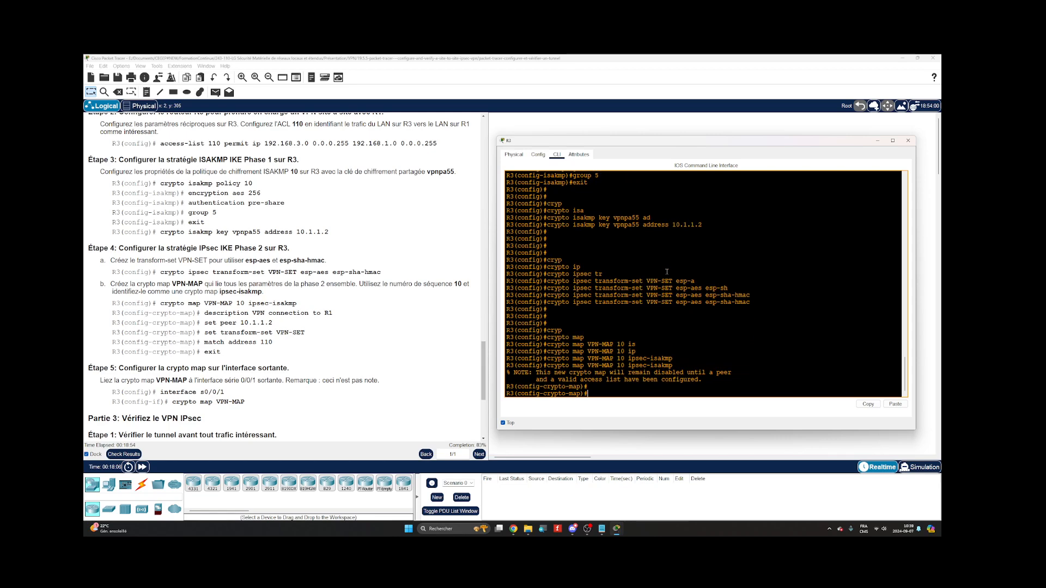
Step: Add the description "VPN connection to R1" to R3's crypto map VPN-MAP
text(de)
key(Tab)
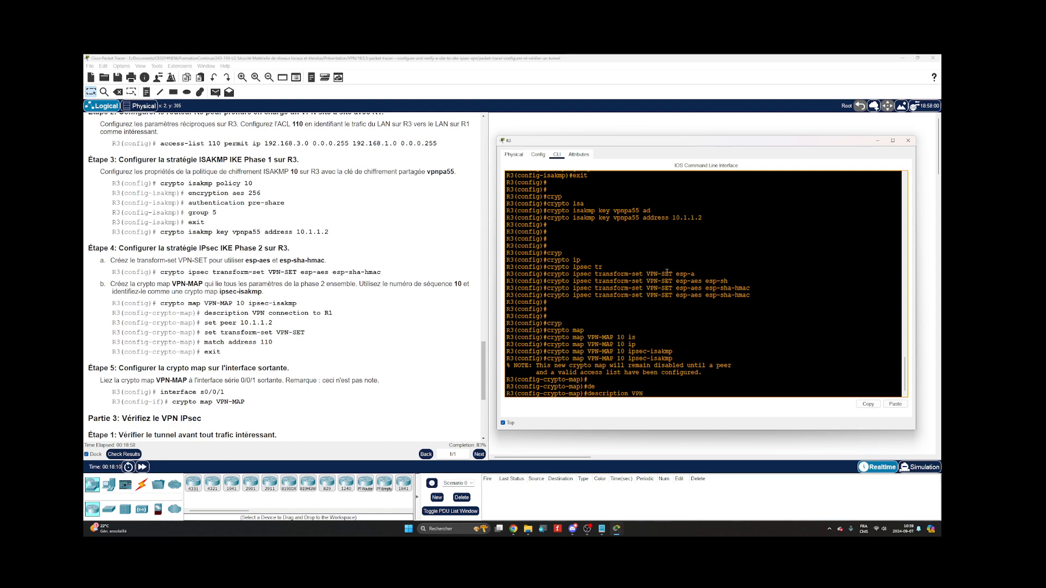
text(VPN con)
key(Tab)
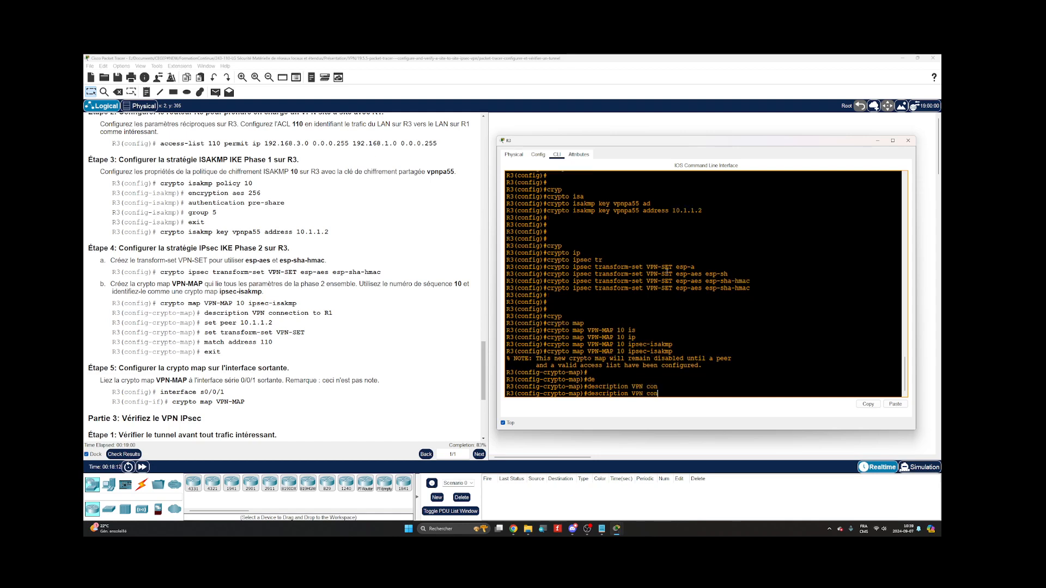
text(nection to R1)
key(Return)
Step: Set the peer of R3's crypto map VPN-MAP to 10.1.1.2
text(se)
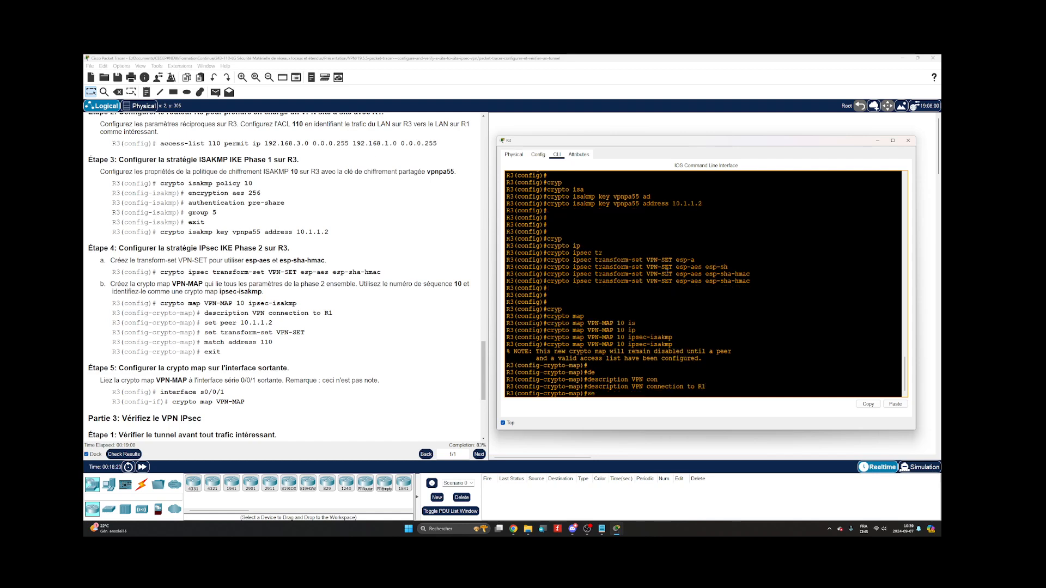
text(t peer)
key(Tab)
text(10.)
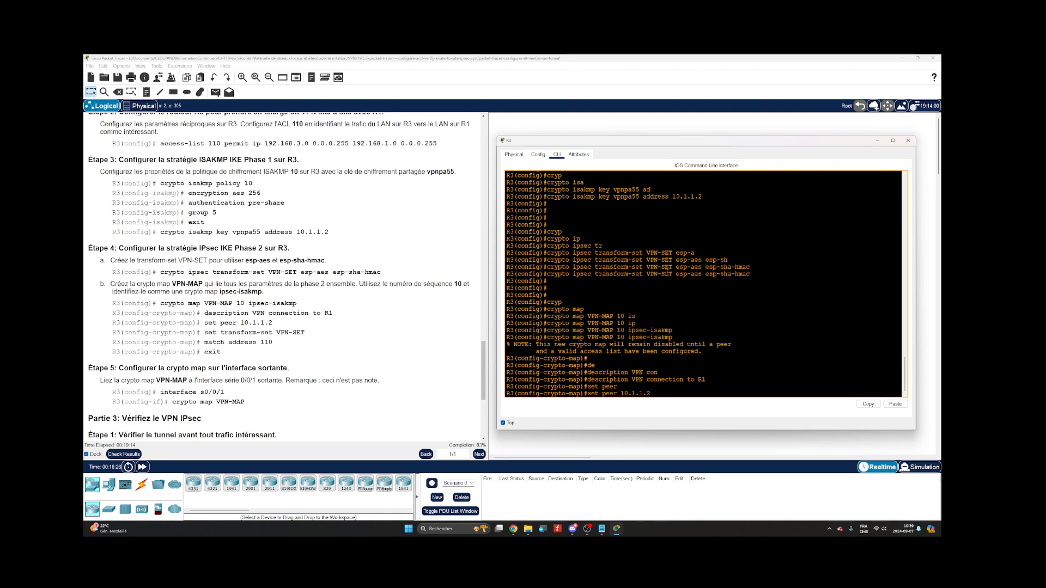
key(Return)
Step: Assign the transform set VPN-SET to R3's crypto map VPN-MAP
text(s)
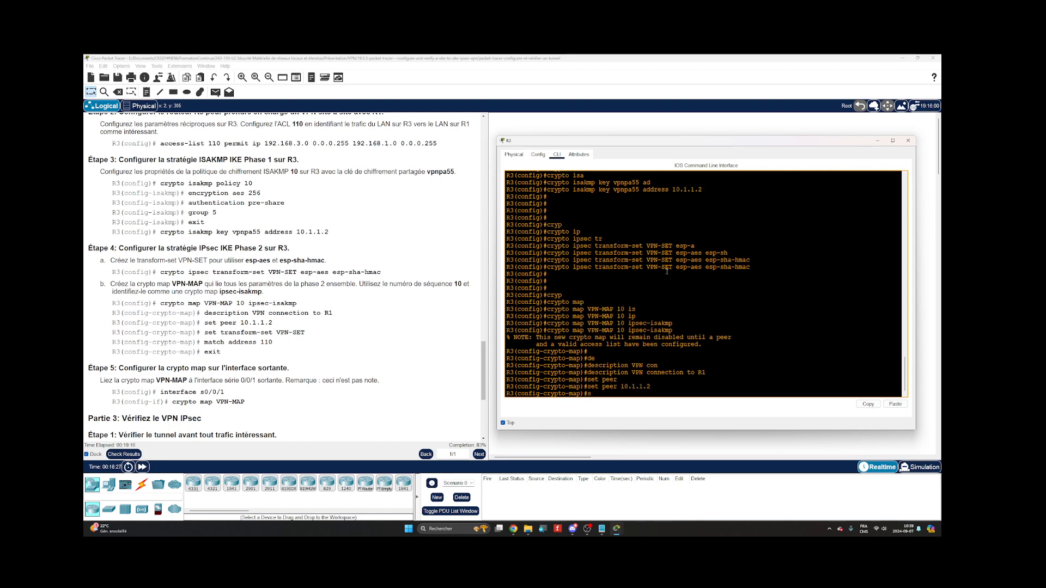
text(et tr)
key(Tab)
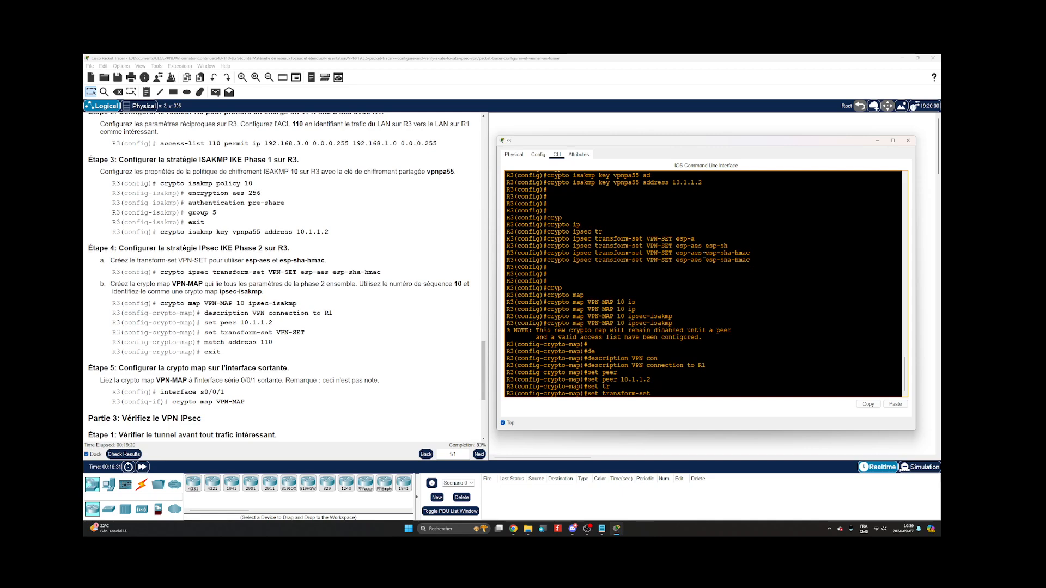
text(VPN-SET)
key(Return)
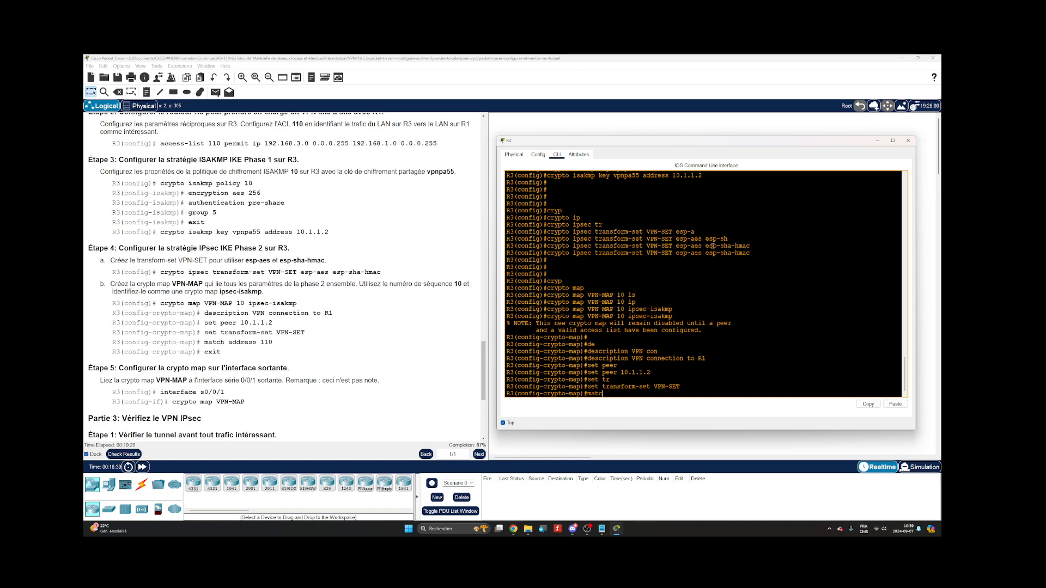
Step: Match R3's crypto map VPN-MAP to access list 110 and return to global configuration mode
text(matc)
key(Tab)
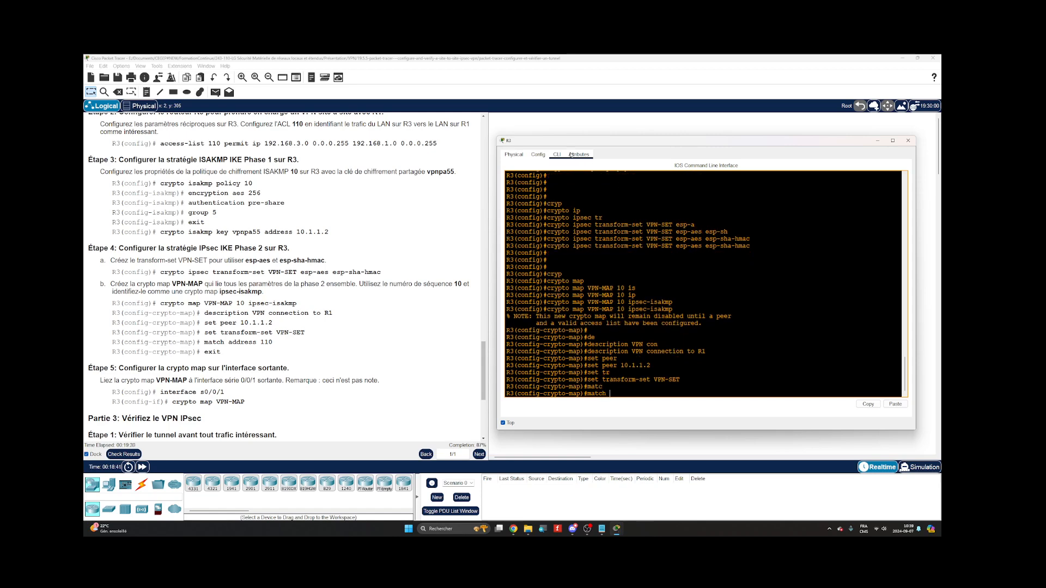
text(ad)
key(Tab)
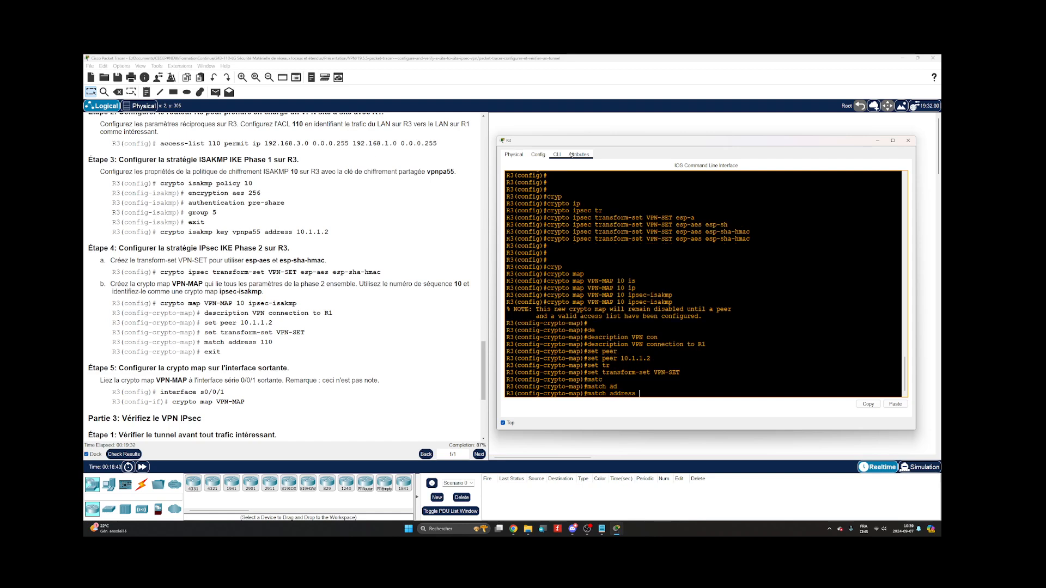
text(110)
key(Return)
text(exit)
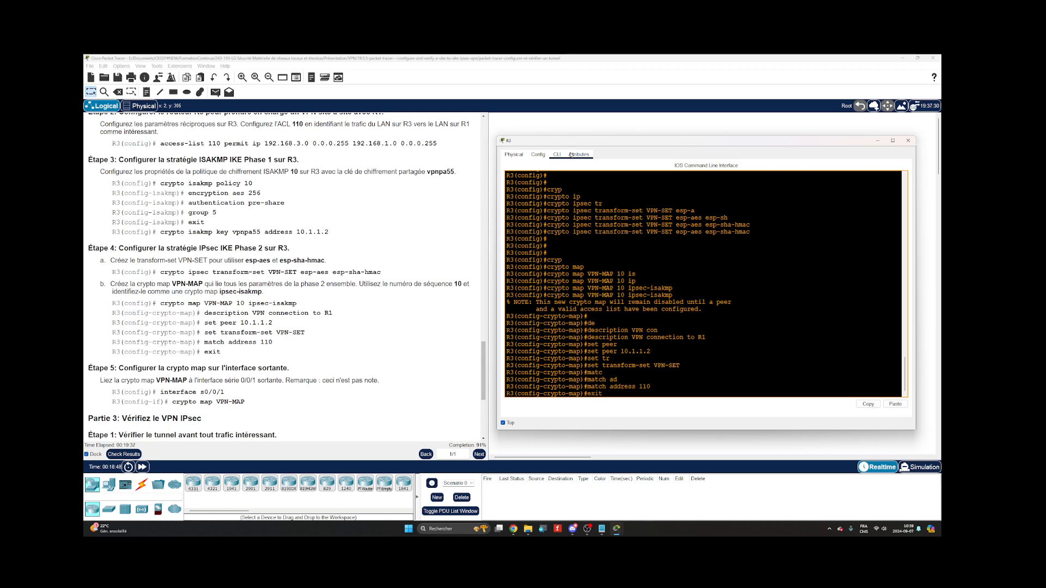
key(Return)
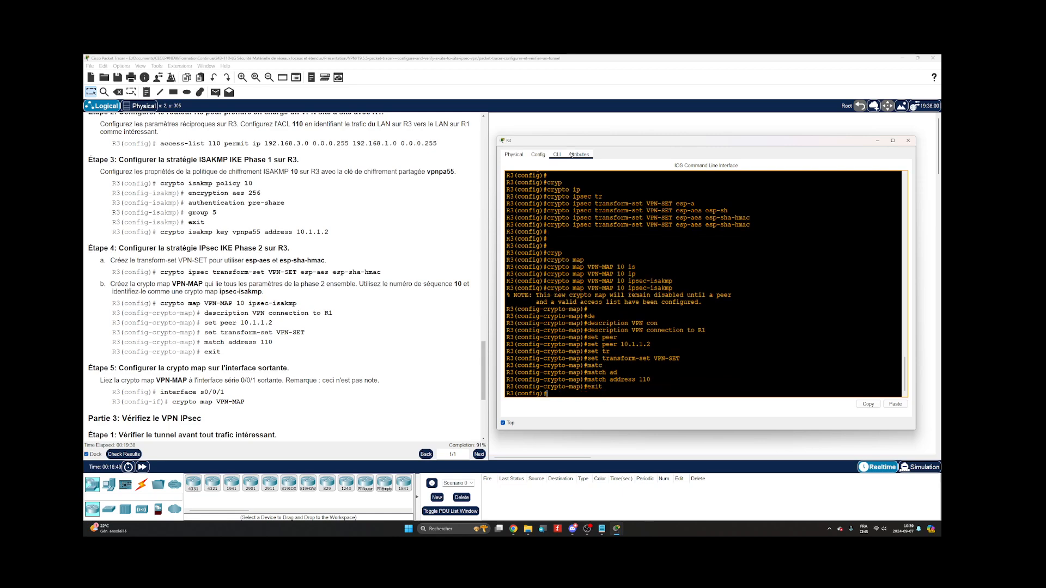
Step: Apply crypto map VPN-MAP to R3's outgoing serial interface s0/0/1
text(in)
key(Tab)
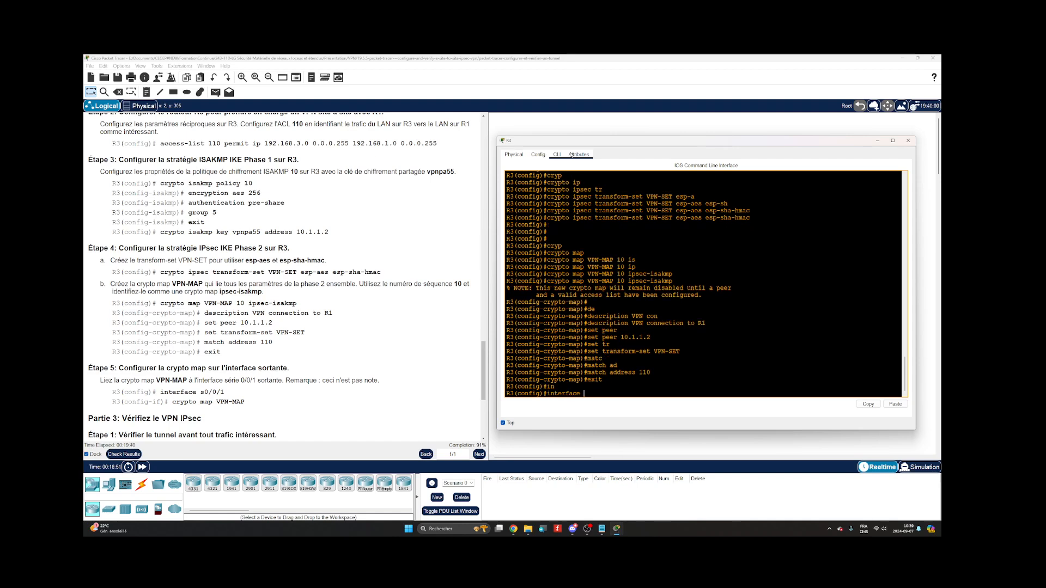
text(s0/0)
key(BackSpace)
text(1)
key(Return)
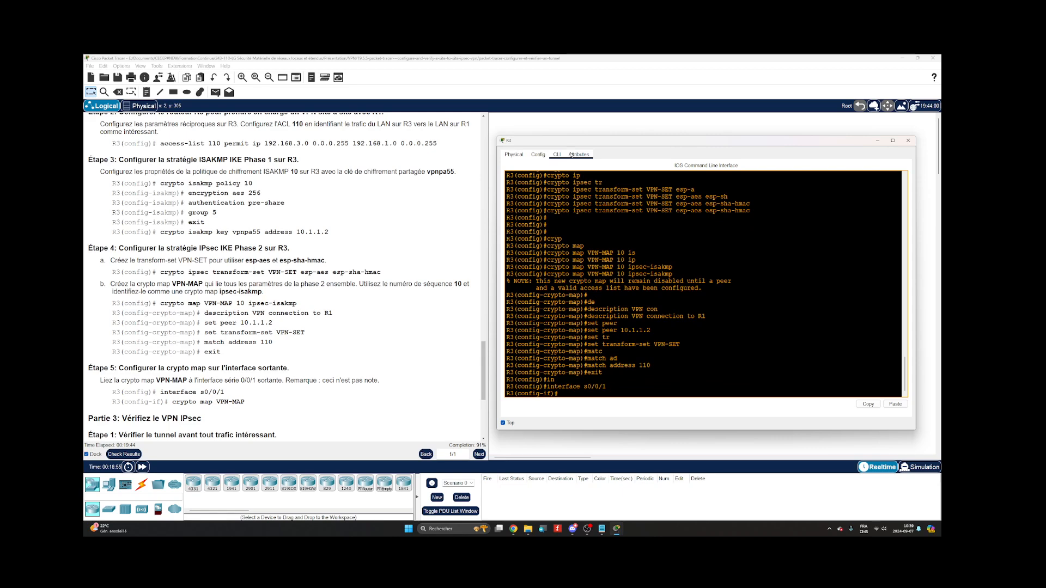
text(cryp)
key(Tab)
text(ma)
key(Tab)
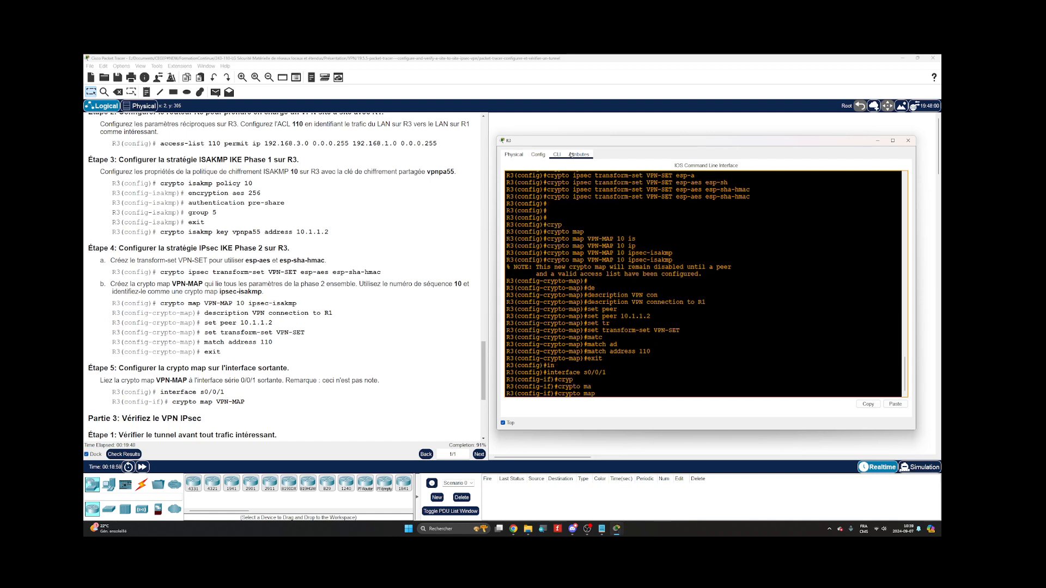
text(VPN-MAP)
key(Return)
key(Return)
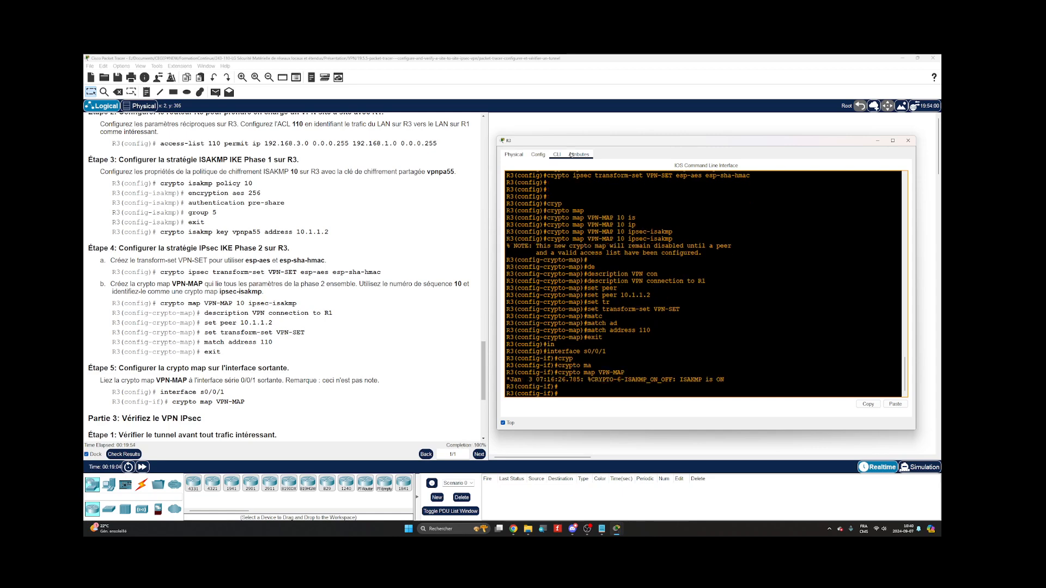
Step: Leave configuration mode on R3 and save the running configuration with wr
text(end)
key(Return)
key(Return)
key(Return)
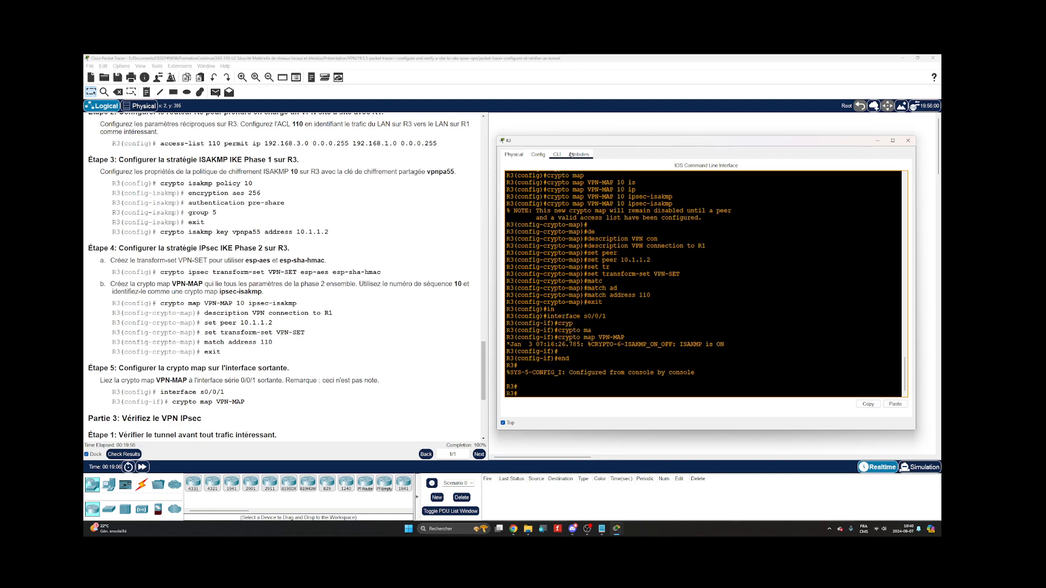
text(wr)
key(Return)
key(Return)
key(Return)
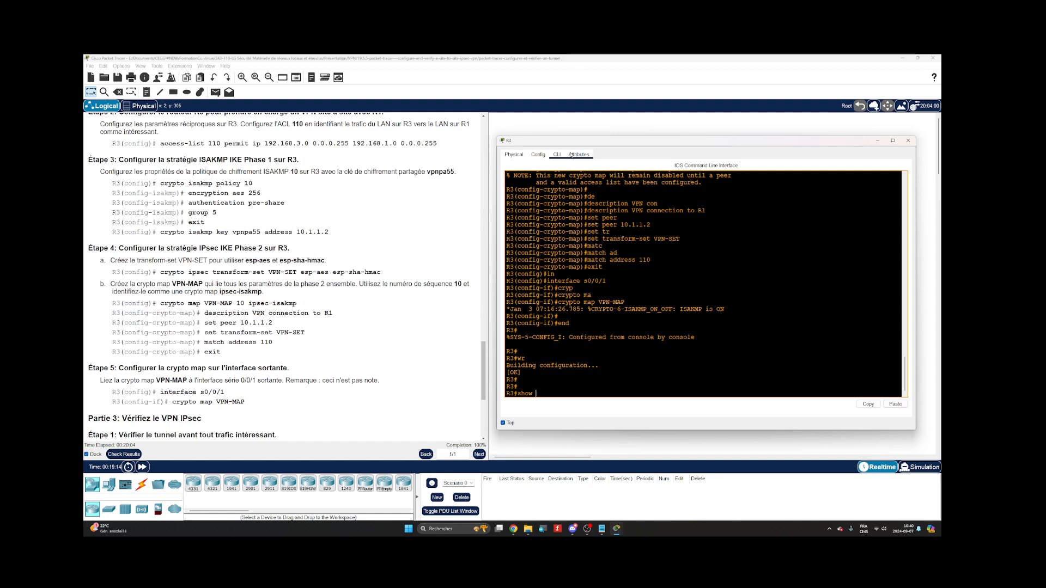
Step: Look up the available show crypto options on R3 and display its IPsec security associations with show crypto ipsec sa
text(show cryp)
key(Tab)
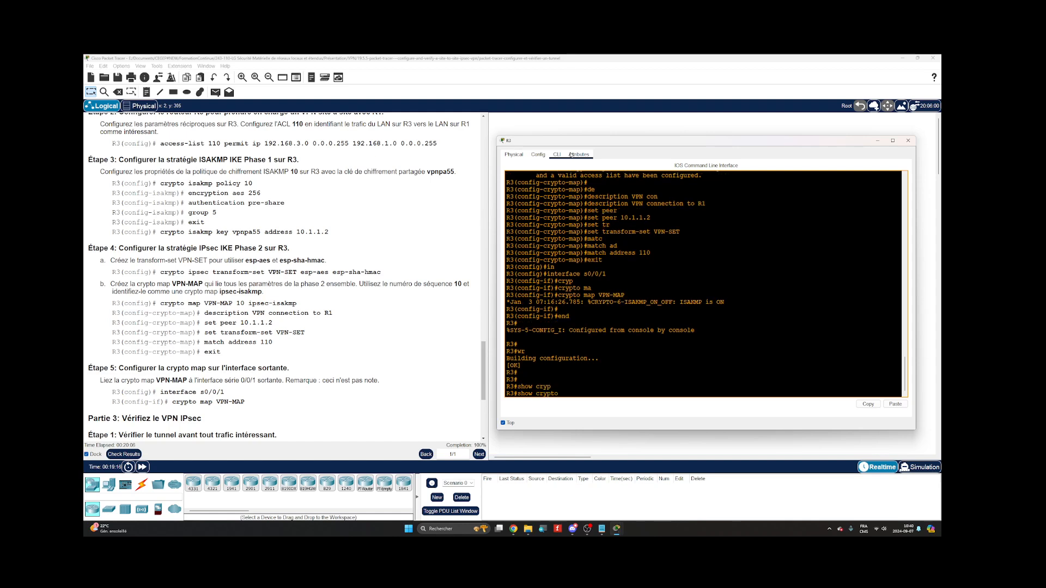
text(?)
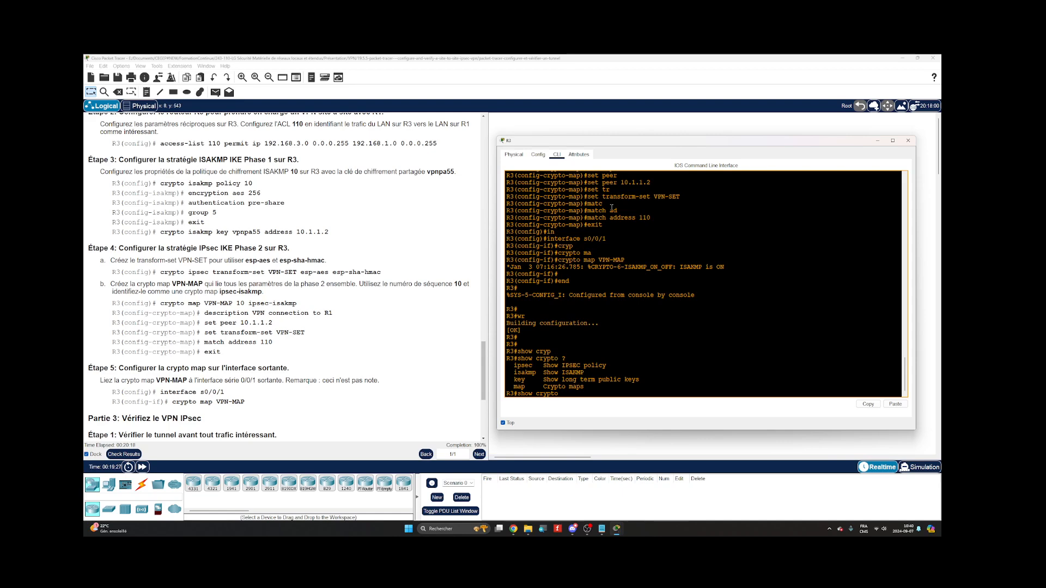
key(Tab)
key(Tab)
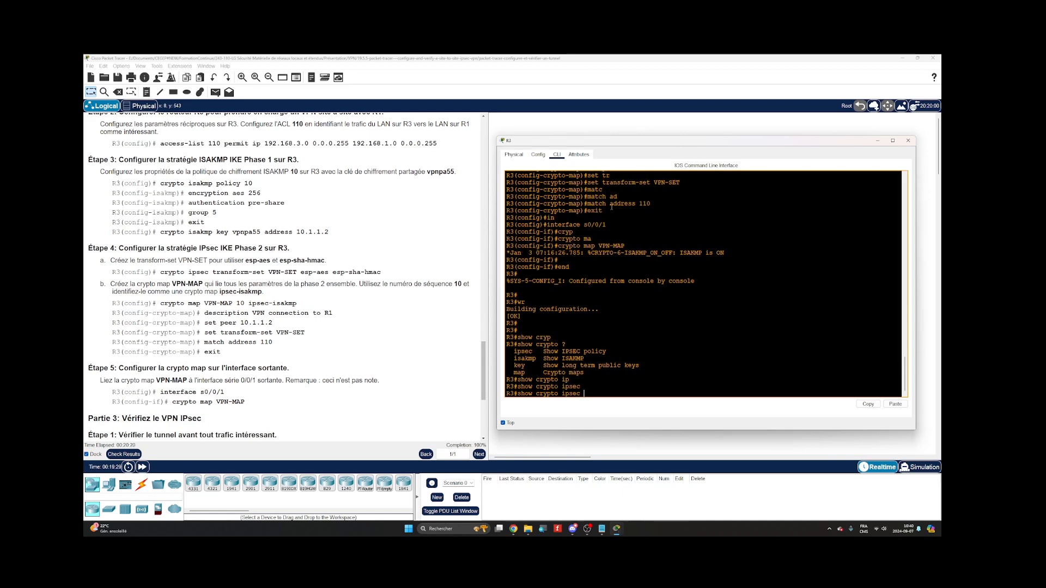
text(?)
text(s)
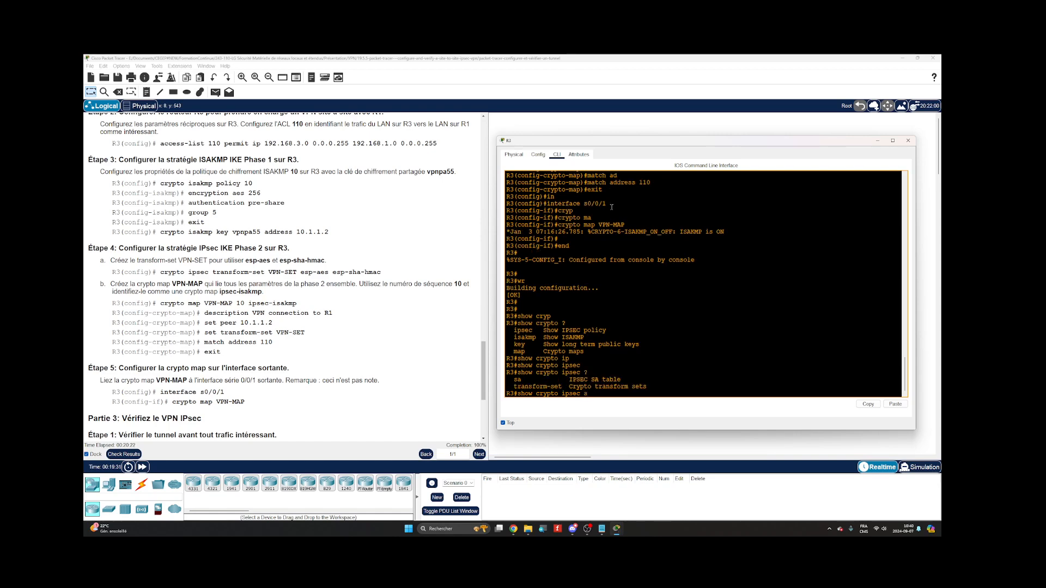
text(a)
key(Tab)
key(Return)
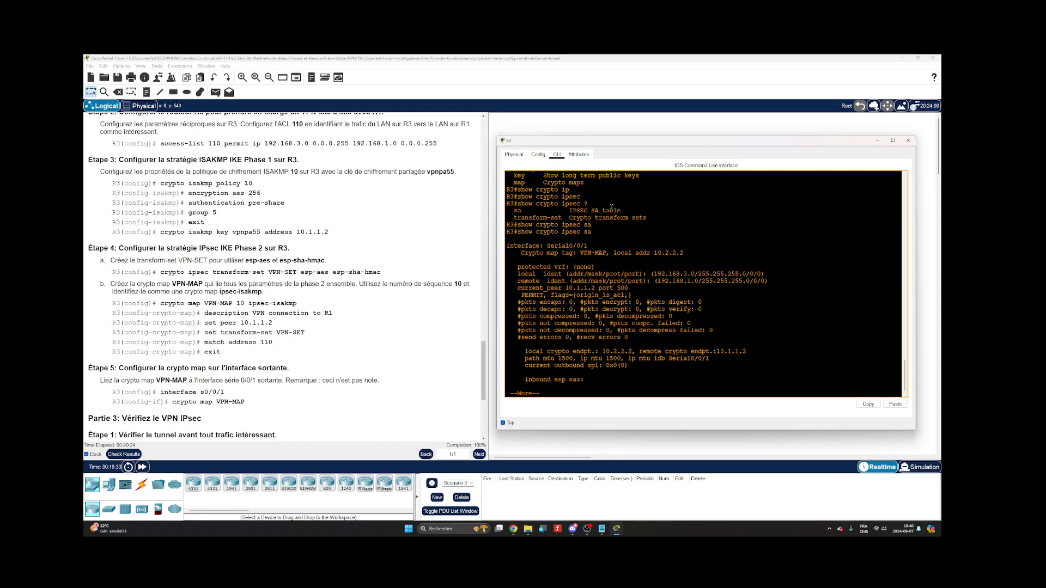
key(space)
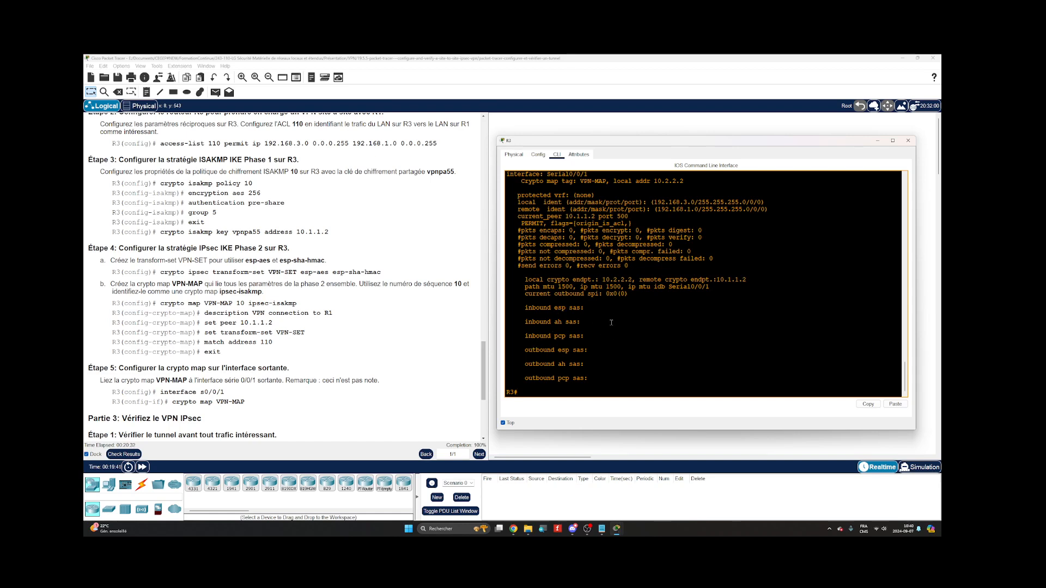
Step: Review the crypto map tag, protected networks, peer and packet counters in R3's IPsec security association output
scroll(612, 323, up, 1)
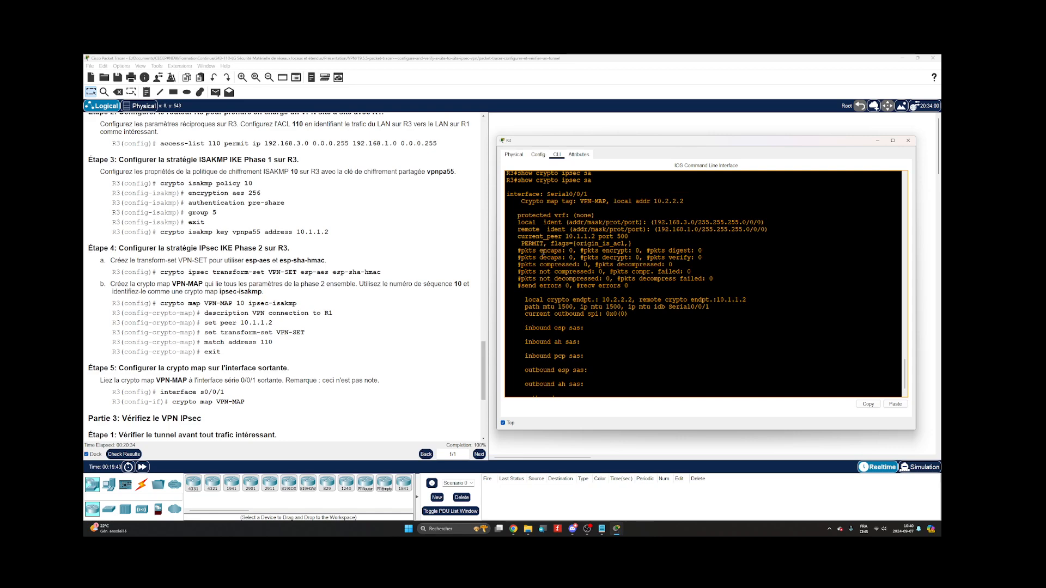
scroll(575, 260, up, 2)
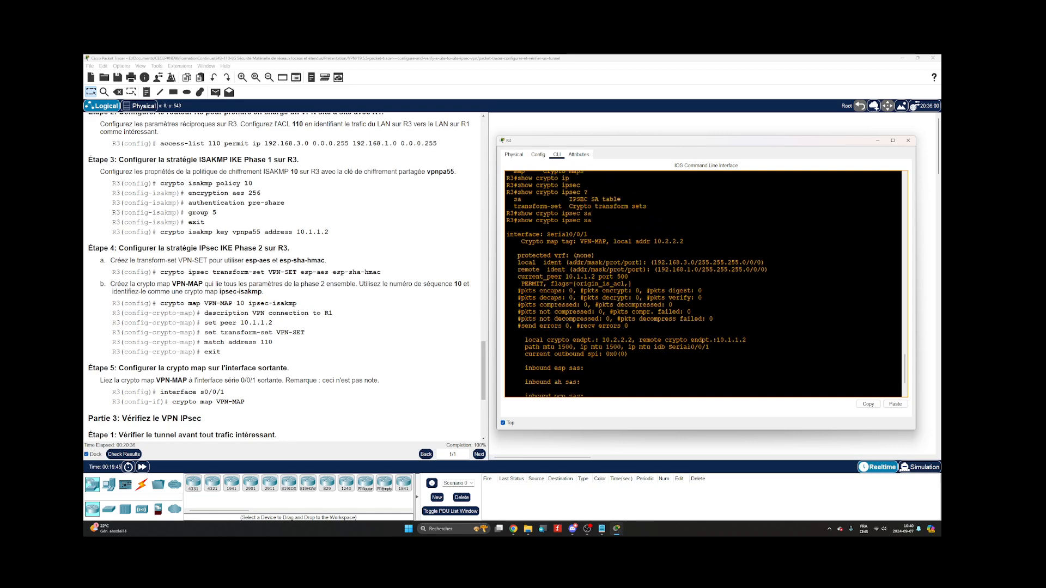
scroll(621, 264, up, 4)
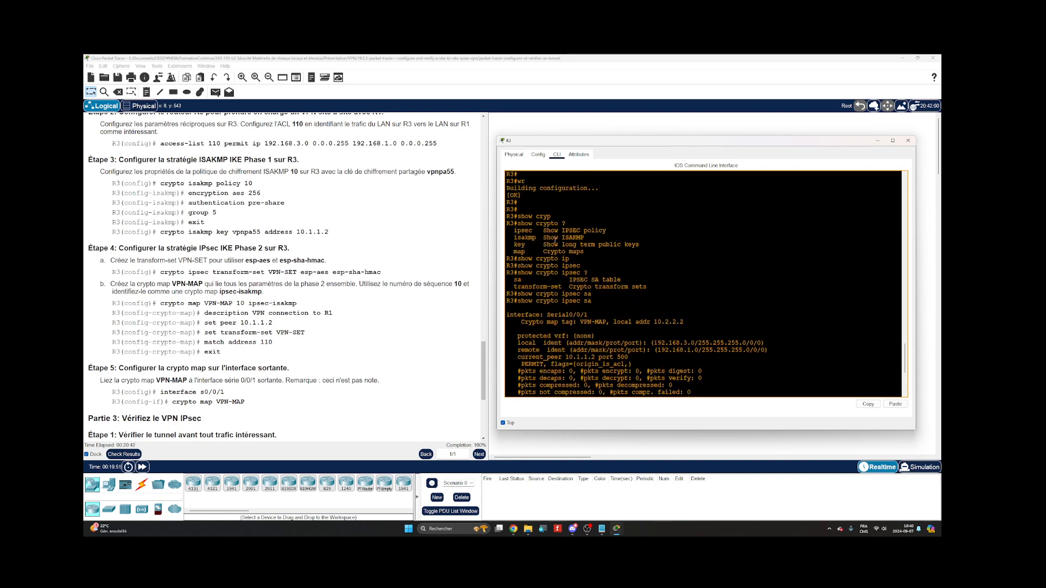
scroll(555, 240, down, 1)
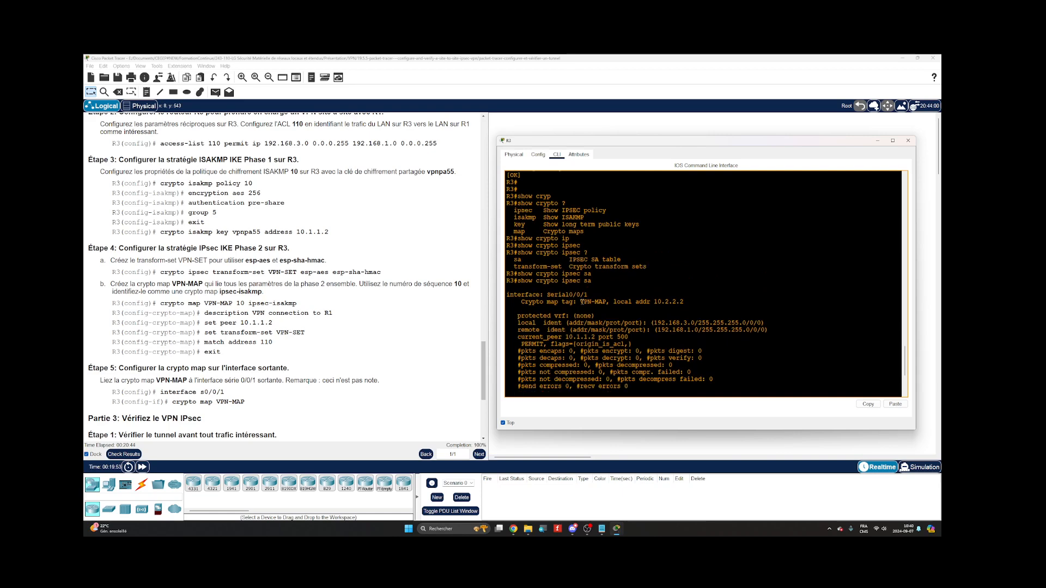
scroll(610, 298, down, 1)
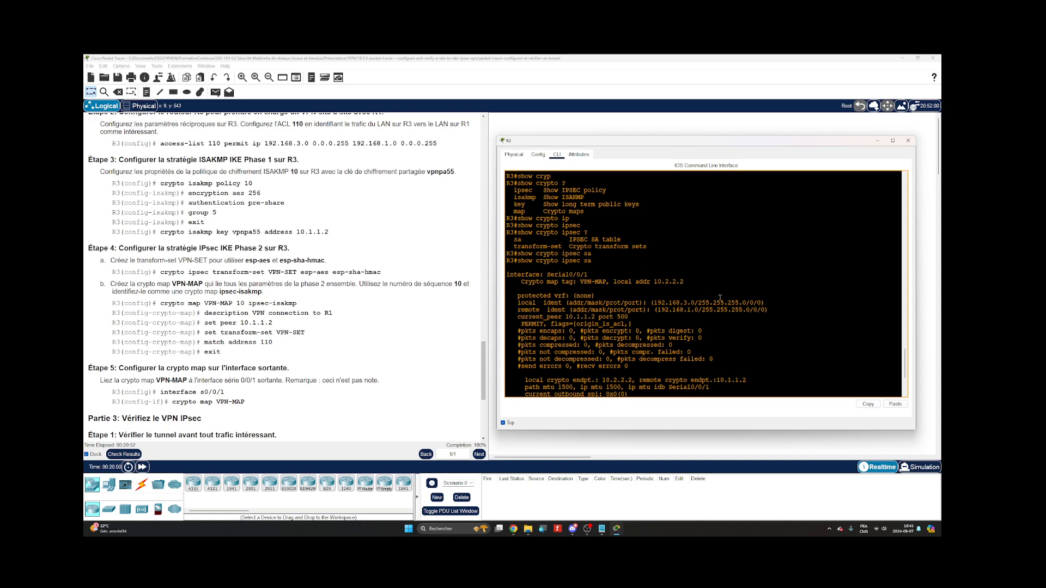
scroll(744, 304, down, 5)
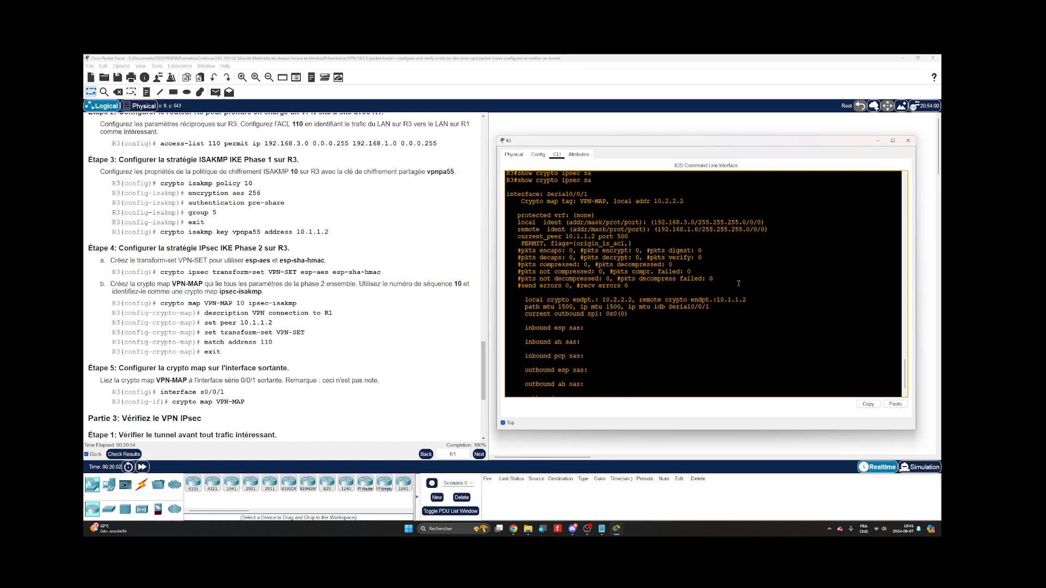
Step: Display the transform sets configured on R3 with show crypto ipsec transform-set
key(Return)
key(Return)
key(Up)
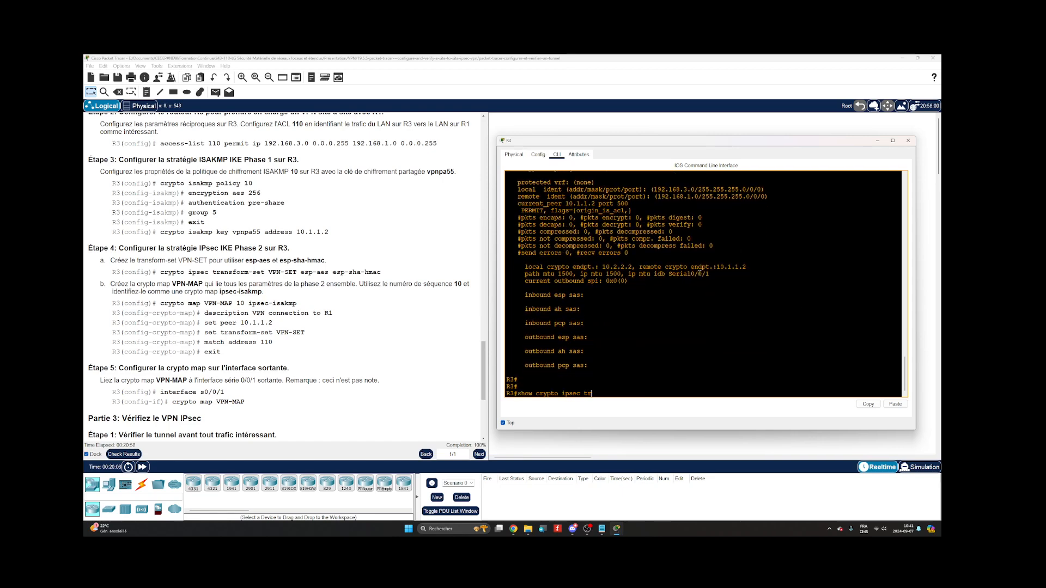
text(tr)
key(Tab)
key(Return)
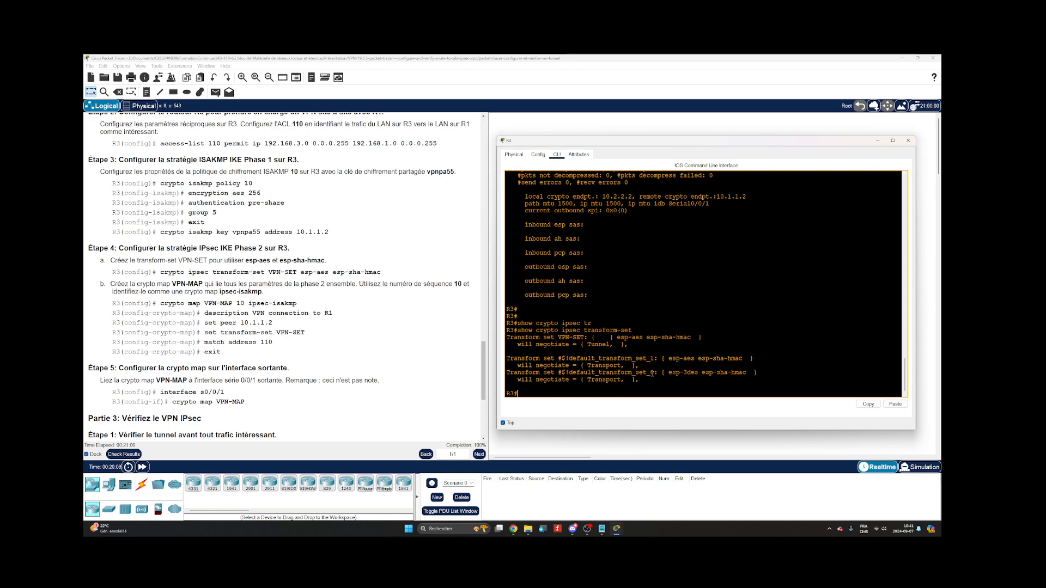
Step: Display the IKE policy on R3 with show crypto isakmp policy
key(Return)
key(Return)
key(Up)
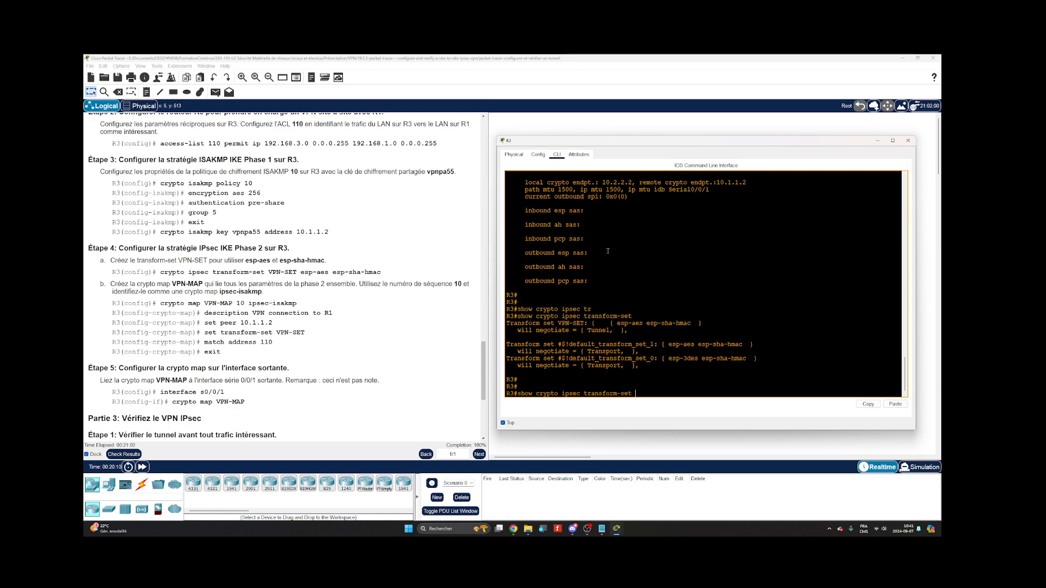
key(BackSpace)
key(BackSpace)
key(BackSpace)
key(BackSpace)
key(BackSpace)
key(BackSpace)
key(BackSpace)
key(BackSpace)
key(BackSpace)
key(BackSpace)
key(BackSpace)
key(BackSpace)
key(BackSpace)
key(BackSpace)
key(BackSpace)
key(BackSpace)
text(a)
key(Tab)
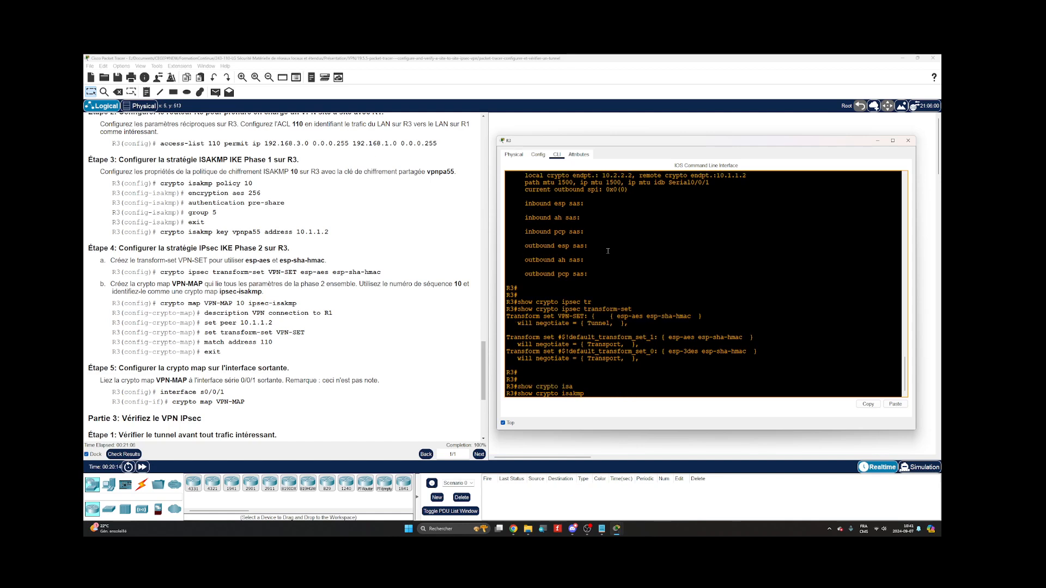
text(?)
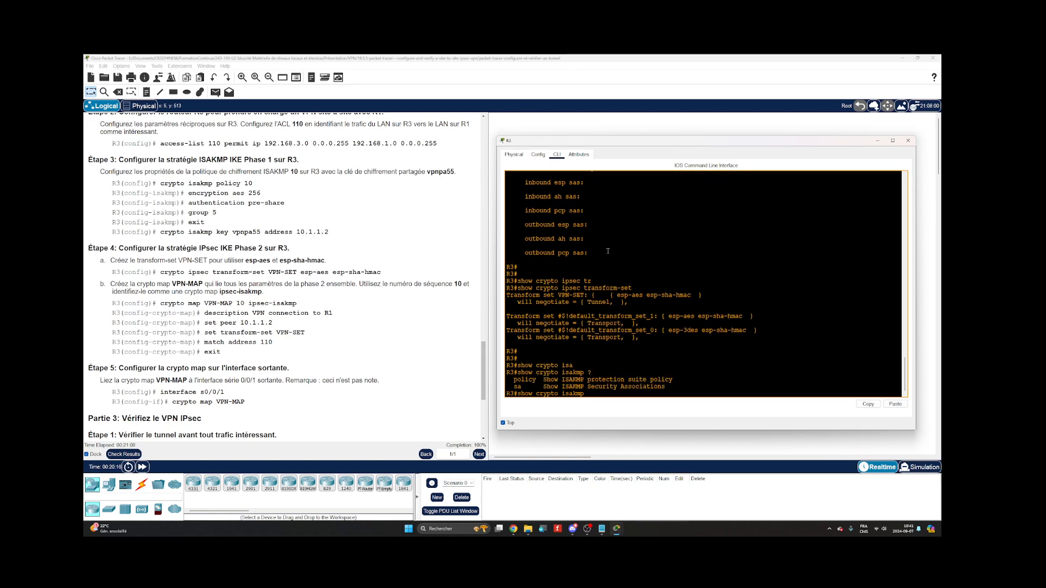
text(po)
key(Tab)
key(Return)
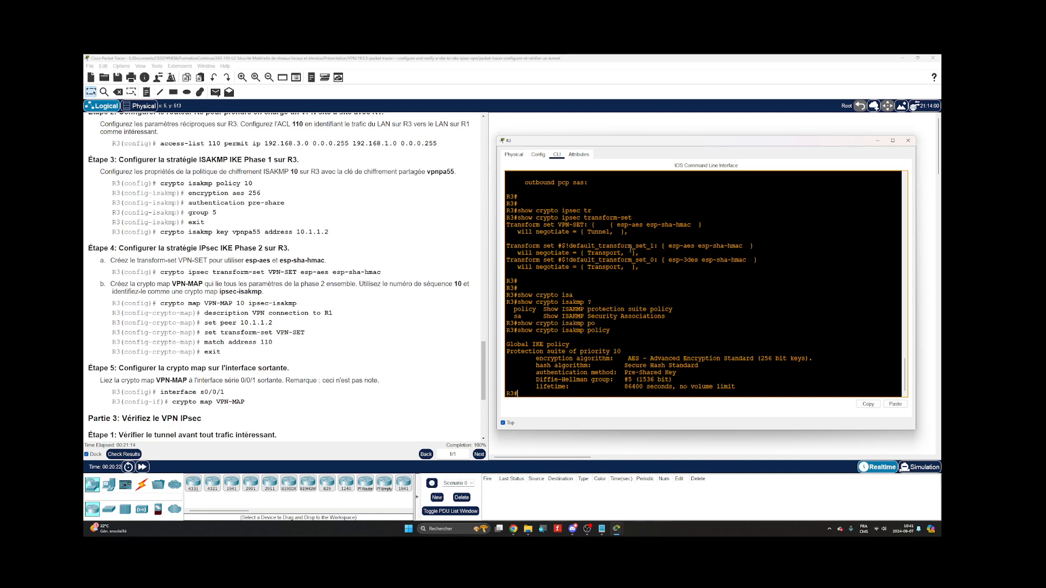
Step: Display the ISAKMP security associations on R3 with show crypto isakmp sa
key(Up)
key(BackSpace)
key(BackSpace)
key(BackSpace)
key(Return)
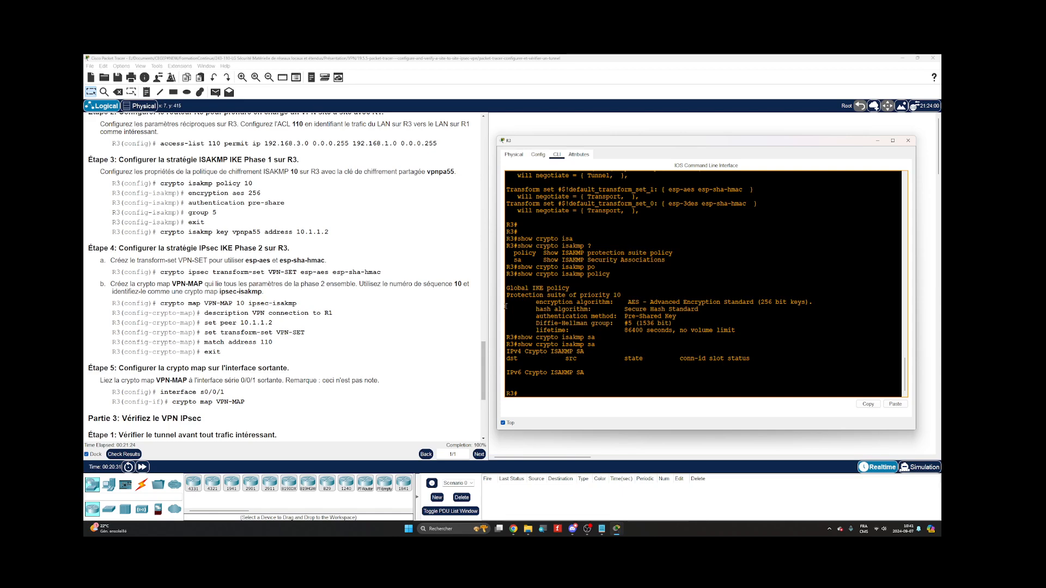
scroll(189, 327, down, 10)
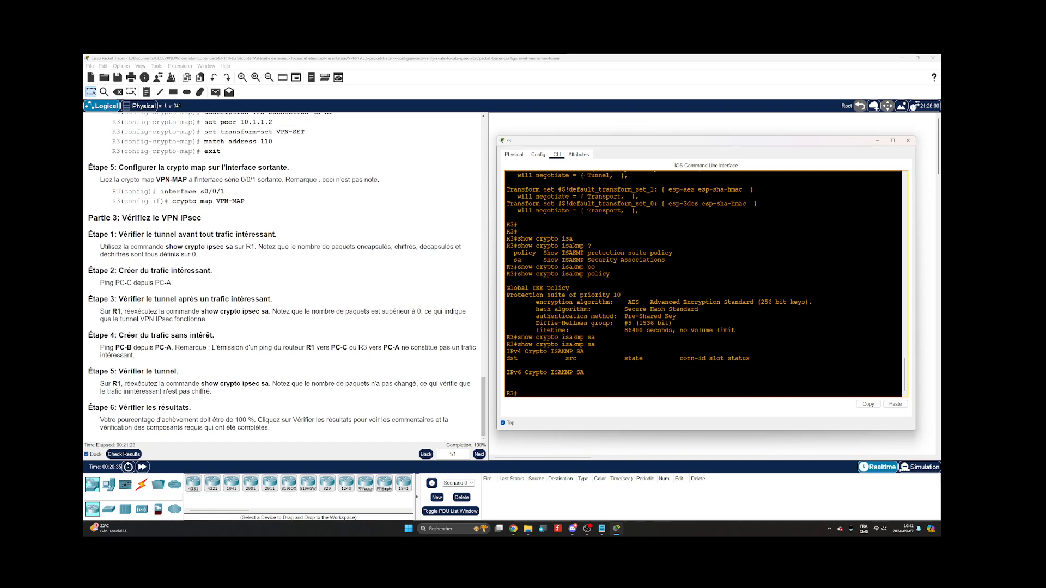
Step: Open PC-A's device window, keep it on top, widen it and place it beside R3's command line
drag(609, 144, 214, 100)
click(559, 252)
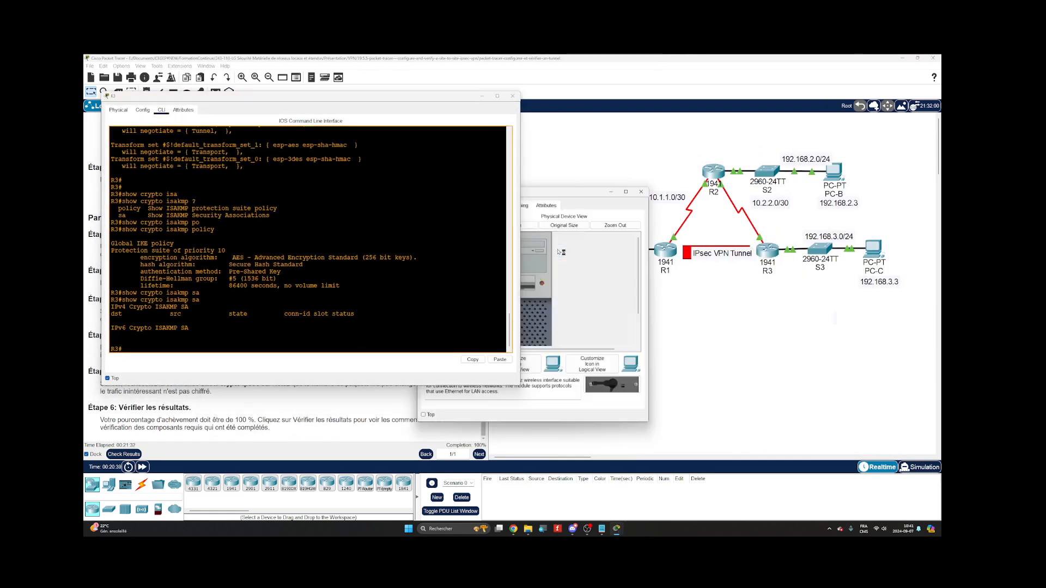
drag(531, 190, 696, 191)
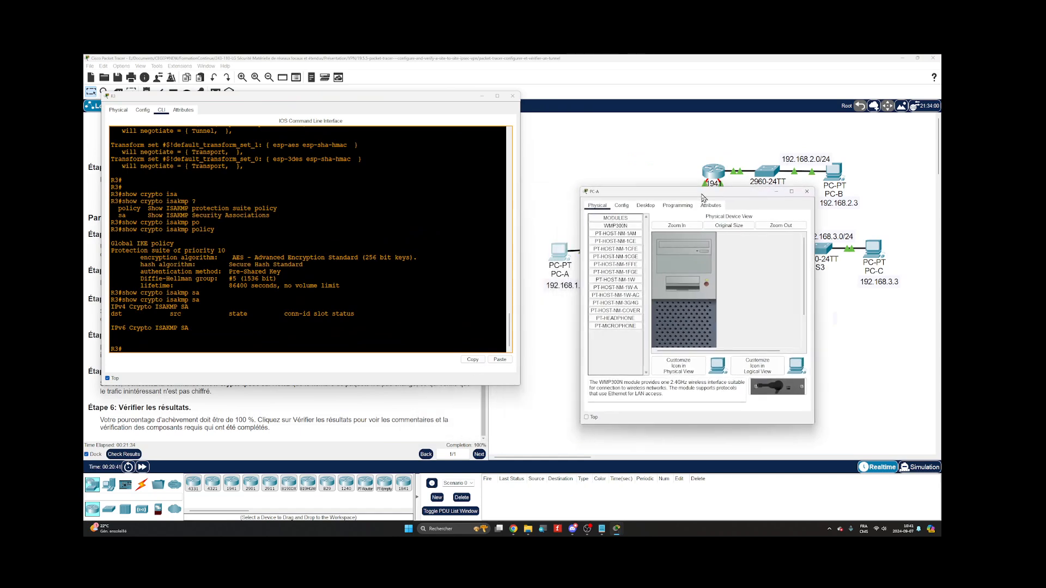
click(587, 417)
drag(814, 303, 887, 303)
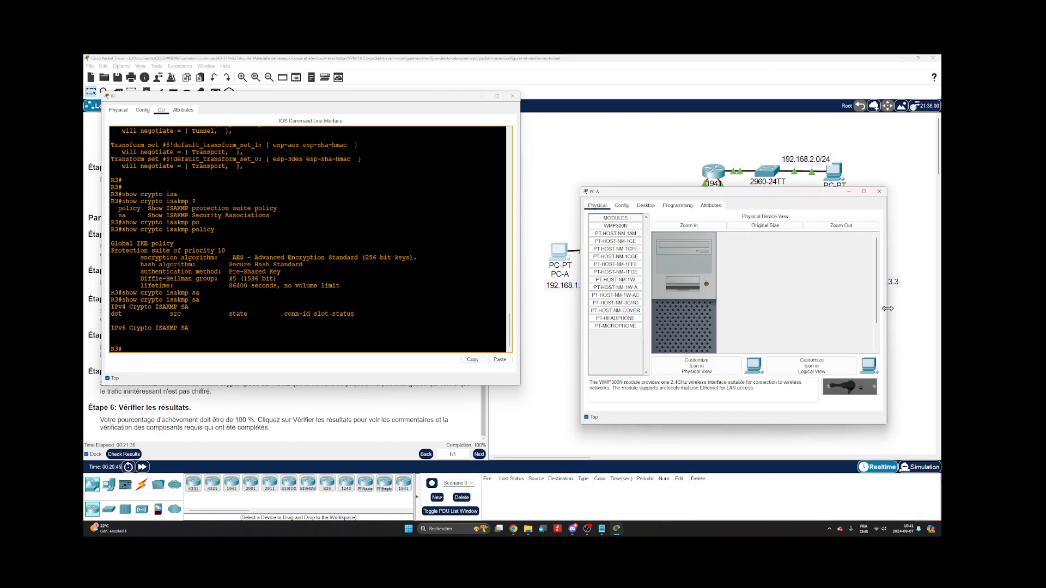
drag(763, 189, 756, 210)
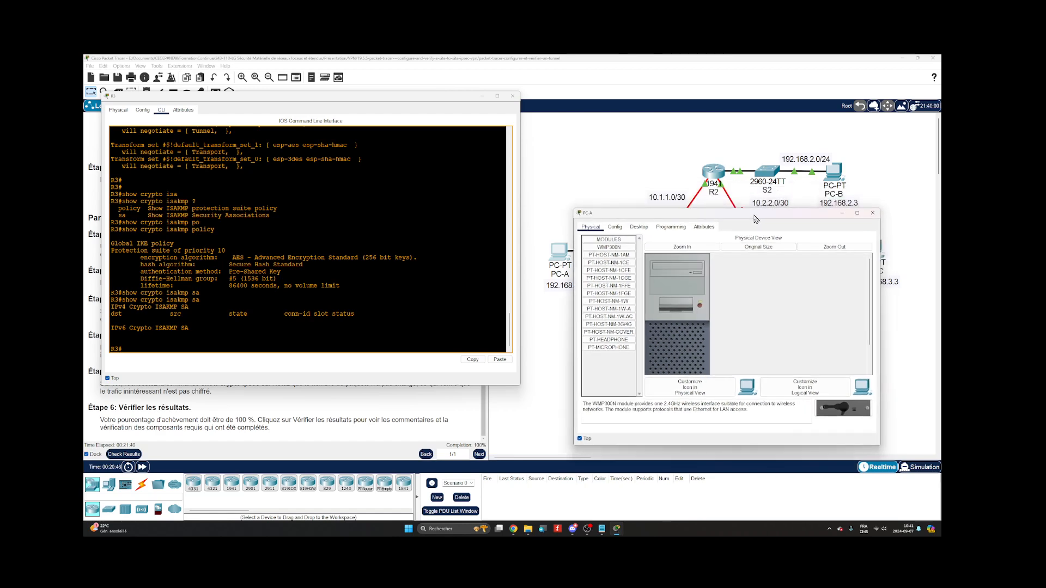
Step: Open PC-A's command prompt and ping PC-B at 192.168.2.3
click(673, 229)
click(639, 227)
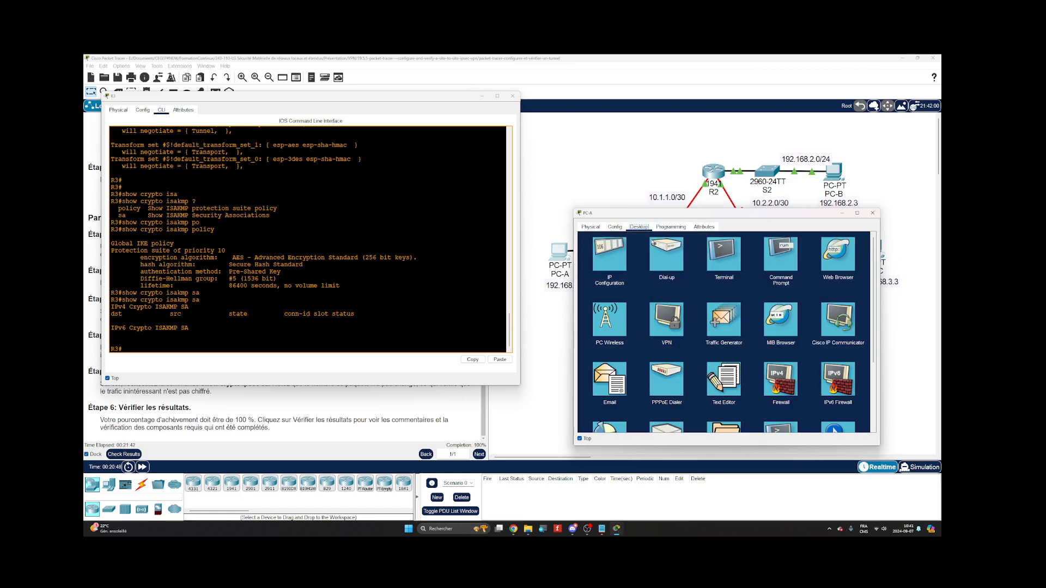
click(780, 258)
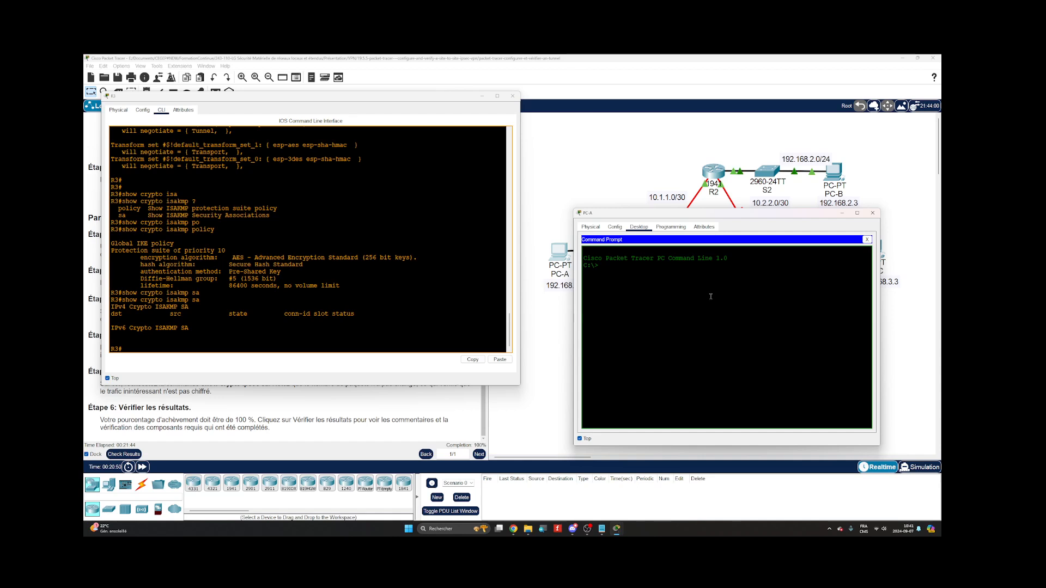
text(ping 192.168.2.3)
key(Return)
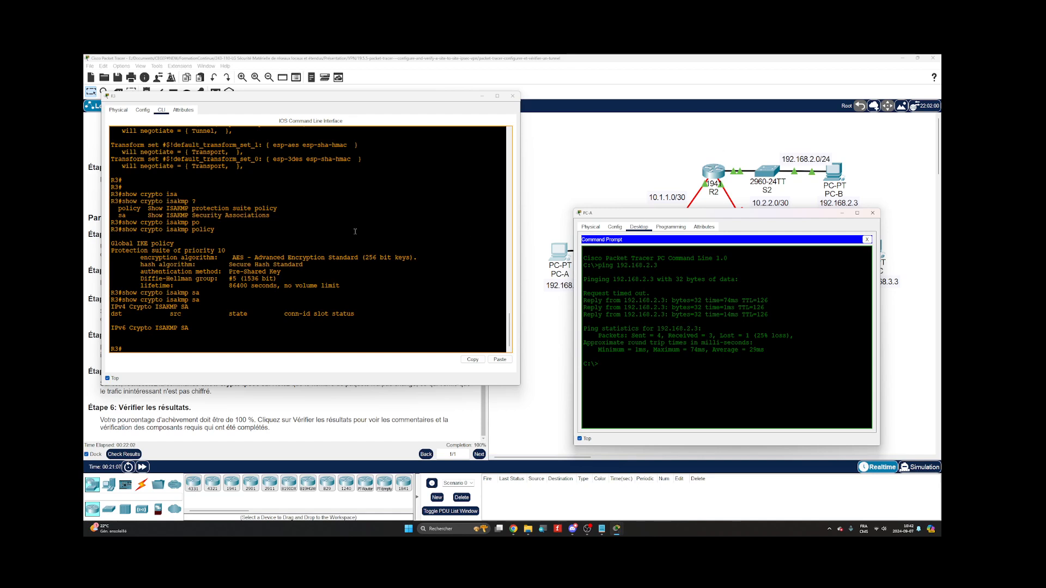
Step: Display R3's IPsec security associations with show crypto ipsec sa and page through to the end of the output
key(Return)
key(Return)
text(show crypto isakmp policy)
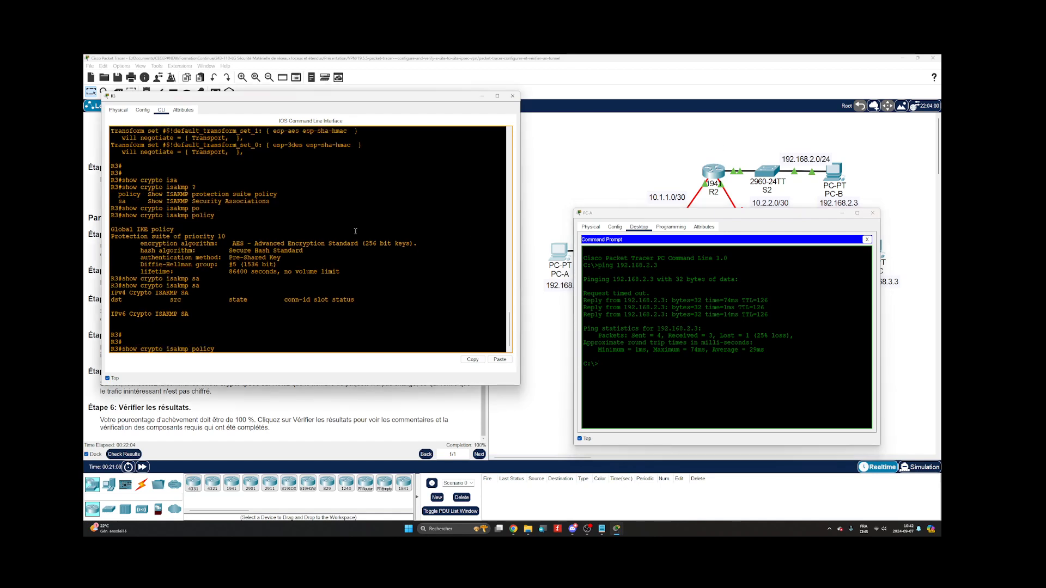
key(Up)
key(Up)
key(Up)
key(Up)
key(Return)
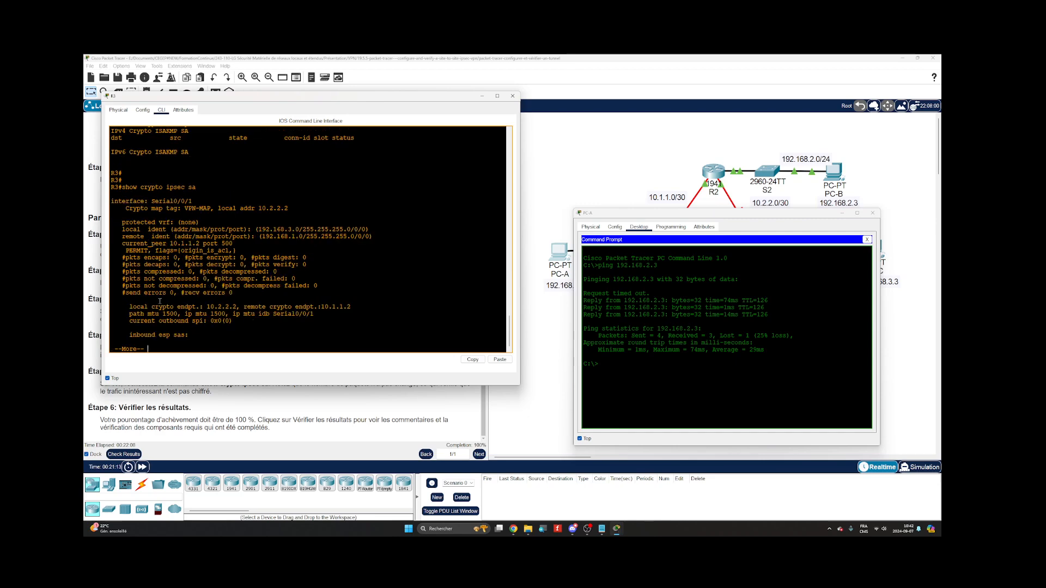
key(space)
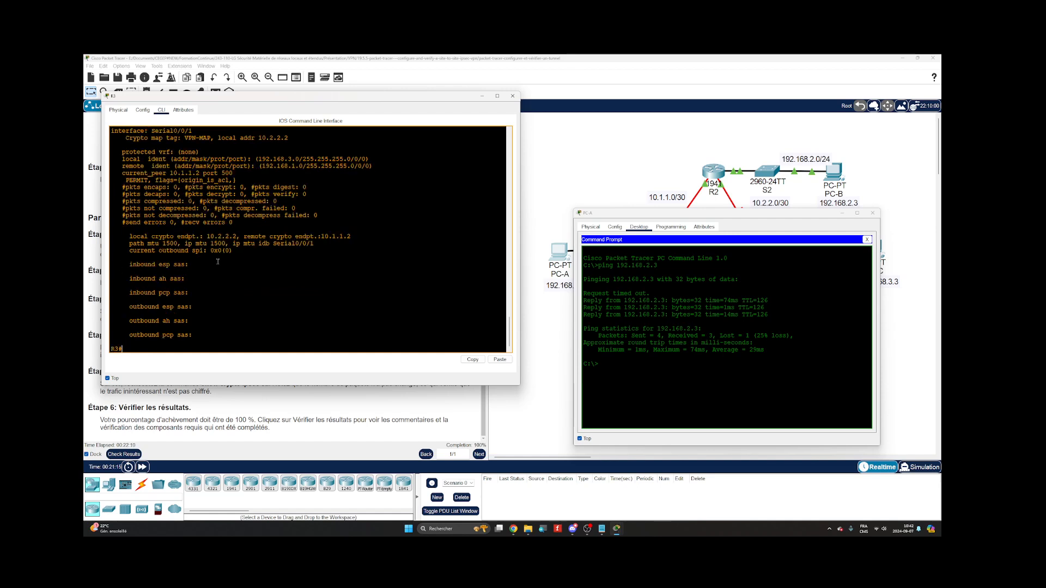
Step: Edit the recalled command on R3 to show crypto is sa and run it to display the ISAKMP security associations
key(Up)
key(Left)
key(Left)
key(Left)
key(BackSpace)
key(BackSpace)
key(BackSpace)
key(BackSpace)
text(s)
key(Return)
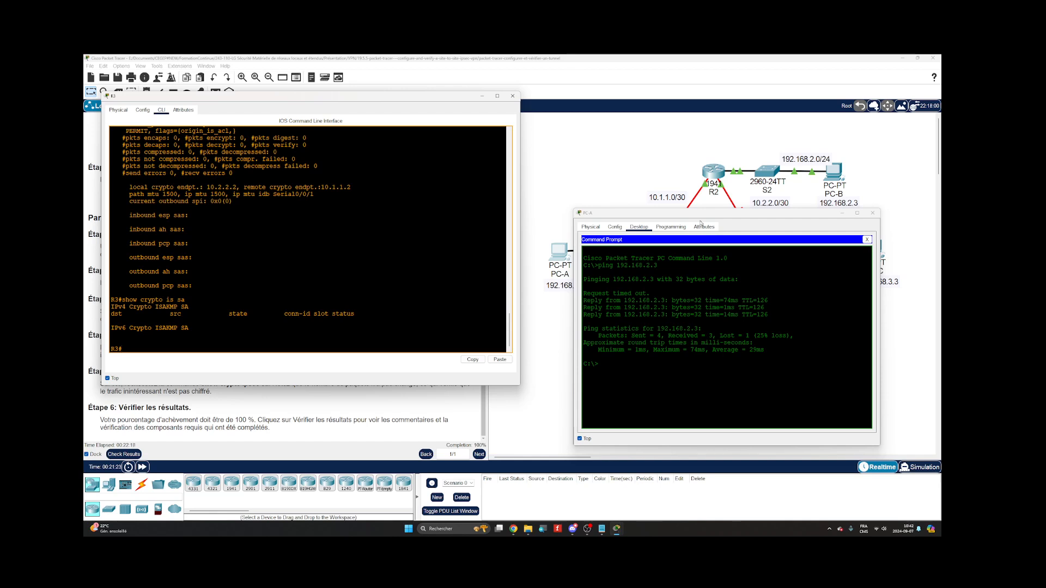
Step: Enlarge PC-A's window beside R3's command line and review the packet counters in R3's IPsec output
drag(696, 214, 685, 189)
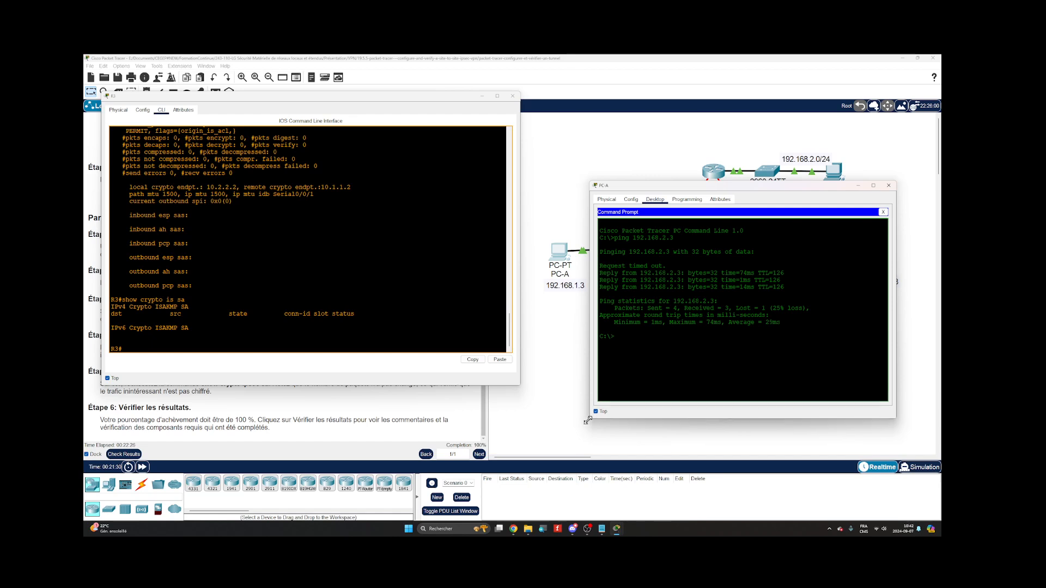
drag(590, 419, 549, 441)
drag(625, 192, 635, 186)
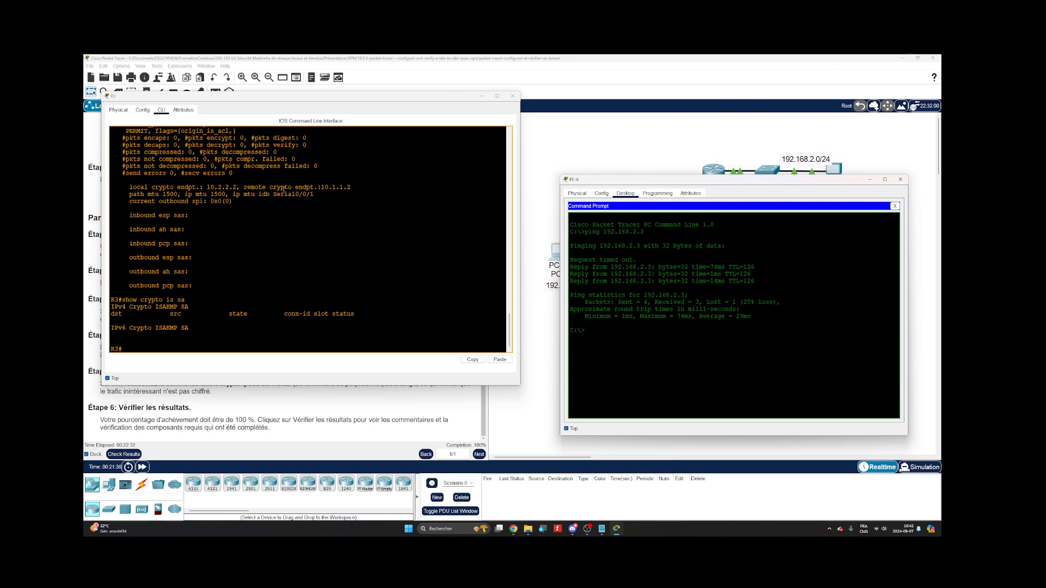
scroll(283, 190, up, 6)
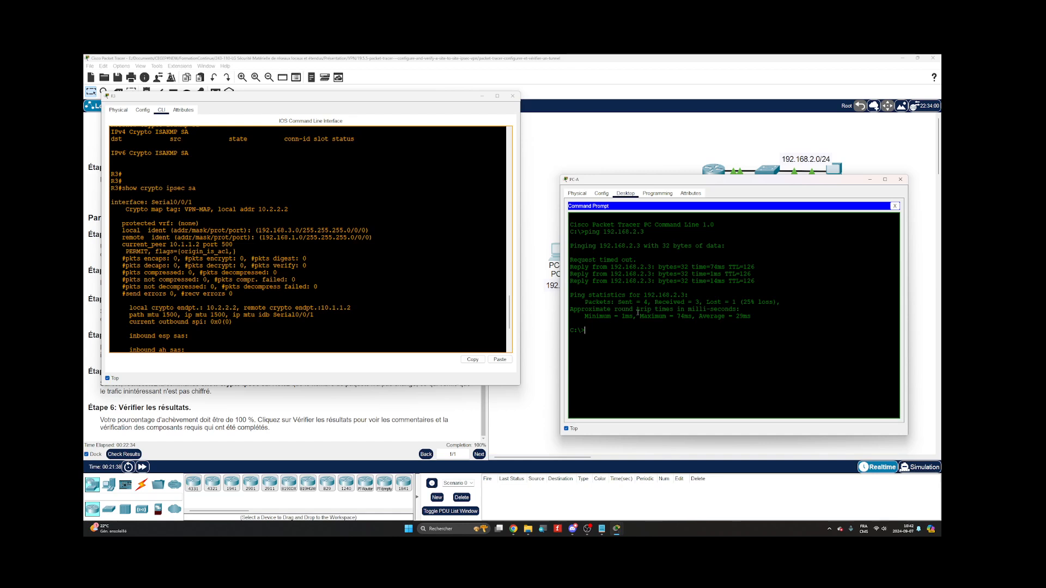
Step: Prepare a ping to PC-C at 192.168.3.3 in PC-A's command prompt, checking the address against the topology
key(Up)
key(Left)
key(Left)
key(BackSpace)
text(3)
drag(670, 183, 458, 176)
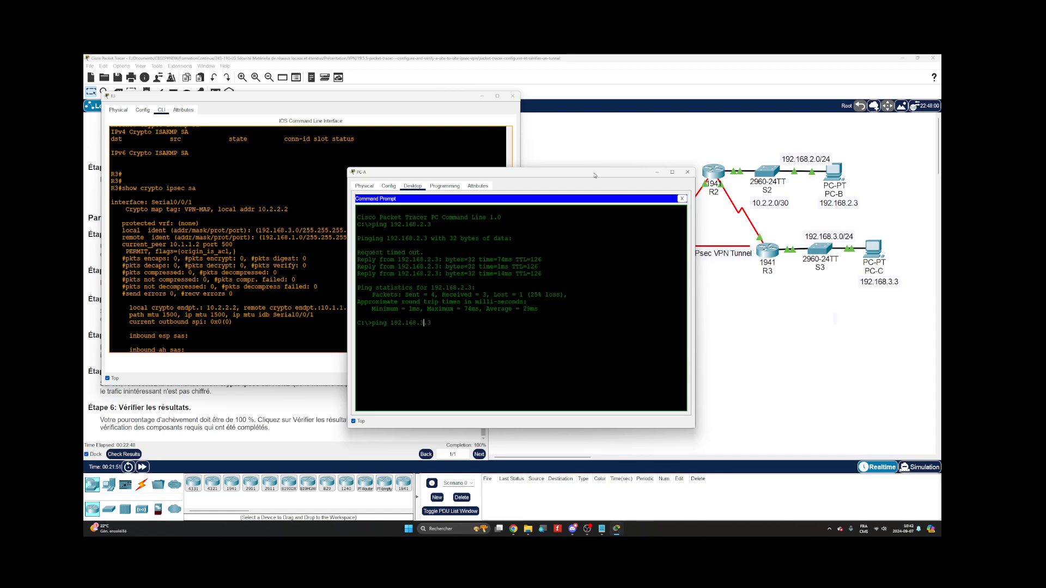
drag(597, 174, 789, 180)
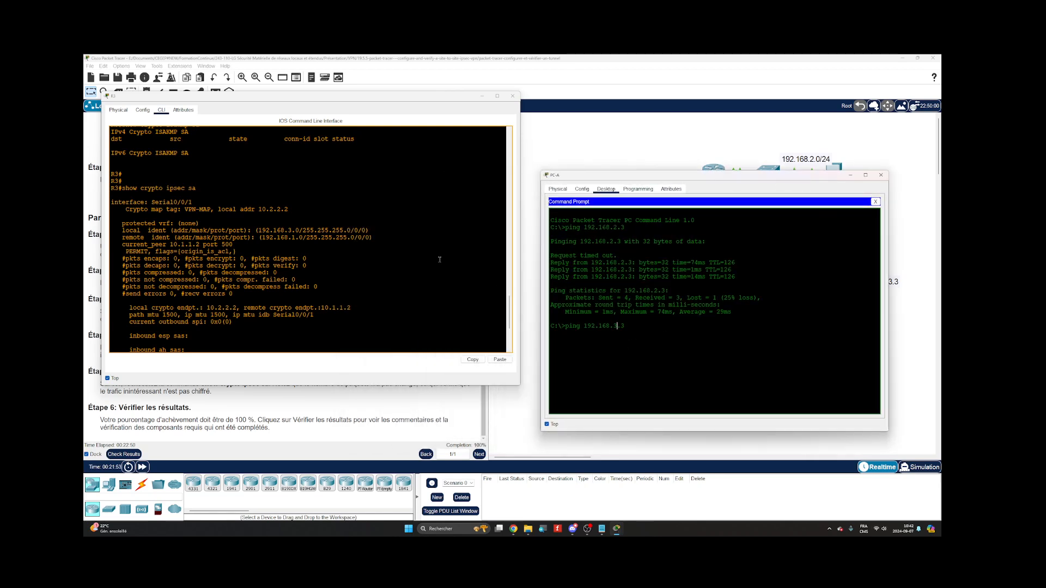
Step: Display the access lists on R3 with show access-lists
click(311, 251)
key(Return)
key(Return)
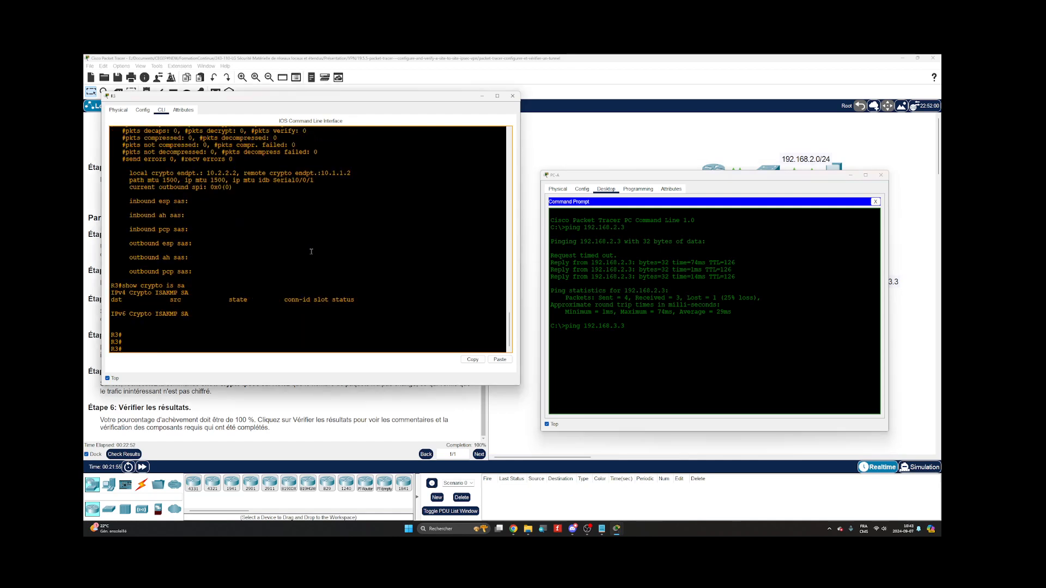
text(show acc)
key(Tab)
key(Return)
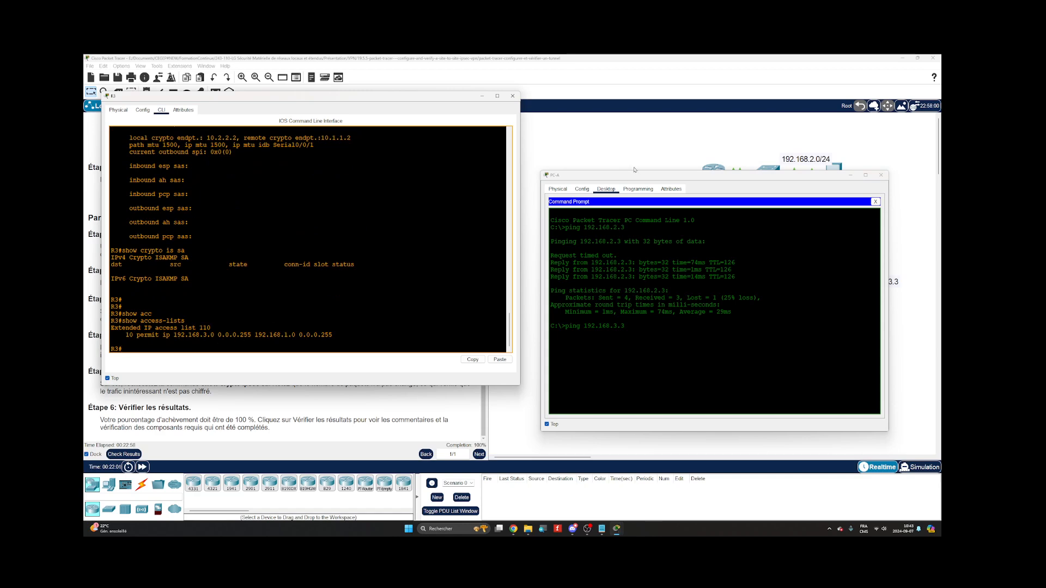
Step: Start a continuous ping from PC-A to PC-C with ping -t 192.168.3.3
drag(636, 176, 638, 148)
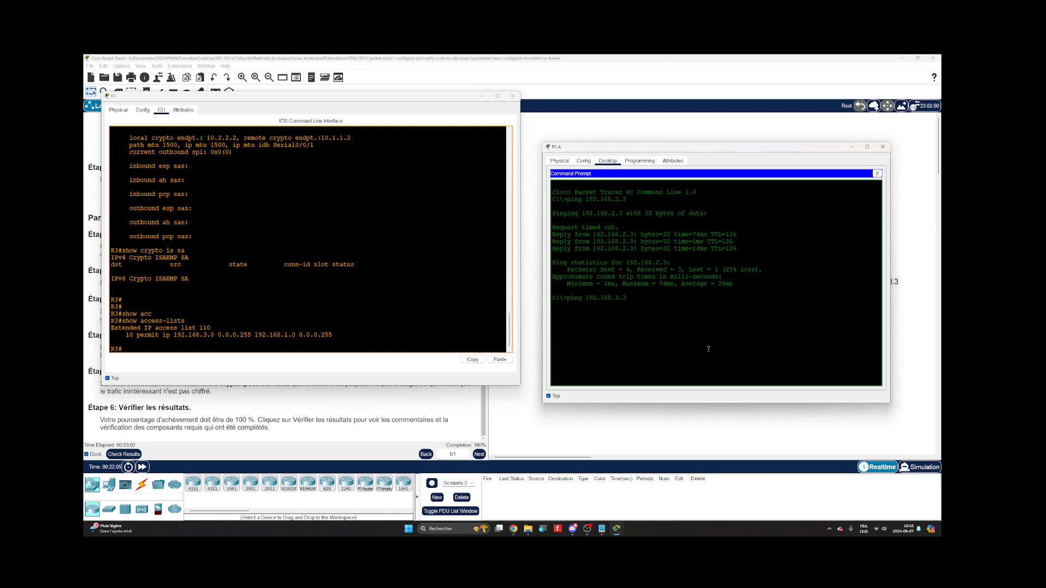
text(-t)
key(Return)
Step: Run show crypto isakmp sa on R3 while the continuous ping is running
click(413, 343)
key(Return)
key(Return)
key(Return)
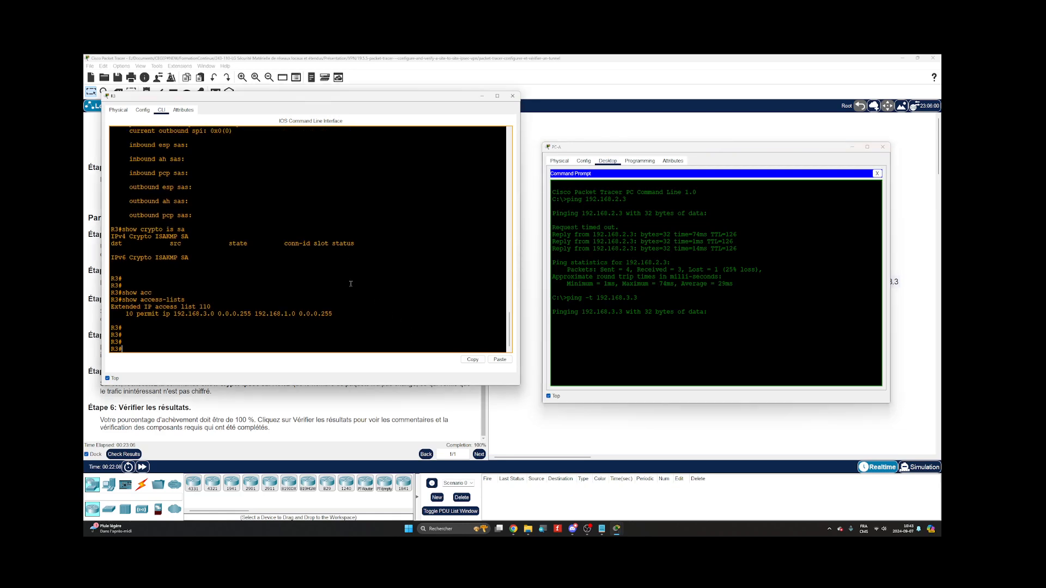
key(Up)
key(Up)
key(Up)
key(Up)
key(Return)
key(Return)
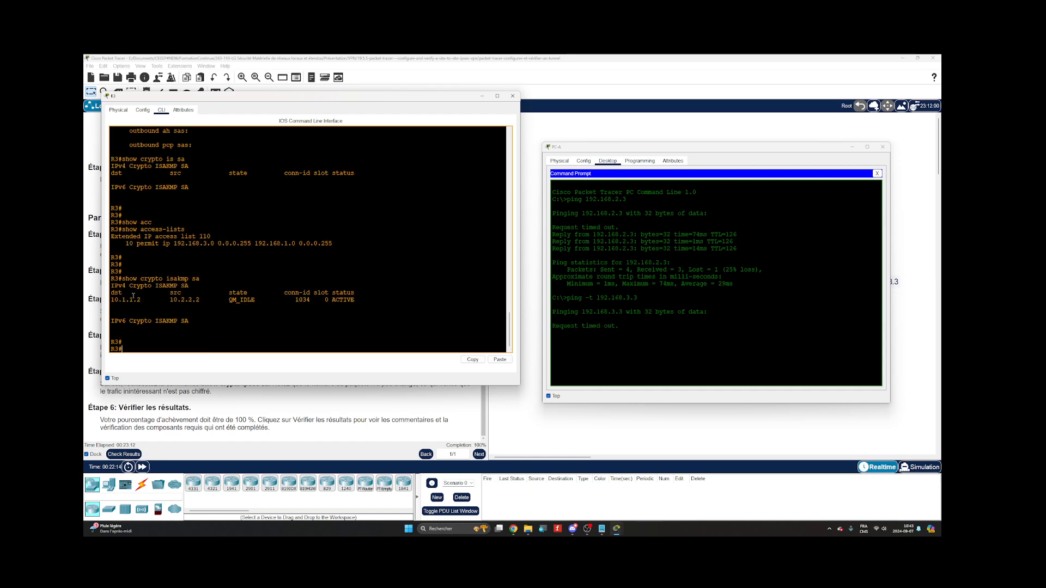
Step: Repeat show crypto isakmp sa twice on R3 to recheck the security association's peers and state
key(Up)
key(Up)
key(Down)
key(Return)
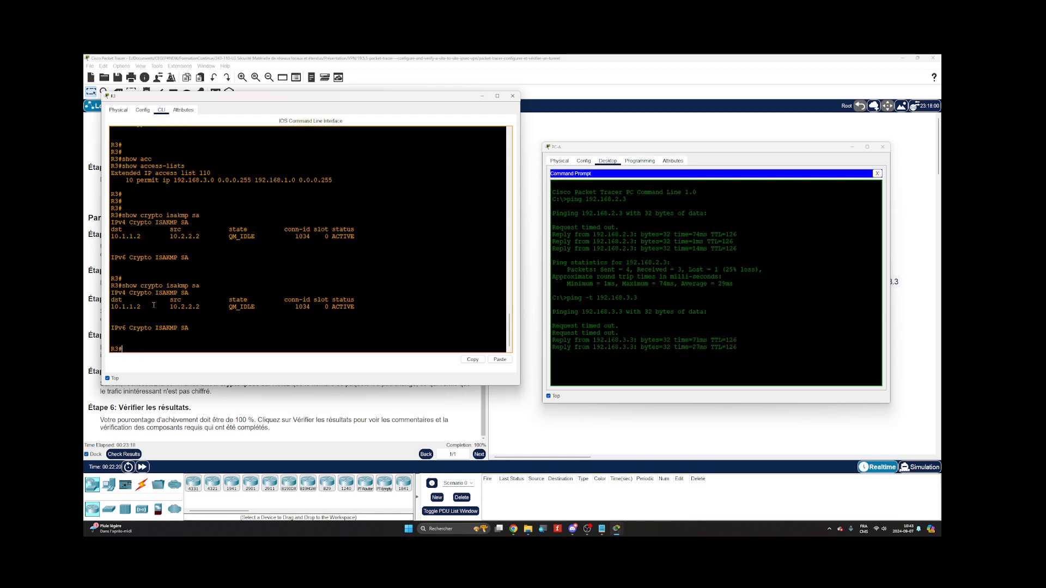
key(Up)
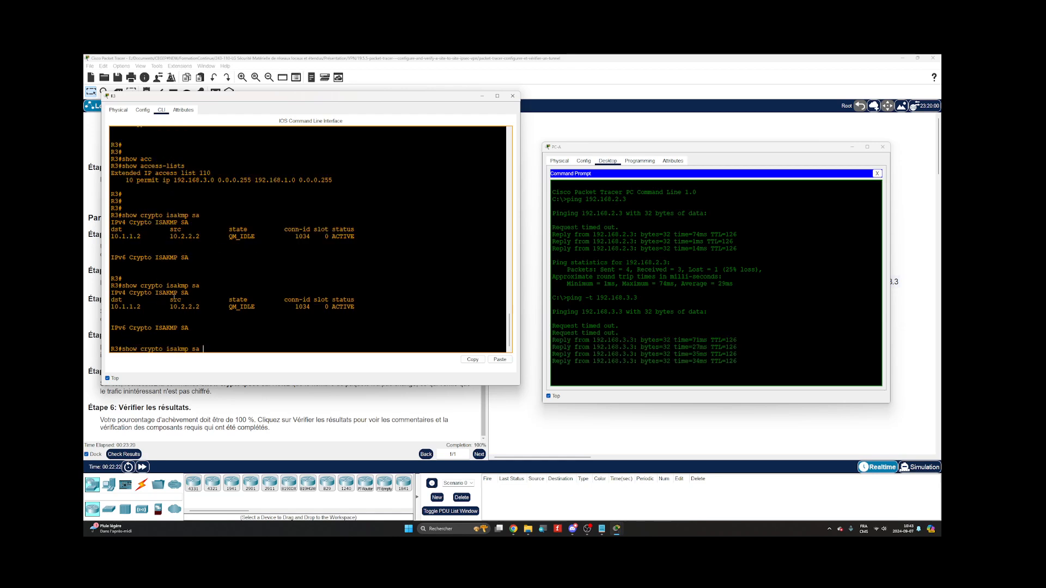
key(Return)
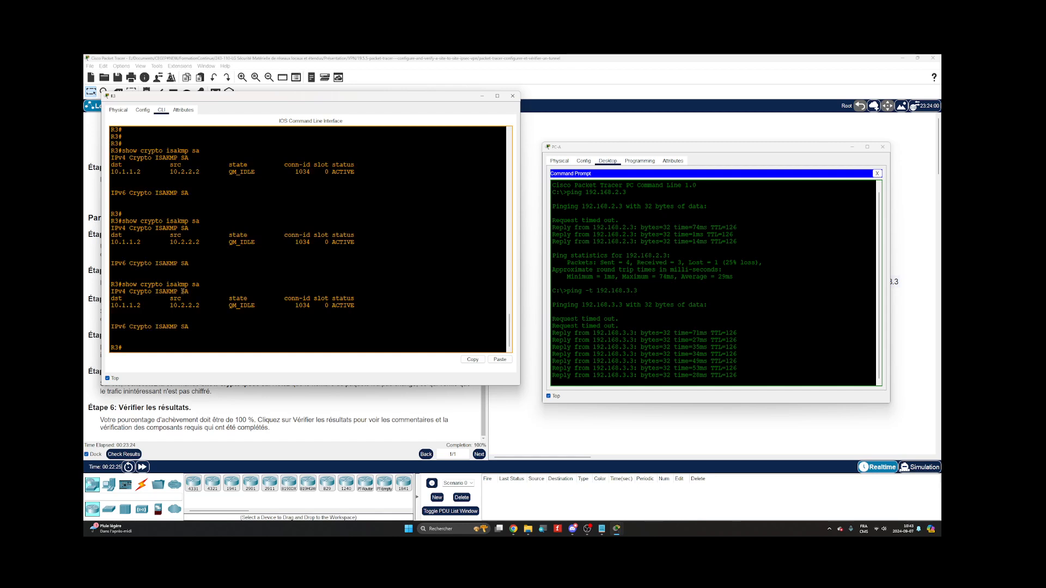
Step: Run show crypto ipsec sa on R3 and examine the packet counters and the inbound and outbound ESP associations
key(Up)
key(Up)
key(Up)
key(Up)
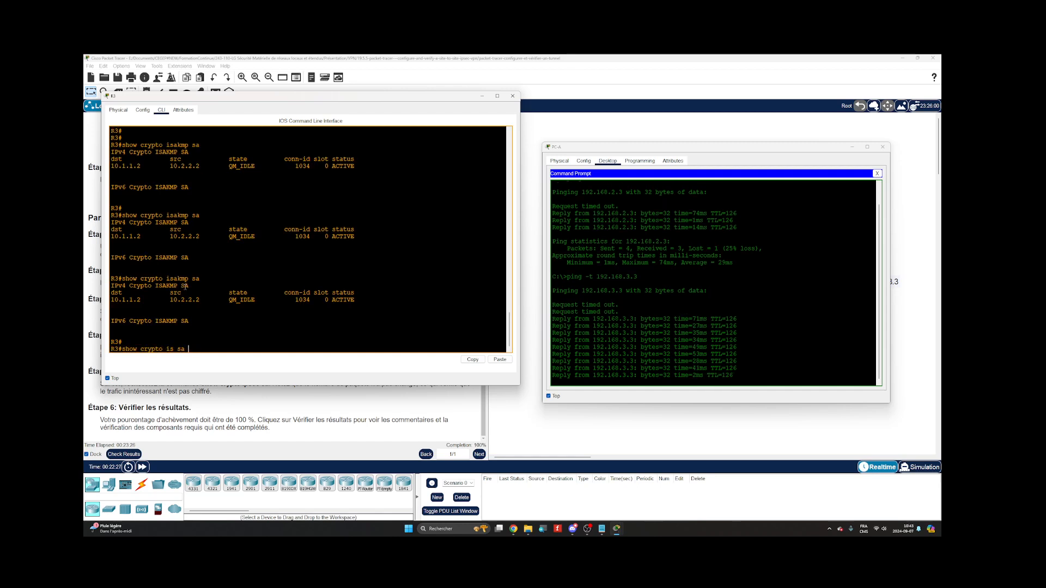
key(Return)
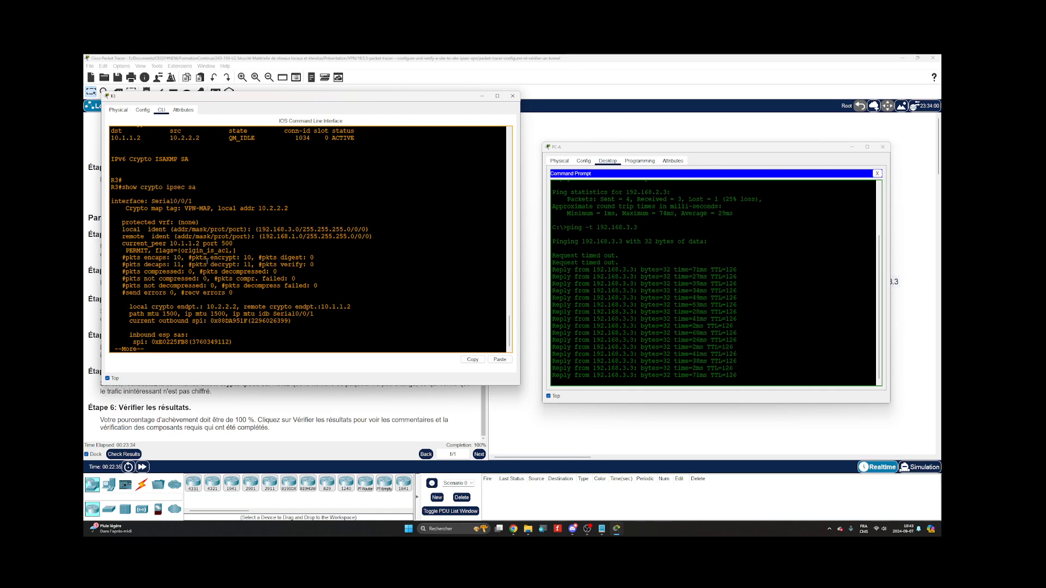
key(space)
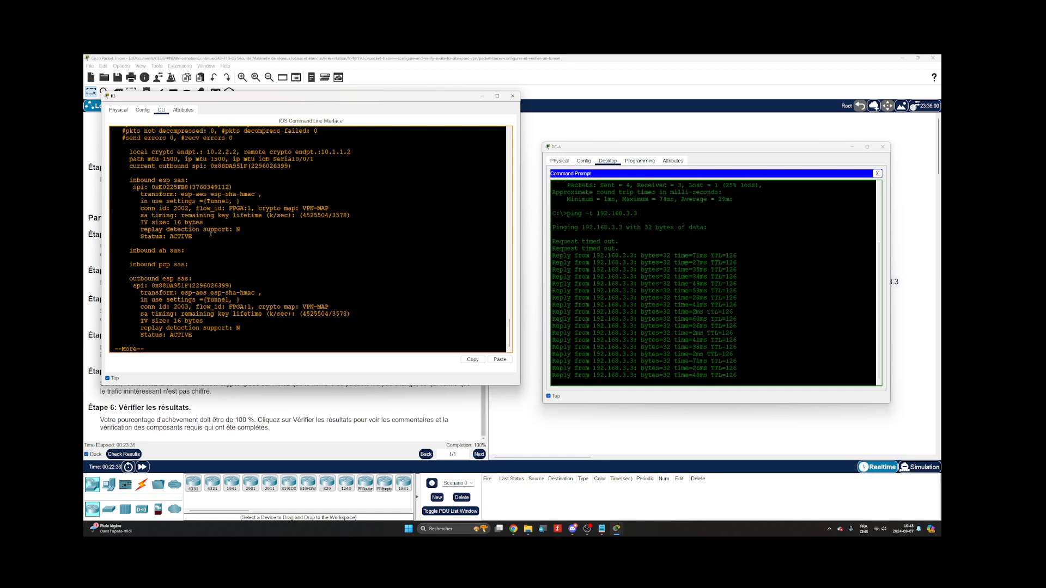
scroll(211, 233, up, 1)
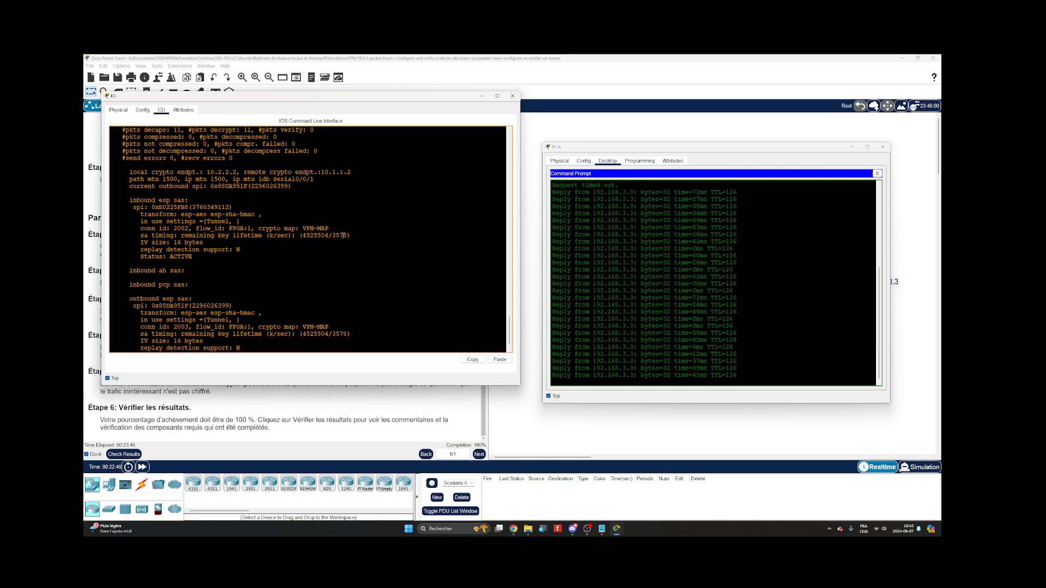
Step: Check the lifetime and IPsec Phase 2 parameters in the instructions against R3's security association output
drag(345, 95, 635, 94)
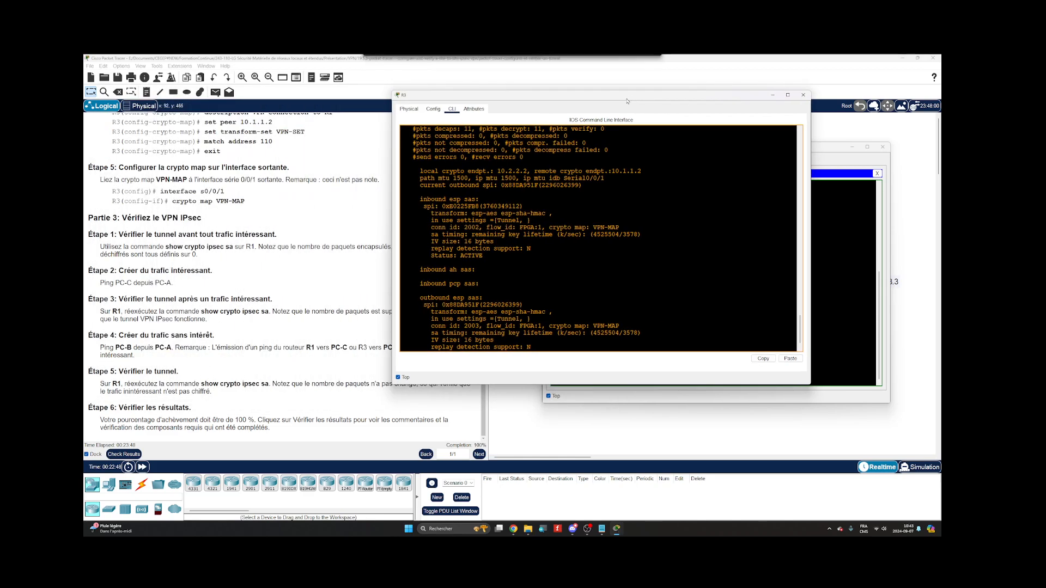
scroll(279, 257, up, 2)
scroll(279, 257, up, 10)
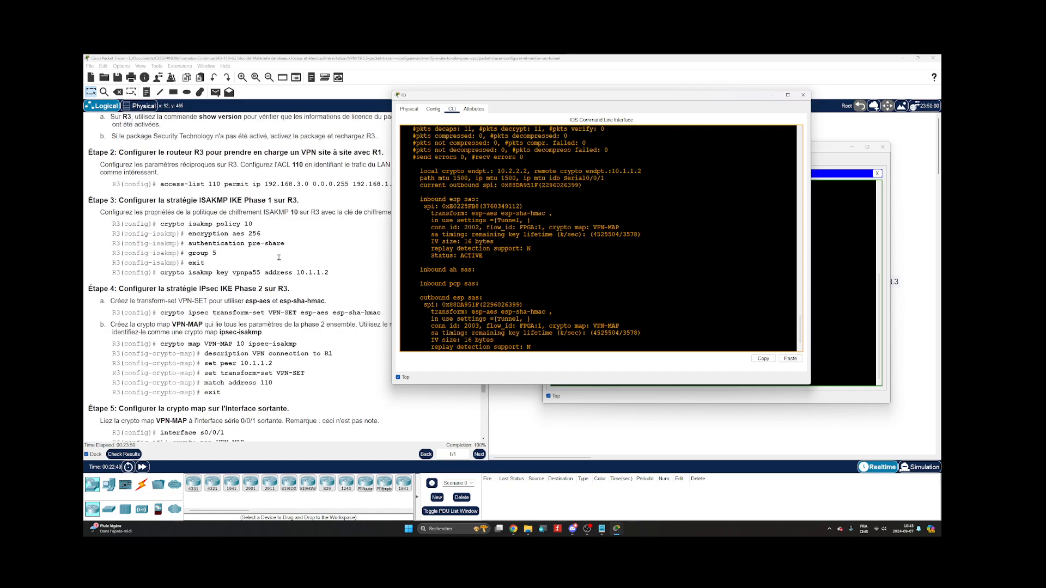
scroll(279, 257, up, 12)
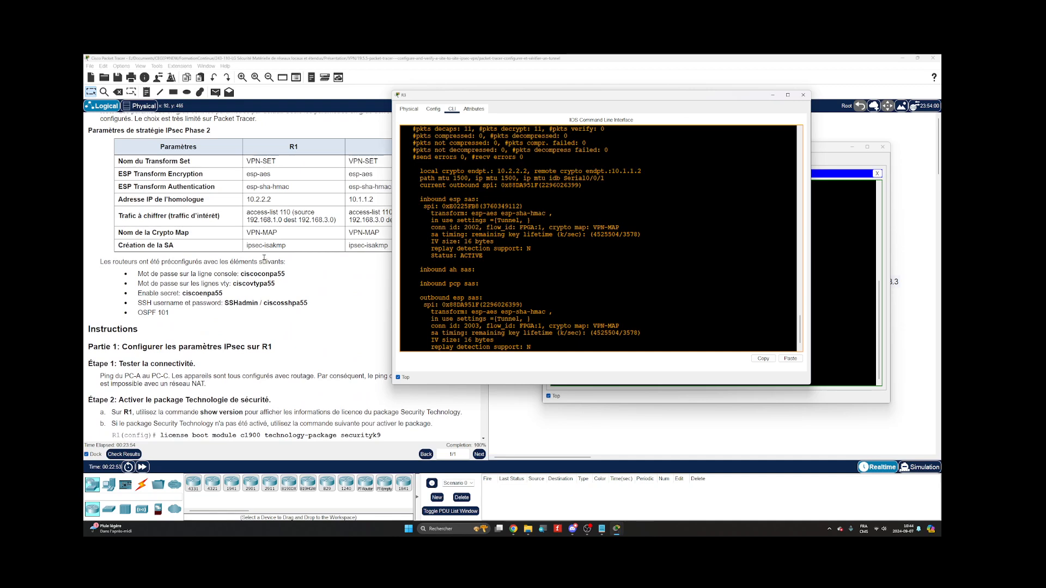
scroll(265, 264, down, 1)
scroll(267, 246, up, 2)
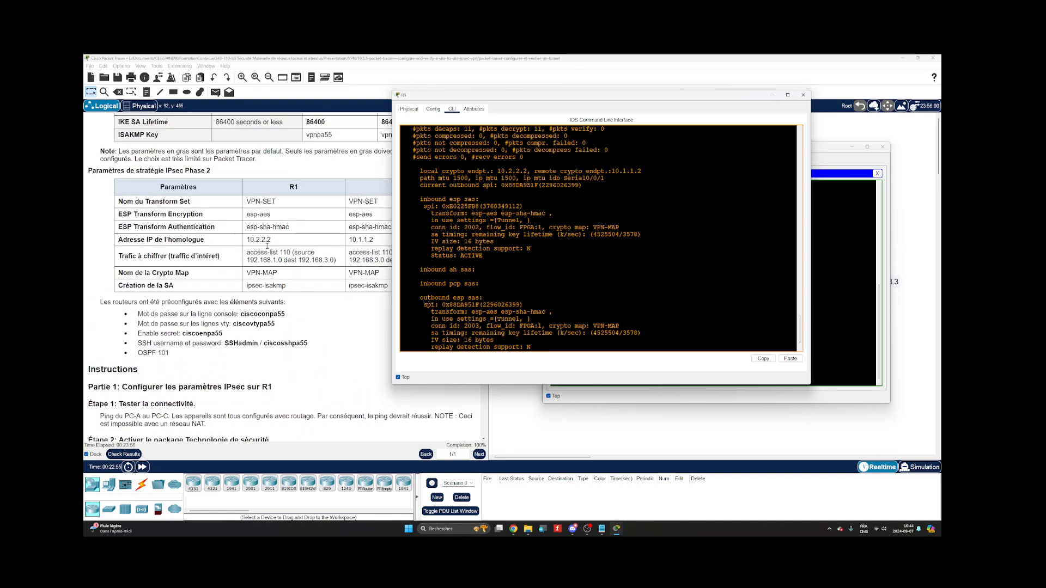
drag(532, 100, 236, 102)
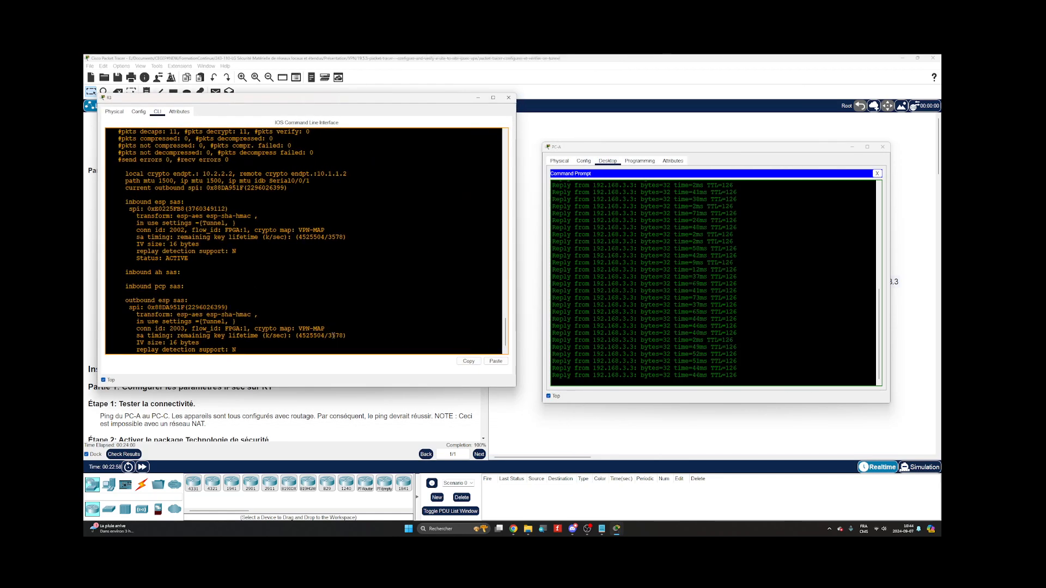
Step: Run show crypto ipsec sa on R3 two more times to compare the encapsulated and decapsulated packet counters
key(space)
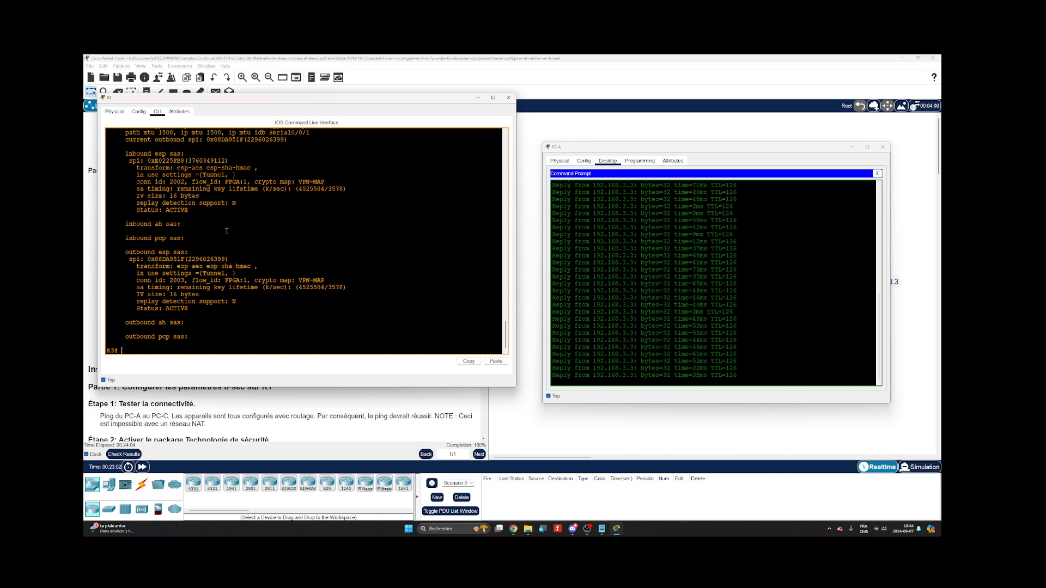
key(Return)
key(Return)
key(Up)
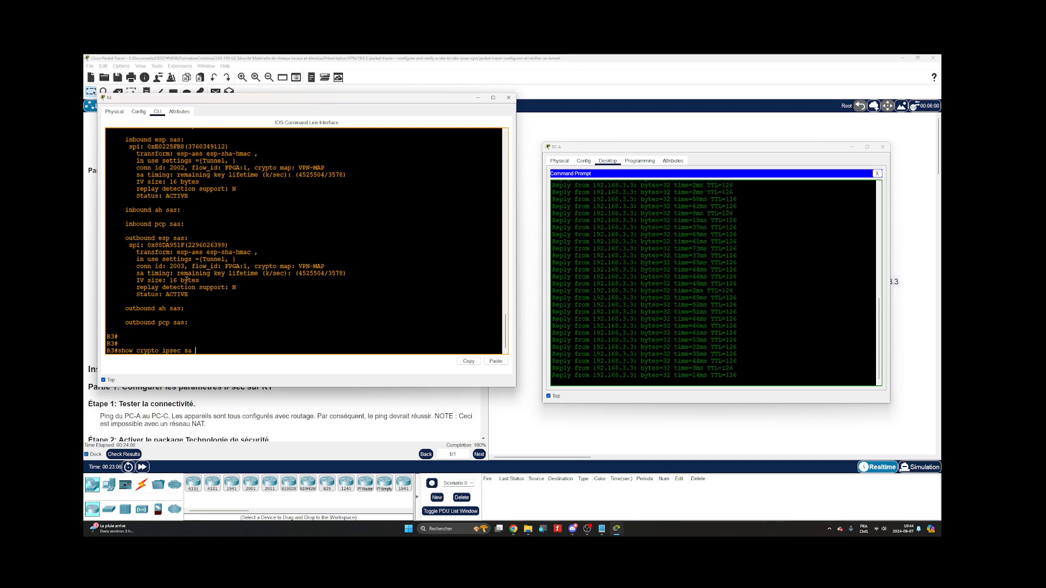
key(Return)
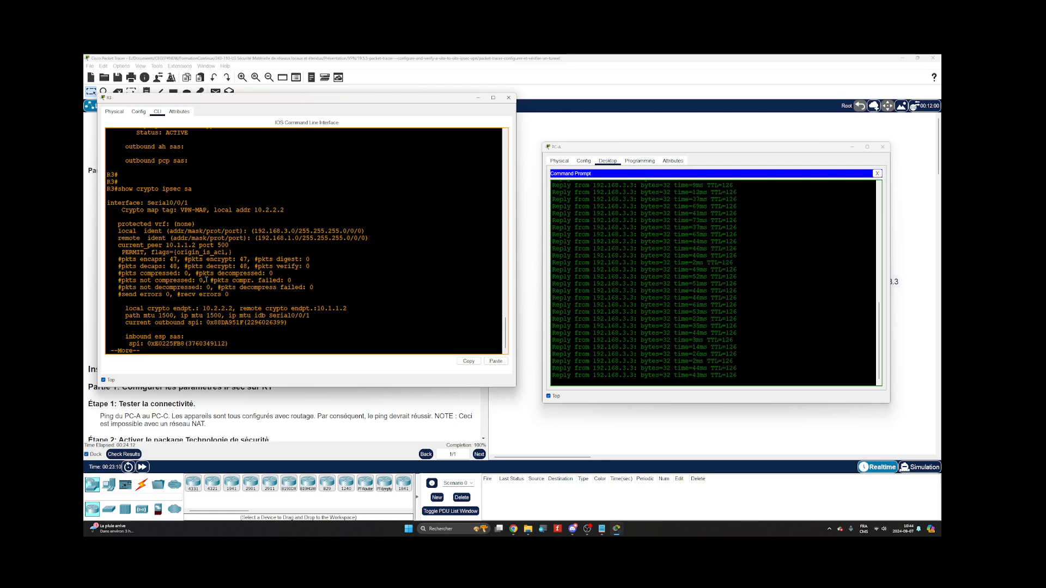
key(q)
key(Up)
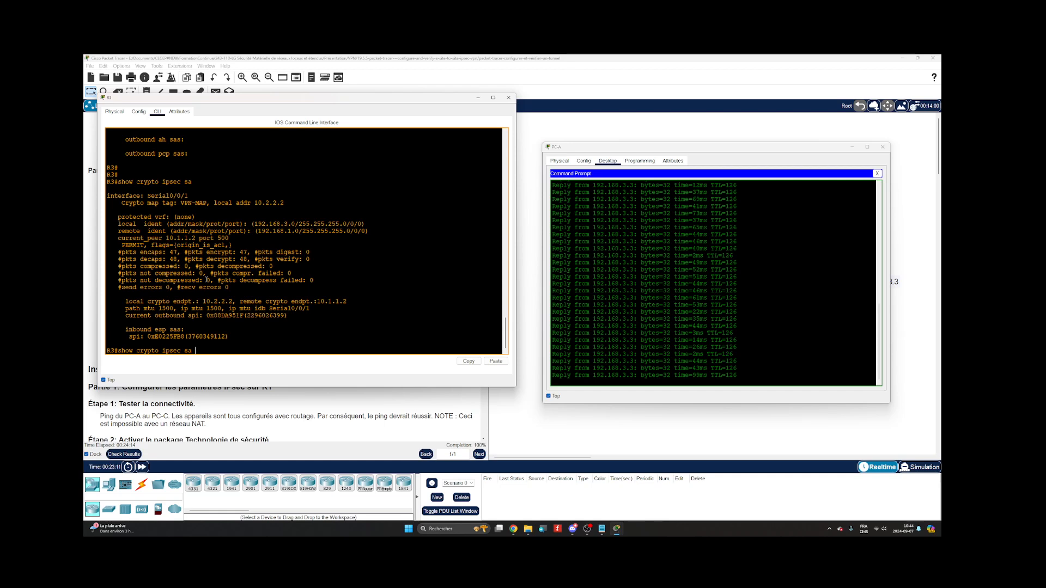
key(Return)
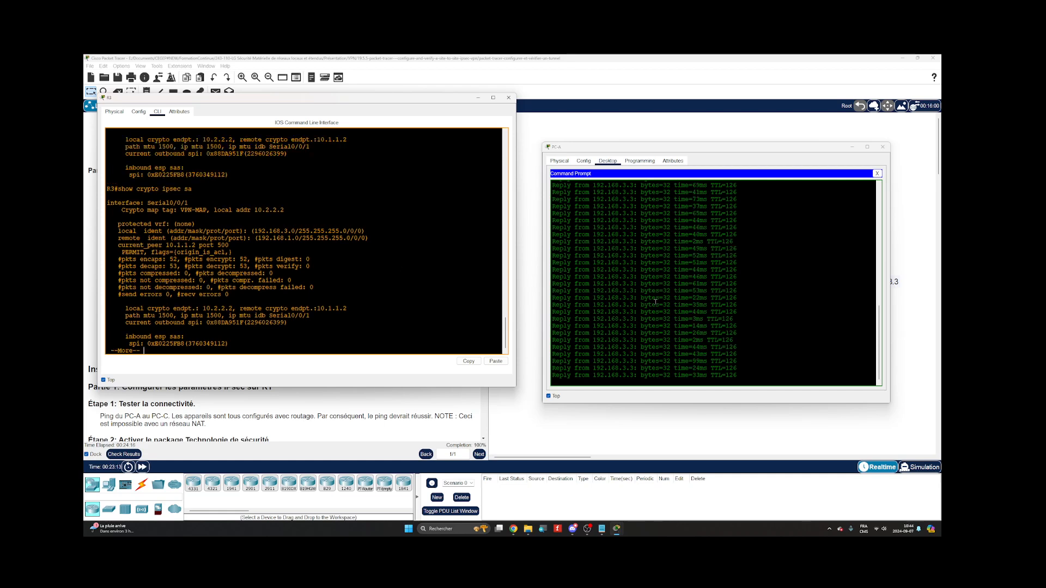
Step: Stop the continuous ping on PC-A and close the R3 and PC-A windows
click(655, 301)
key(ctrl+c)
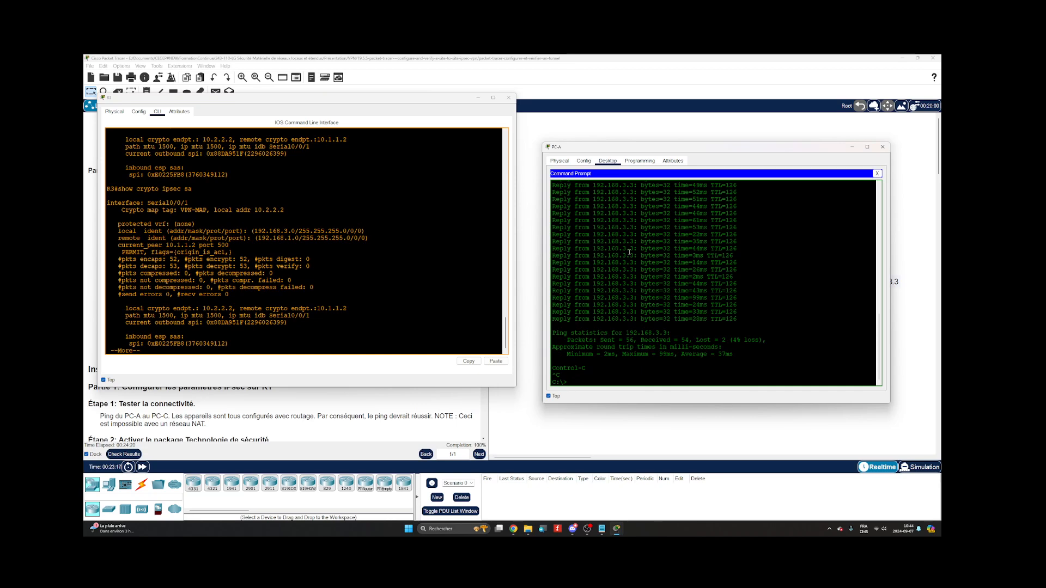
drag(349, 100, 515, 105)
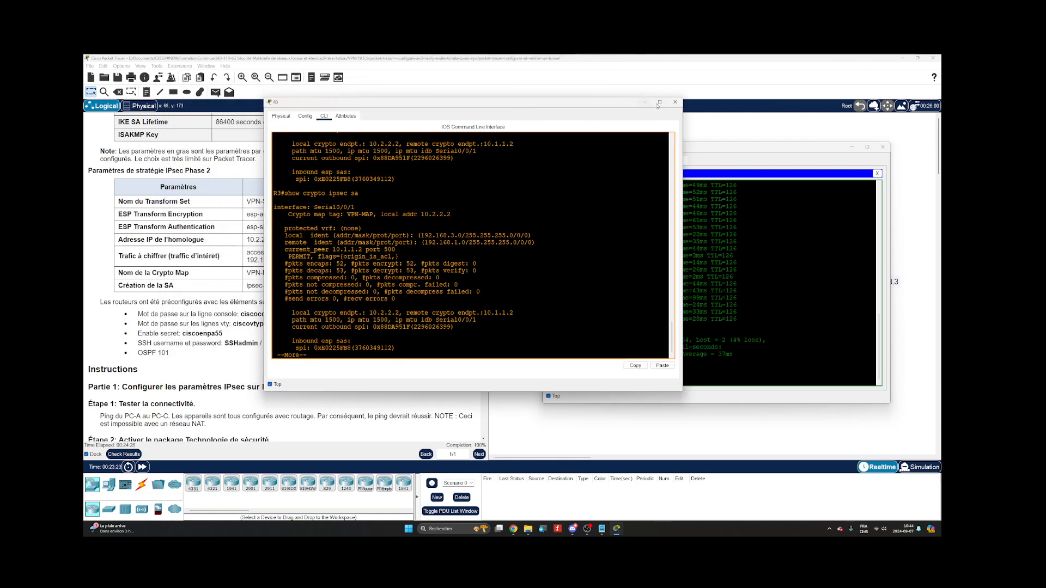
click(675, 102)
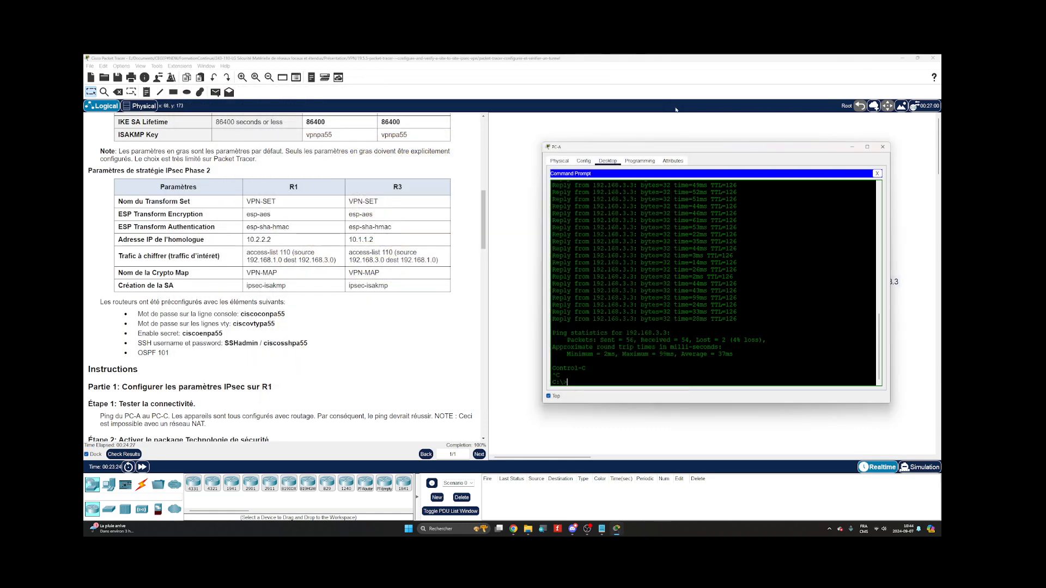
click(884, 147)
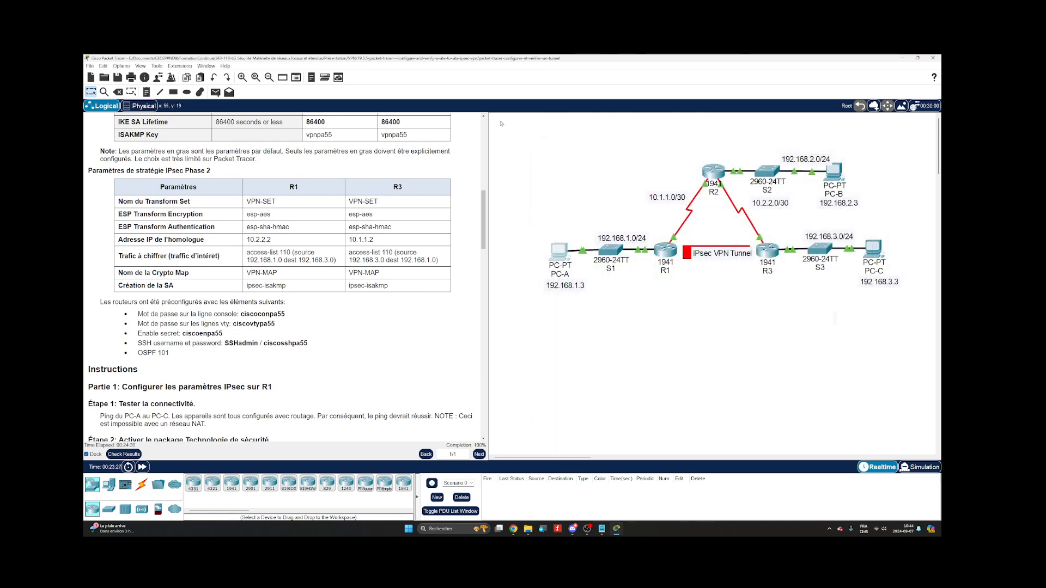
Step: Widen the topology view and restart the continuous ping to 192.168.3.3 with ping -t from PC-A's command prompt
drag(489, 150, 340, 158)
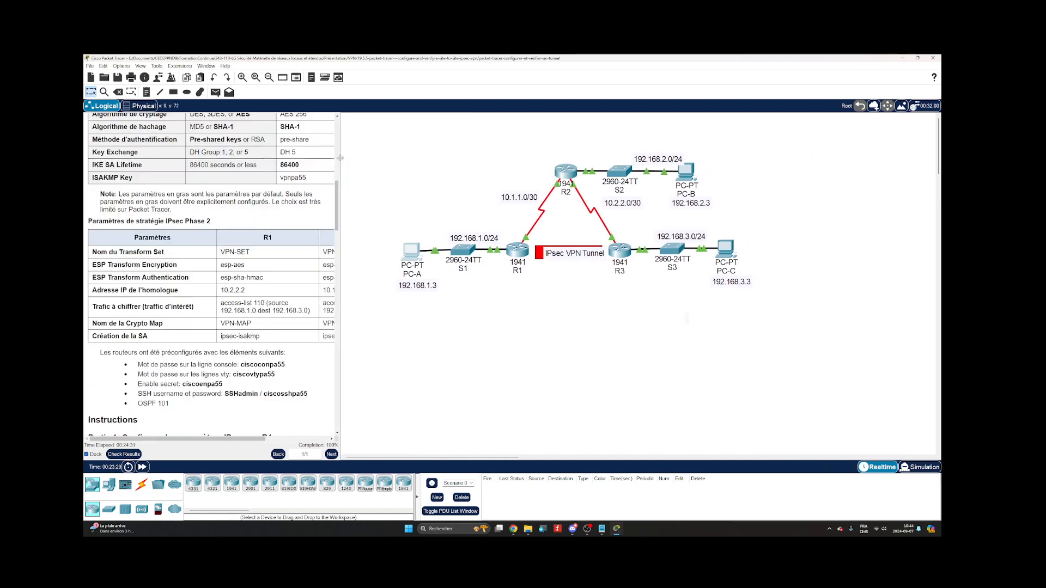
click(412, 251)
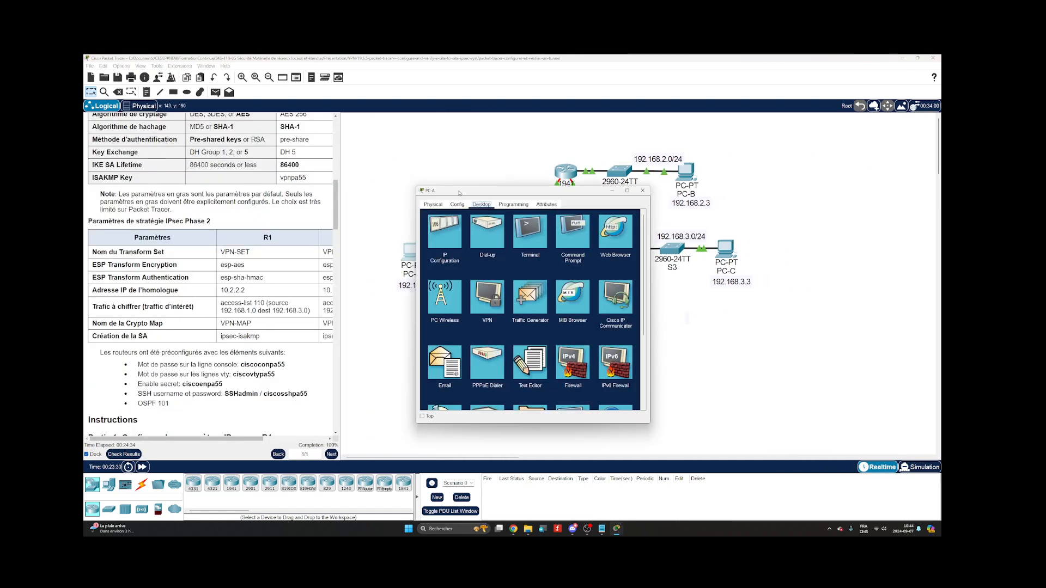
drag(501, 186, 230, 145)
click(240, 184)
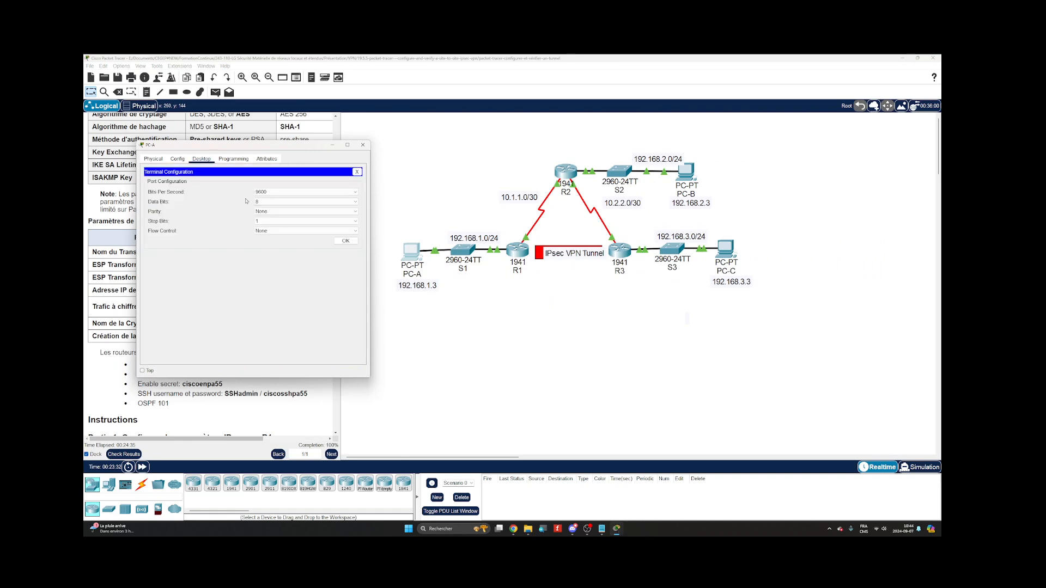
click(357, 172)
click(304, 193)
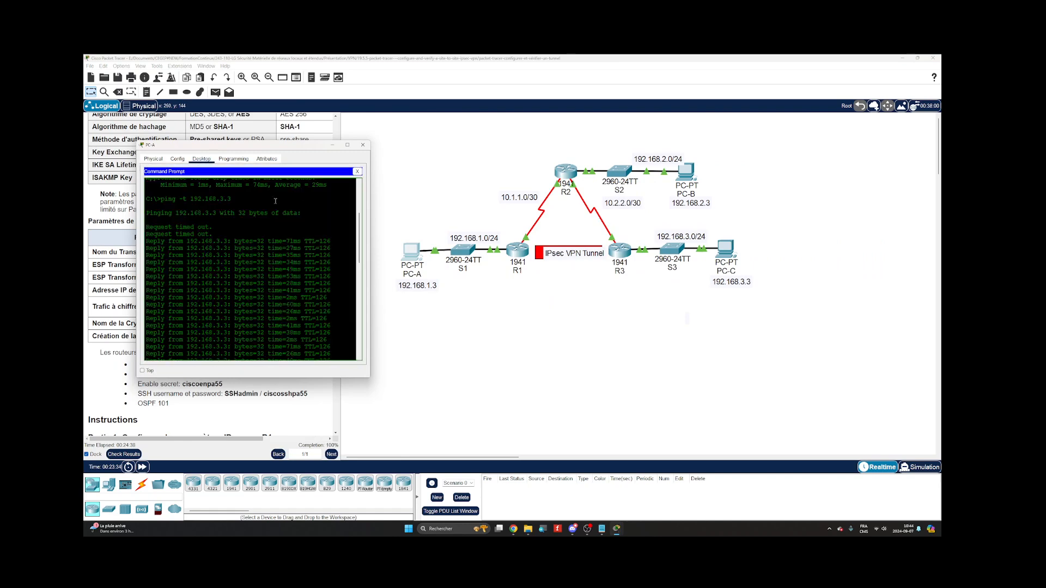
key(Return)
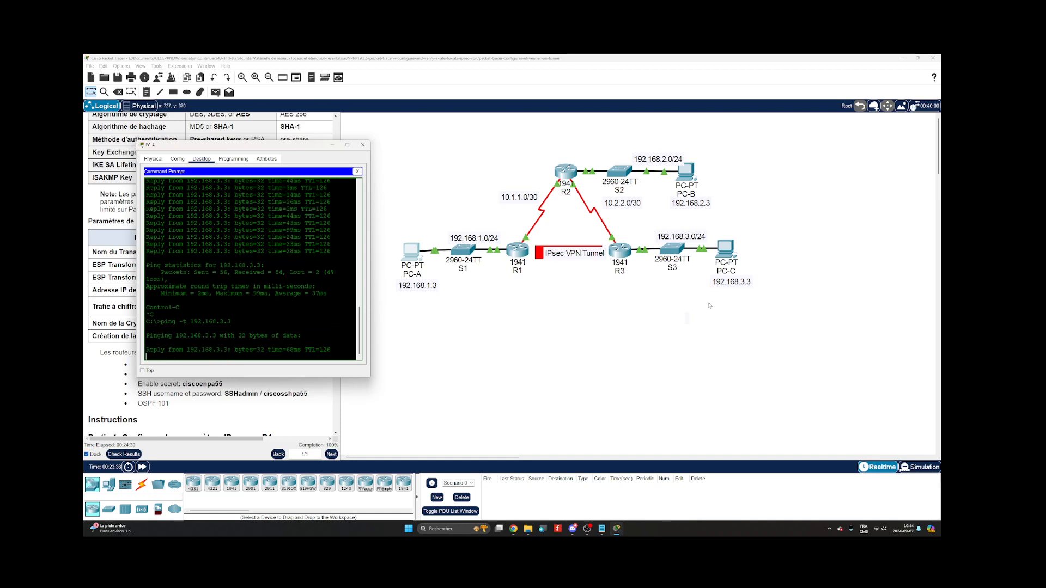
Step: Switch to Simulation mode and limit the visible events to IPSec only
click(919, 468)
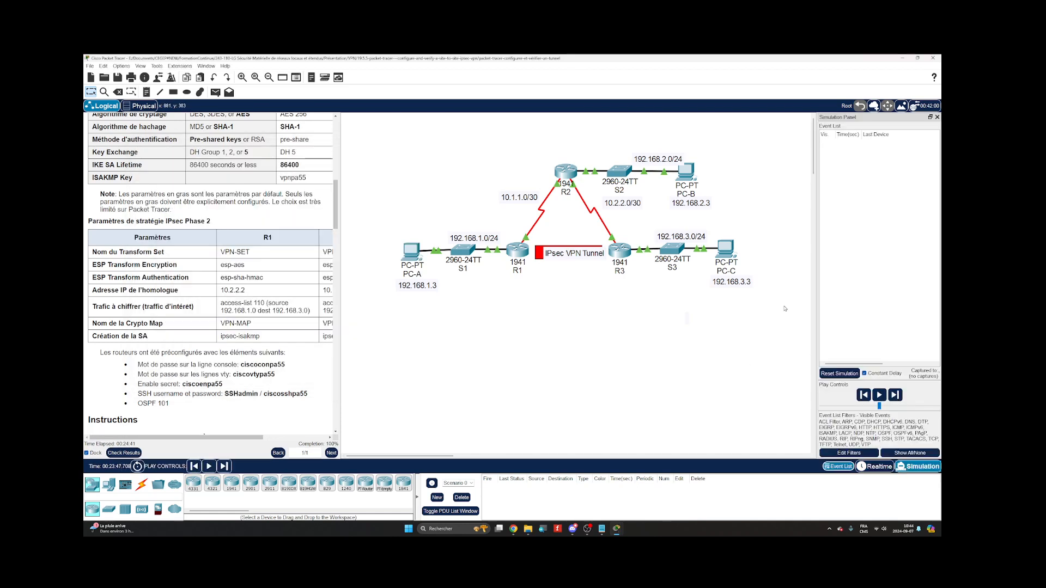
click(894, 454)
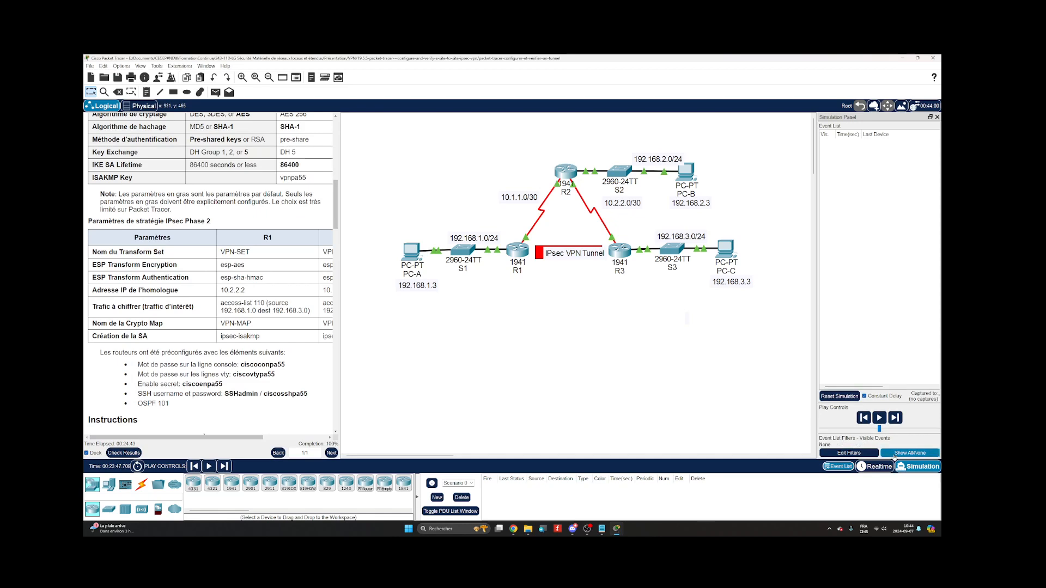
click(866, 452)
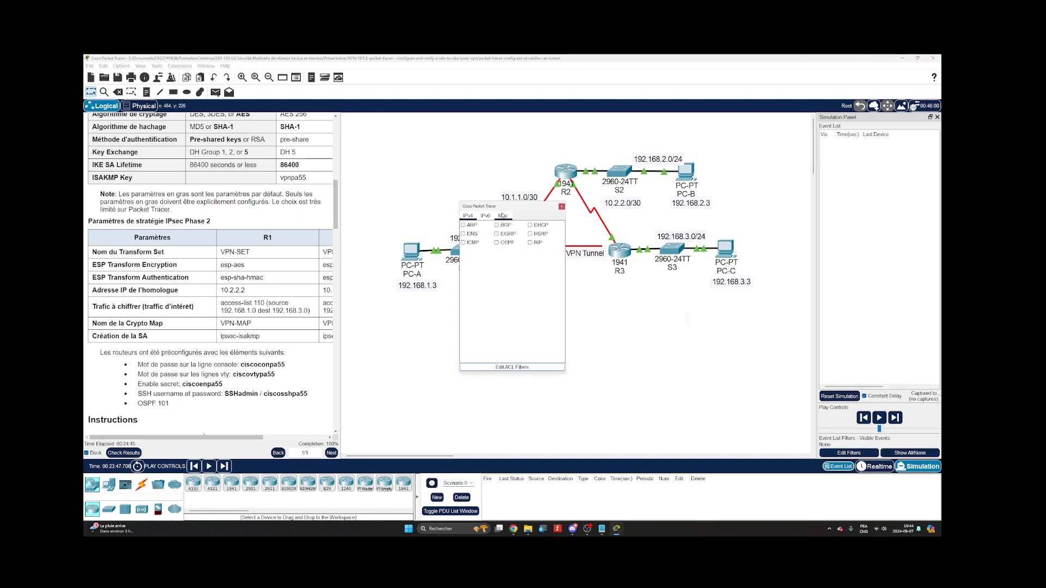
click(504, 216)
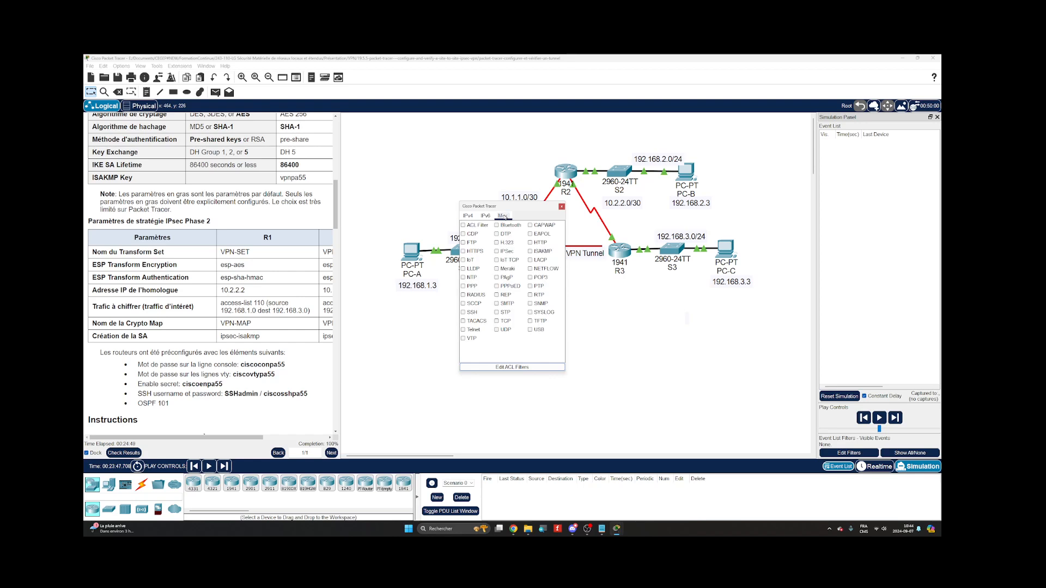
click(496, 251)
click(561, 207)
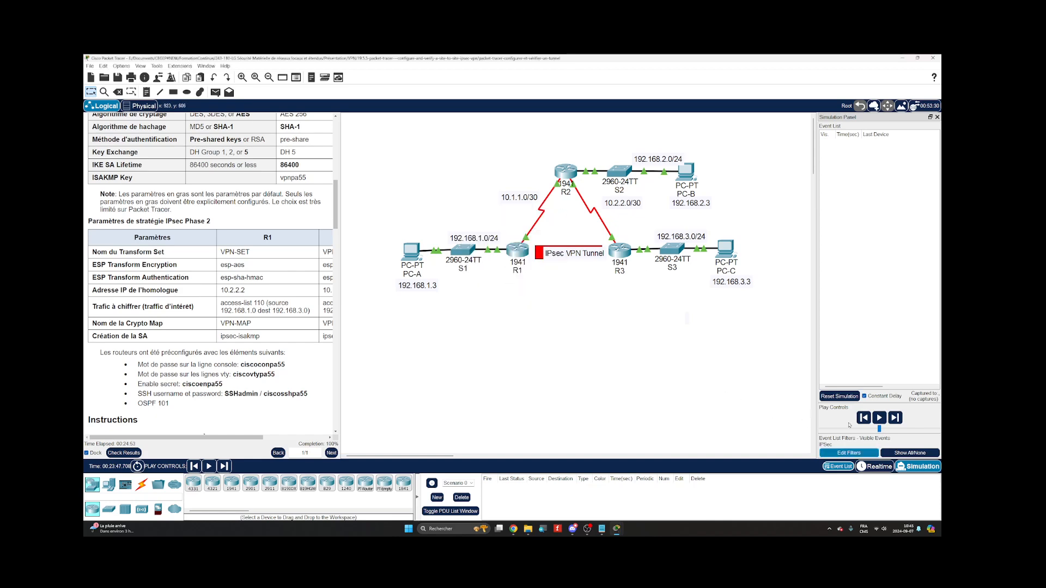
Step: Play the simulation and show the inbound PDU details of the IPSec packet arriving at R3 from R2
click(879, 417)
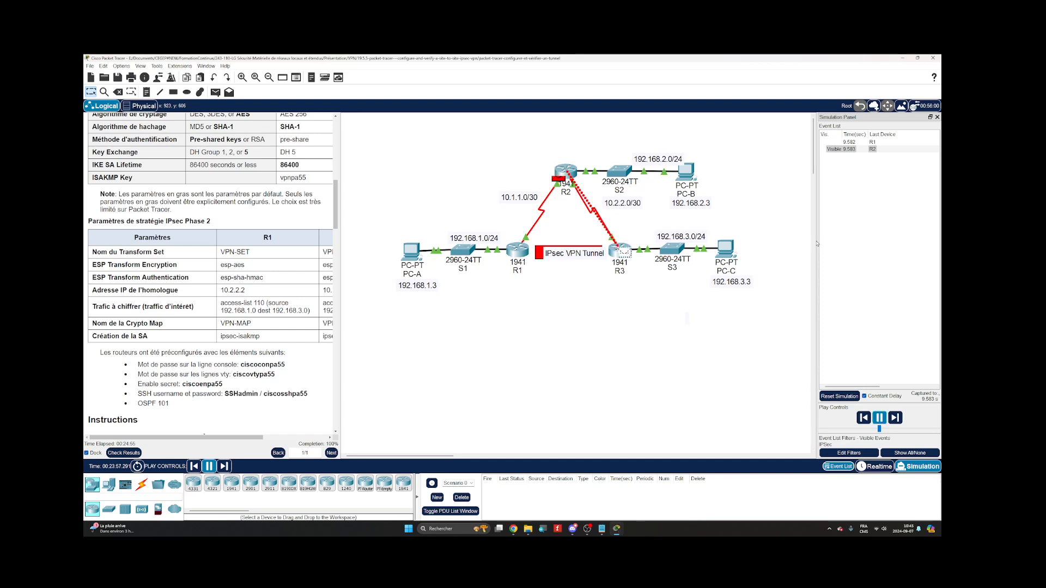
drag(819, 243, 680, 246)
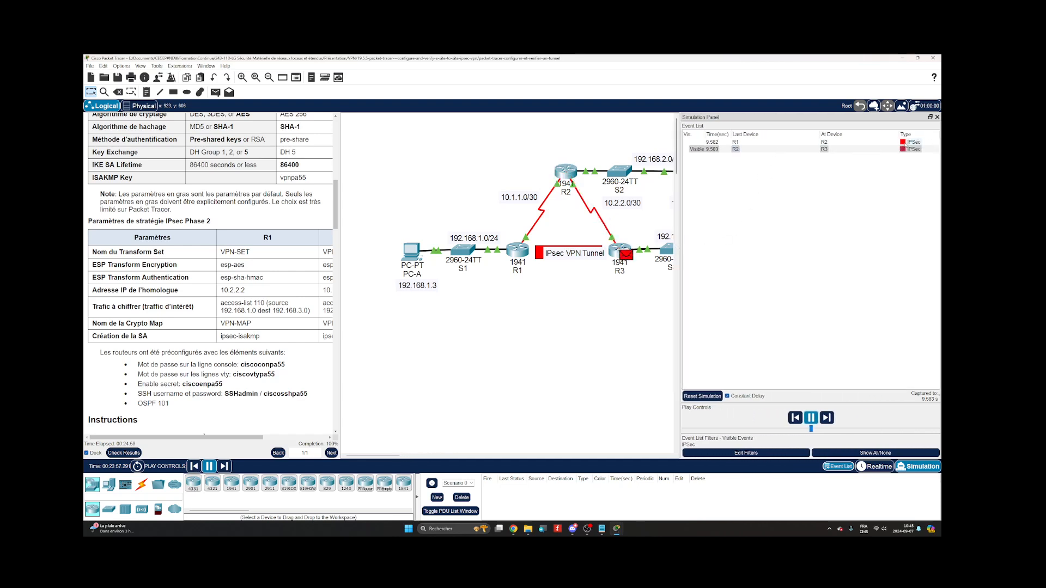
click(902, 150)
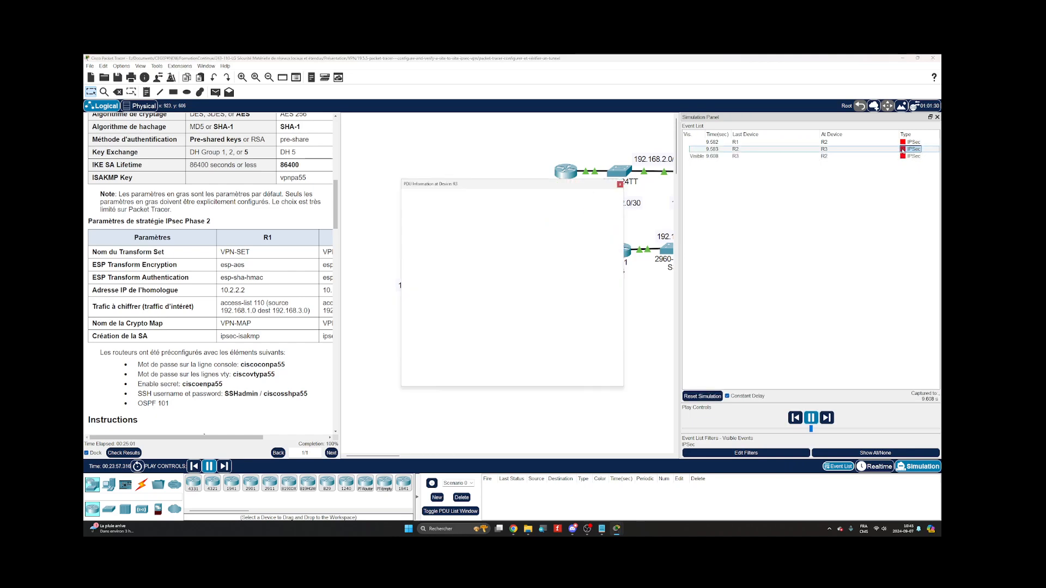
drag(533, 190, 524, 137)
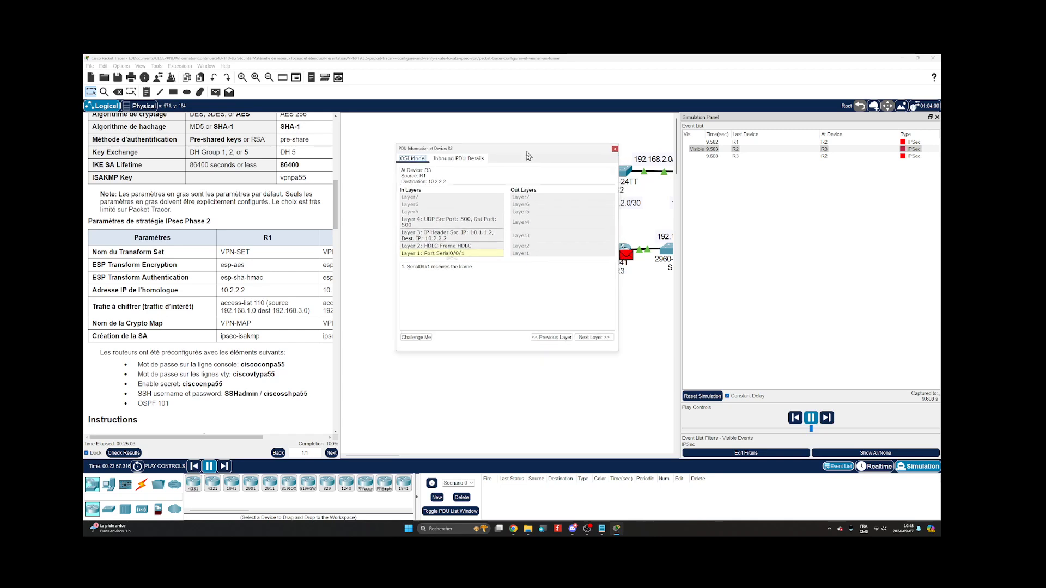
drag(613, 333, 765, 388)
click(455, 140)
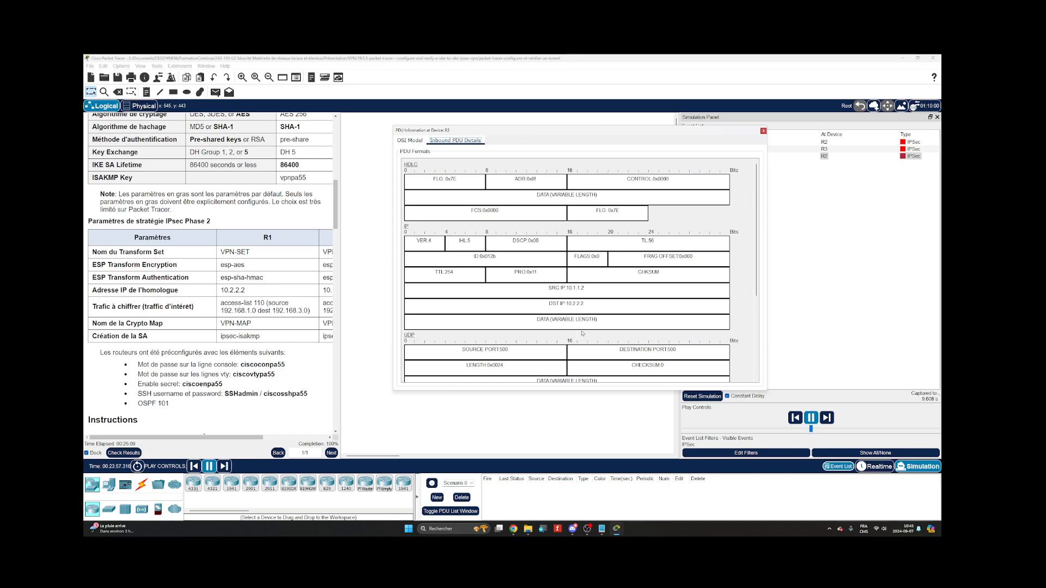
Step: Examine the IP, UDP and ISAKMP headers in the packet's inbound PDU details, then close them
drag(766, 389, 793, 449)
scroll(641, 274, down, 3)
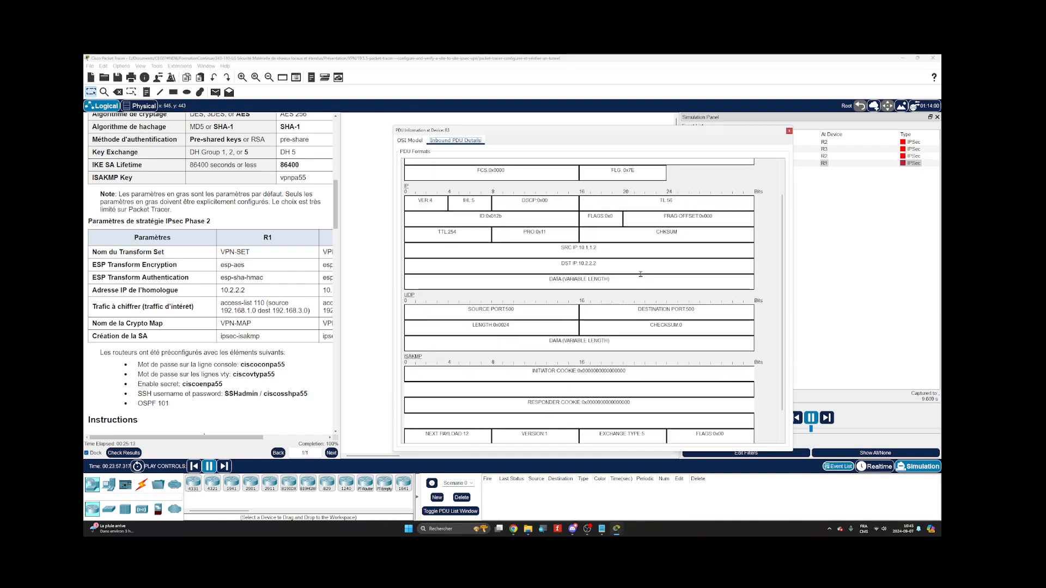
scroll(599, 262, down, 3)
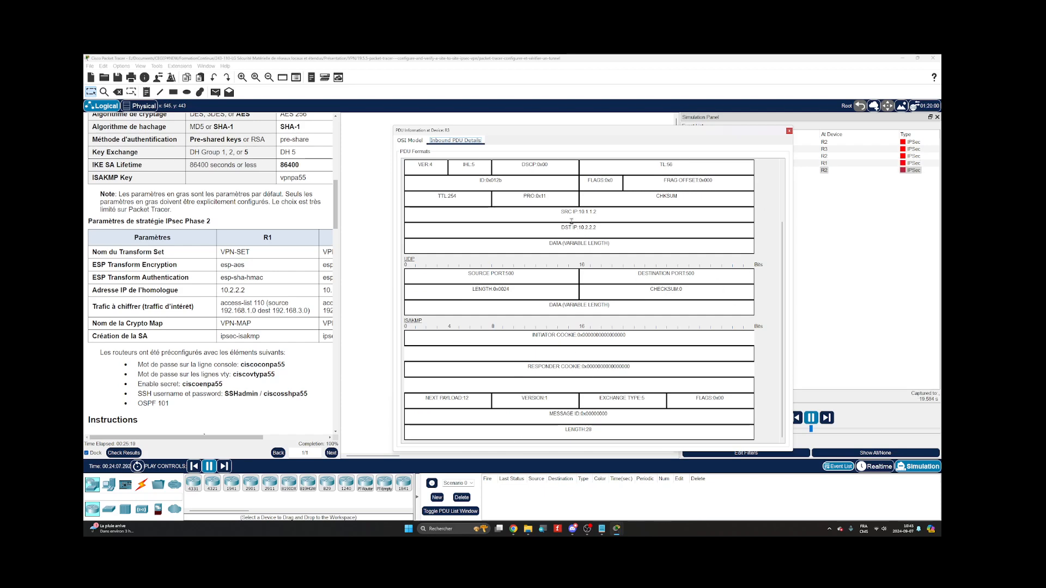
scroll(567, 218, up, 2)
scroll(564, 214, up, 2)
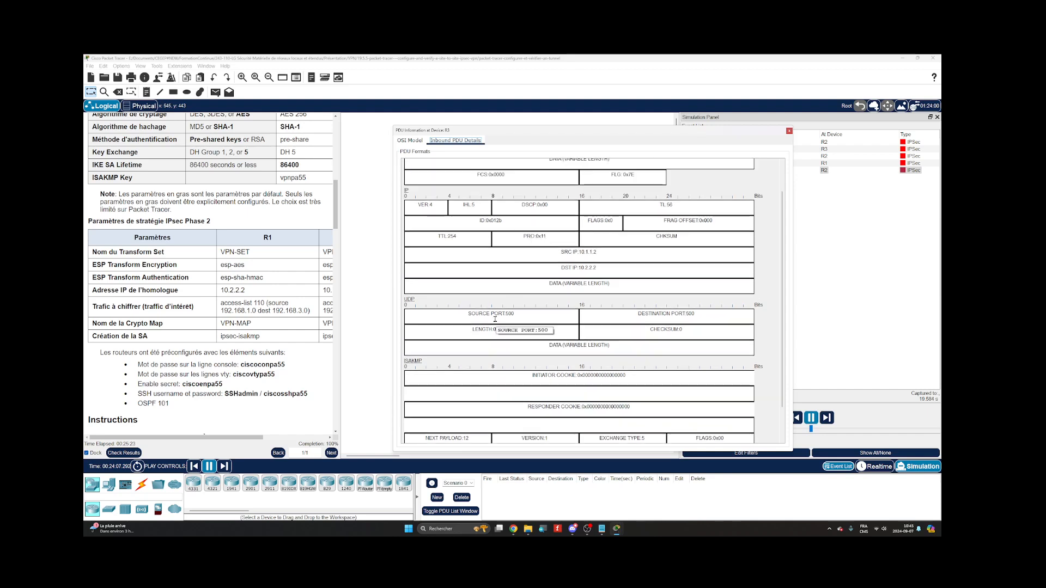
click(788, 131)
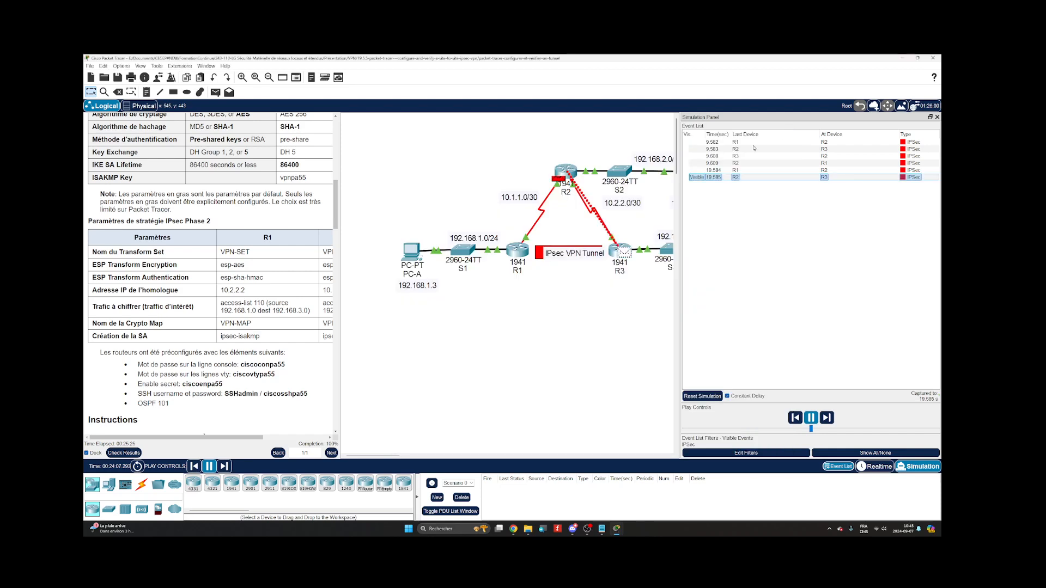
Step: Widen the simulation panel and narrow the event list's At Device column
drag(681, 168, 648, 175)
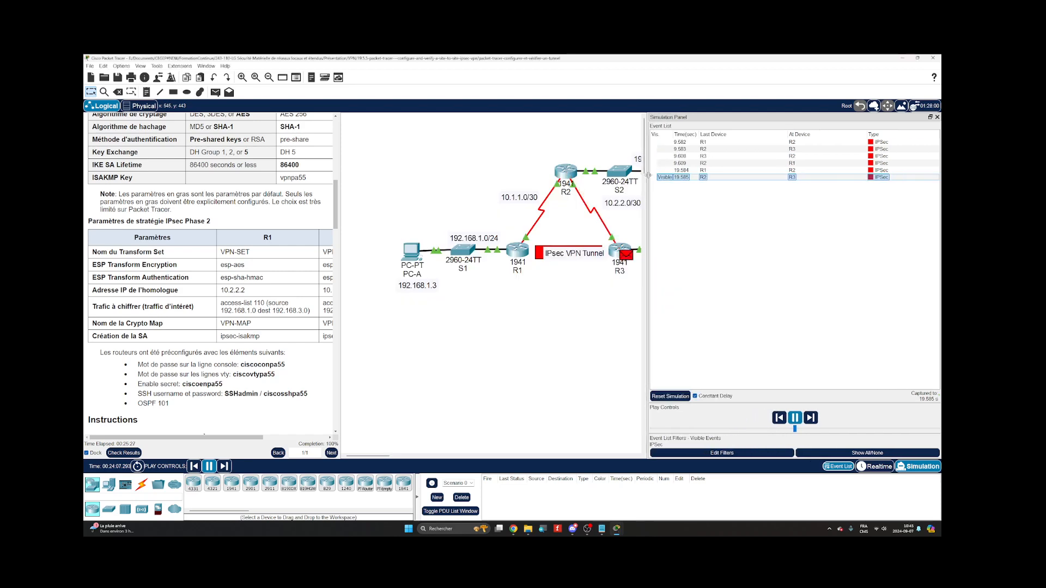
drag(866, 134, 806, 135)
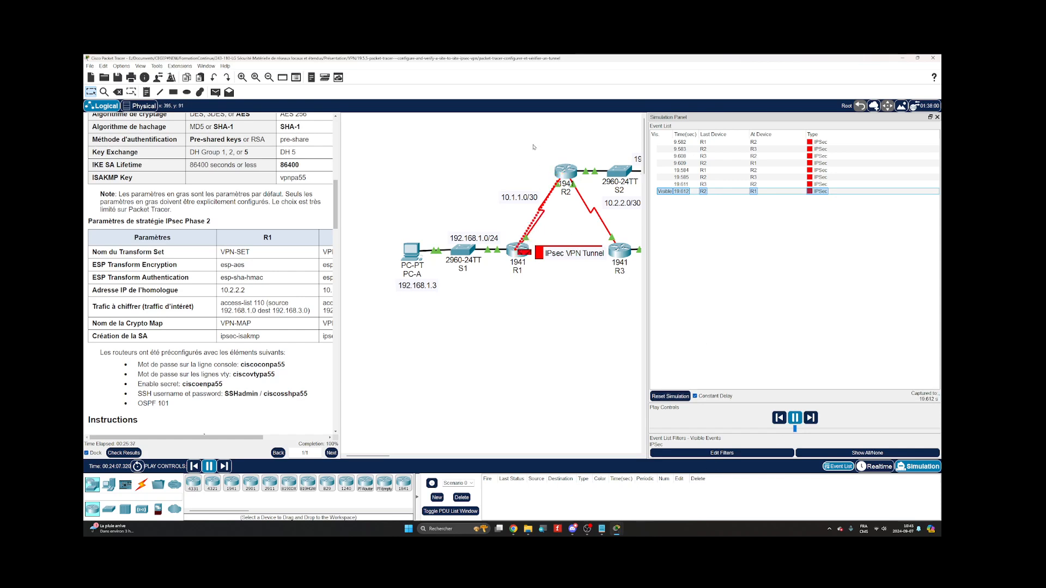
mouse_move(521, 263)
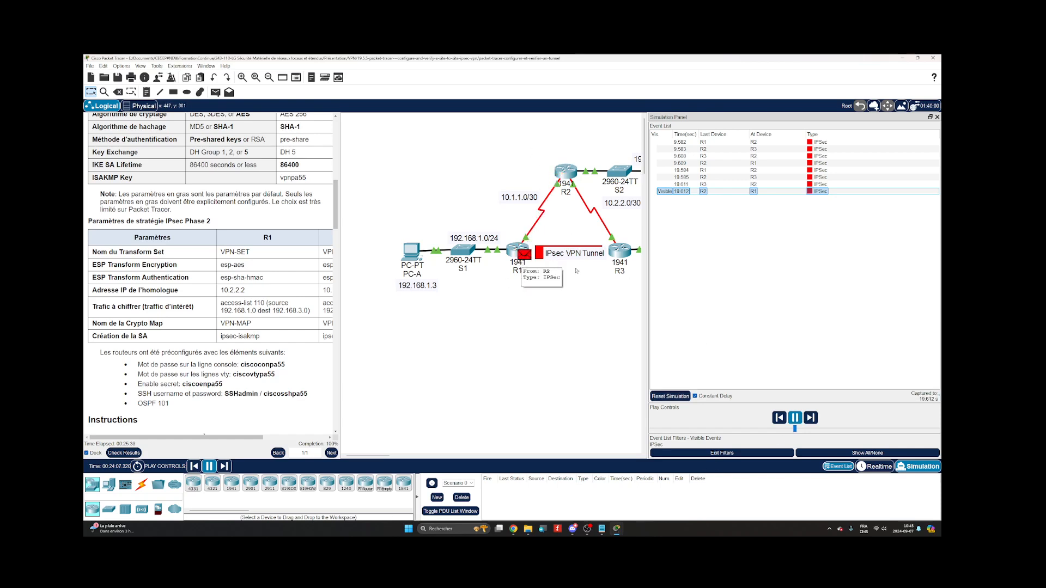
Step: Add ICMP and ISAKMP to the visible event filters alongside IPSec
click(741, 453)
click(469, 216)
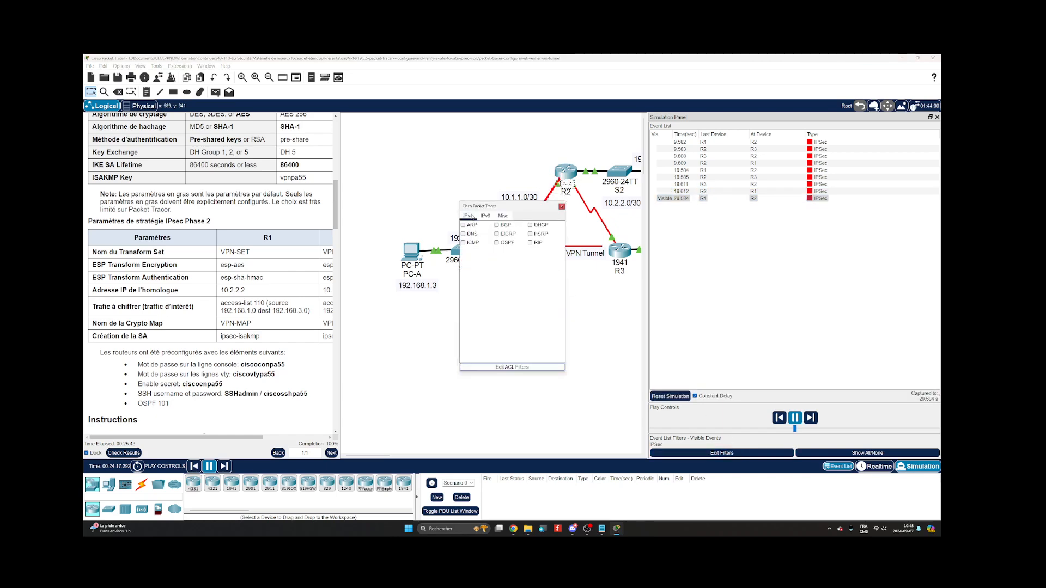
click(463, 242)
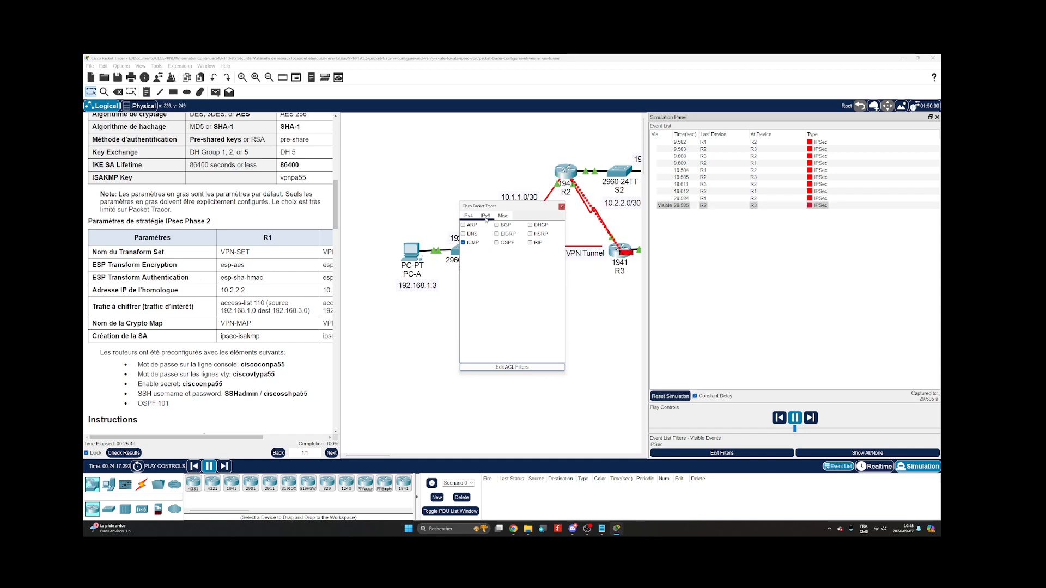
click(503, 216)
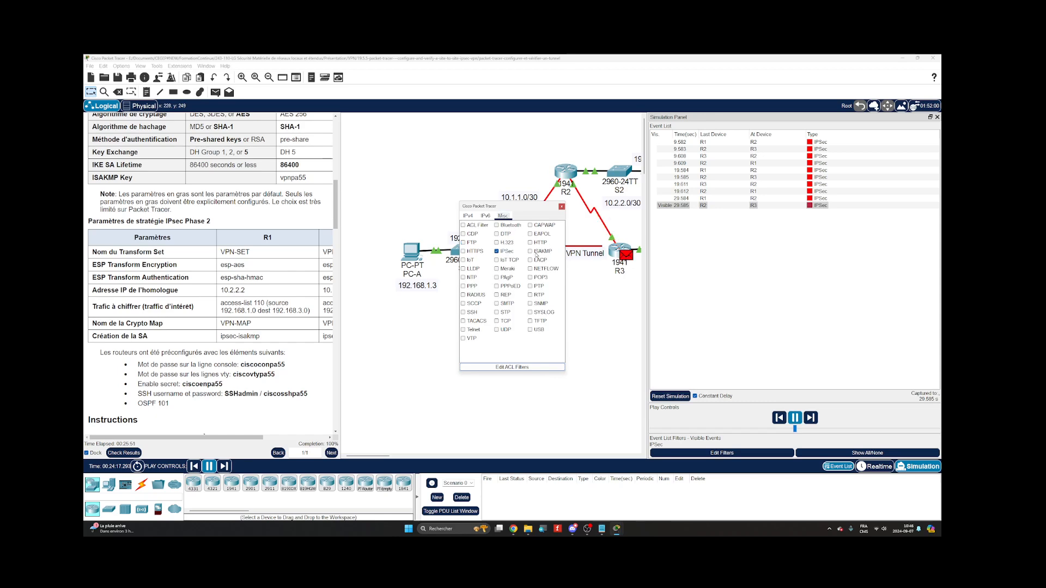
click(531, 252)
click(562, 208)
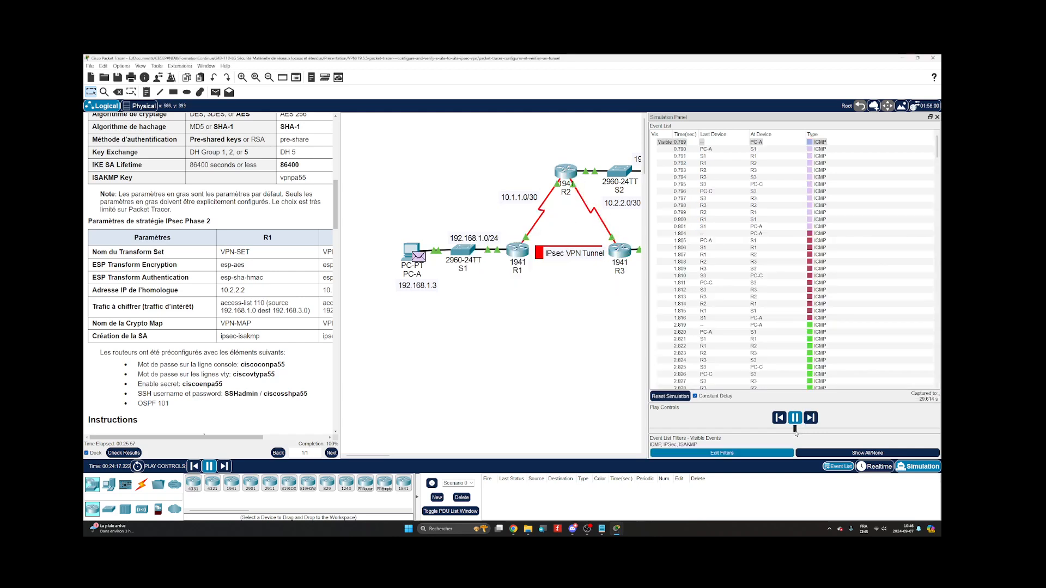
Step: Speed up the simulation playback, pause it when the packet reaches R2, and show the latest captured events
drag(795, 429, 852, 429)
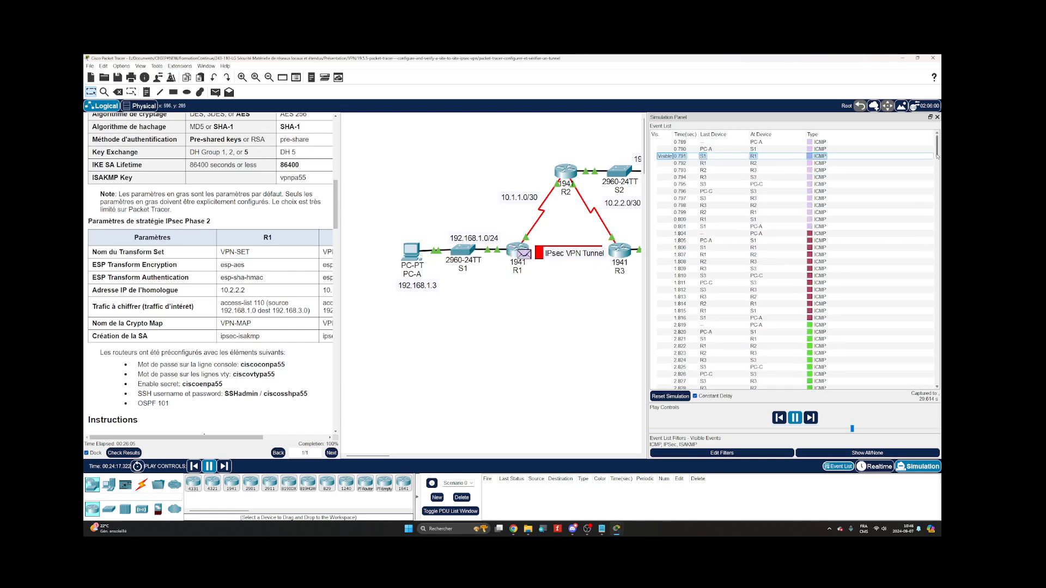
drag(937, 148, 937, 377)
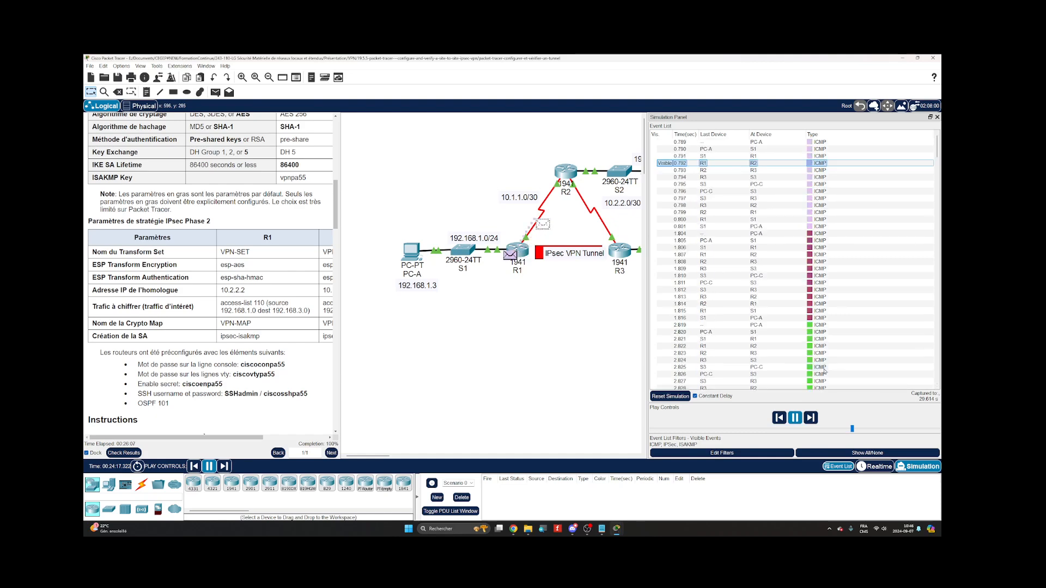
click(795, 418)
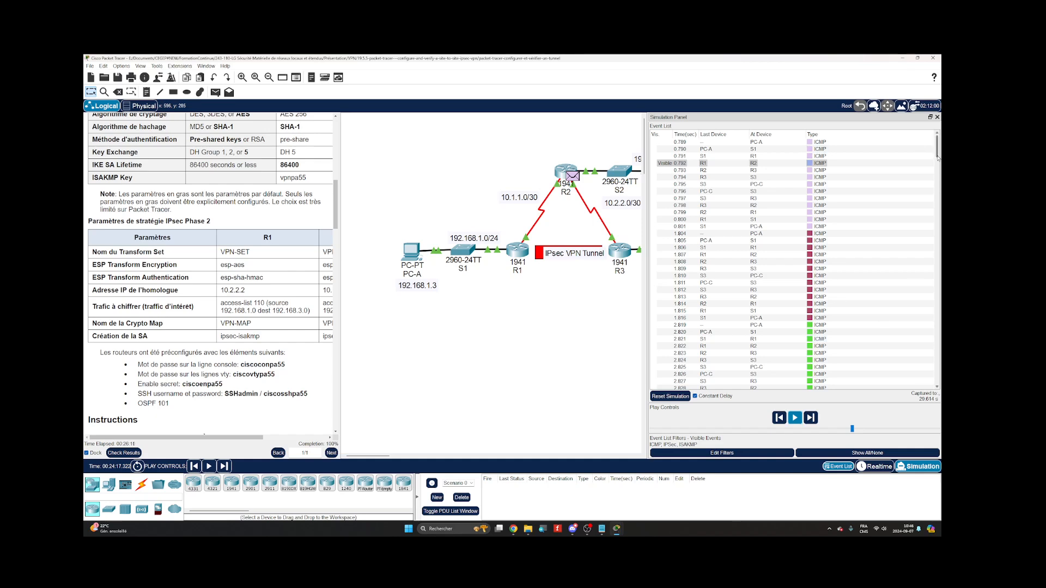
drag(937, 150, 937, 379)
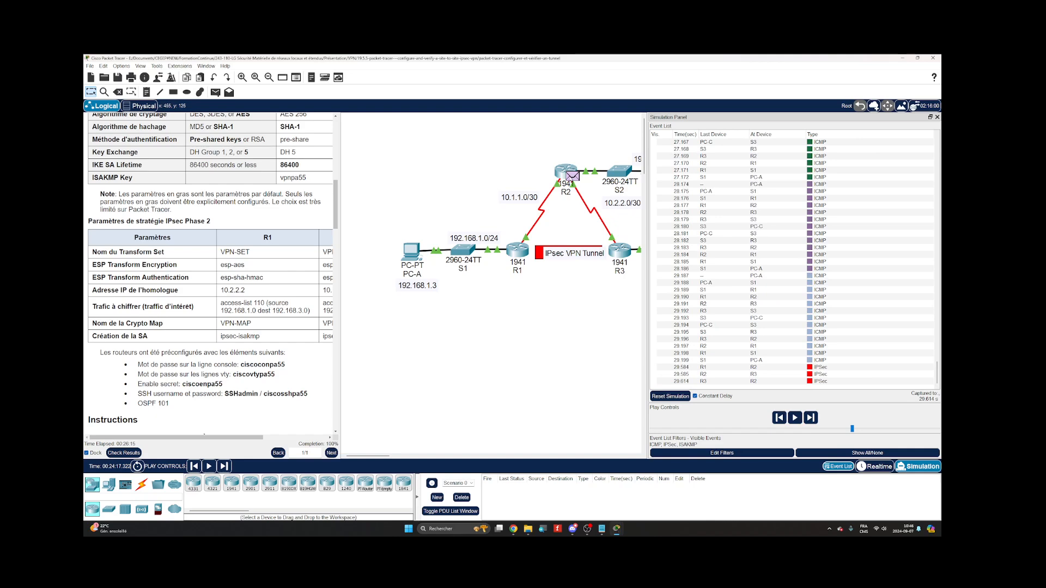
Step: Examine the IP and ESP headers in the outbound PDU details of the packet at R2, then close them
click(573, 176)
click(525, 198)
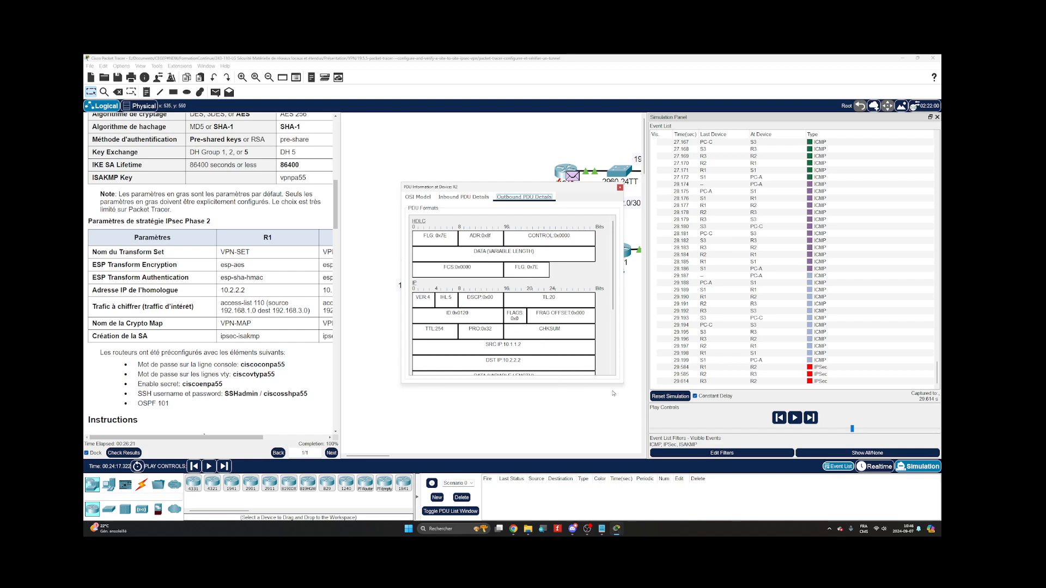
drag(624, 385, 720, 439)
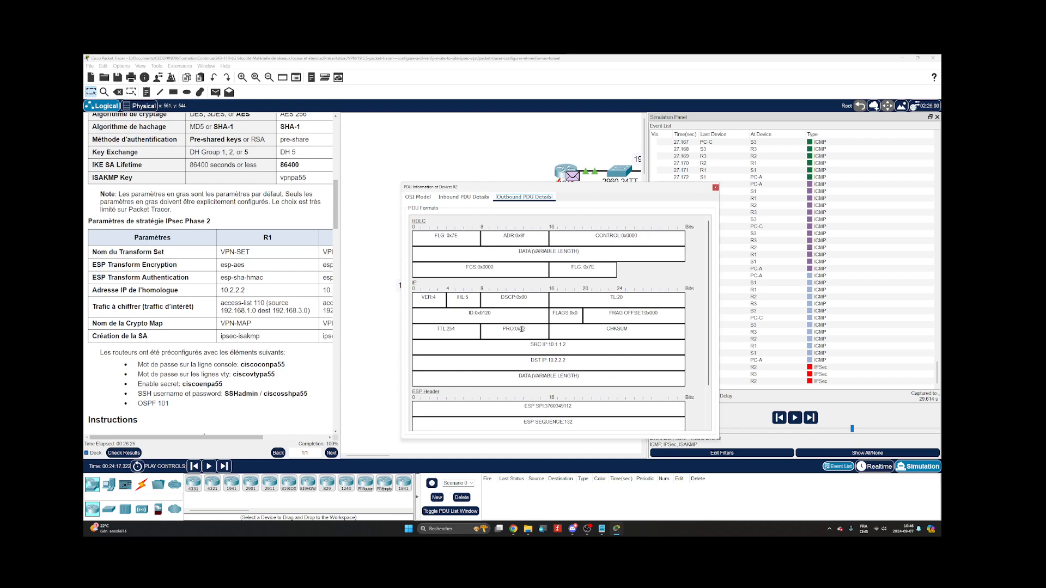
scroll(521, 332, down, 3)
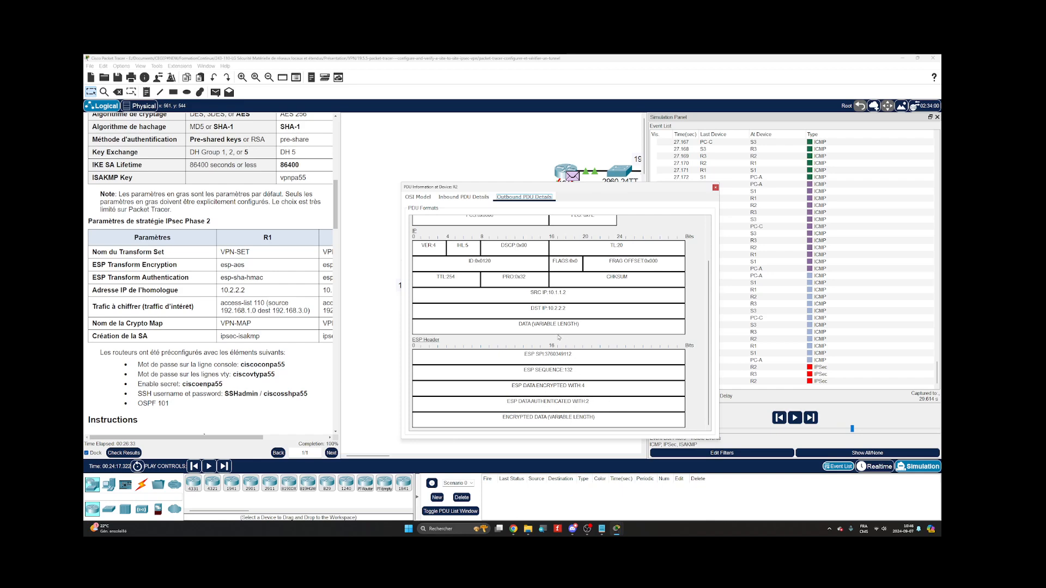
click(715, 188)
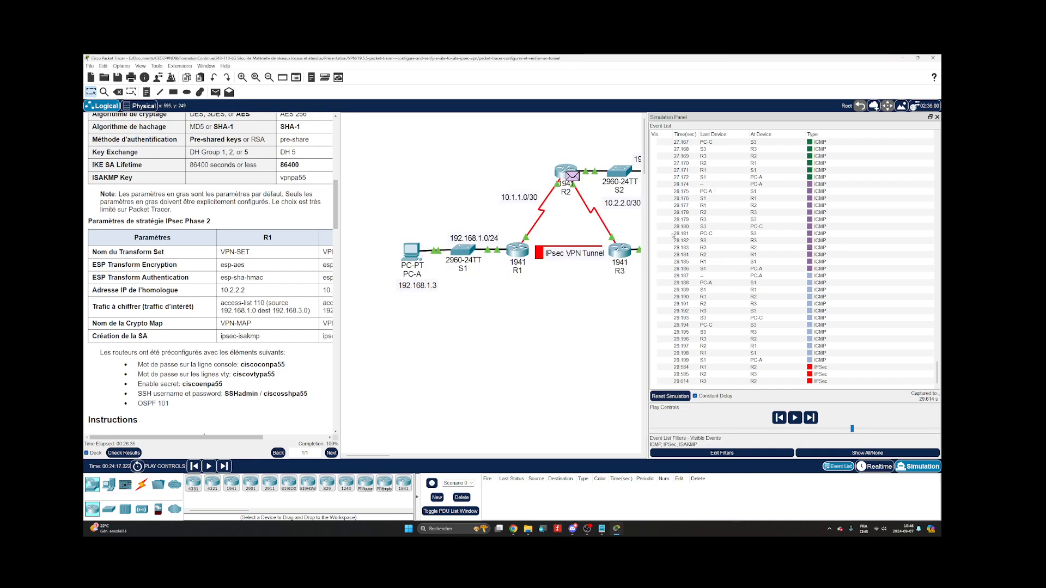
Step: Return to Realtime mode and show PC-A's running ping to 192.168.3.3 in an enlarged command prompt window
click(877, 467)
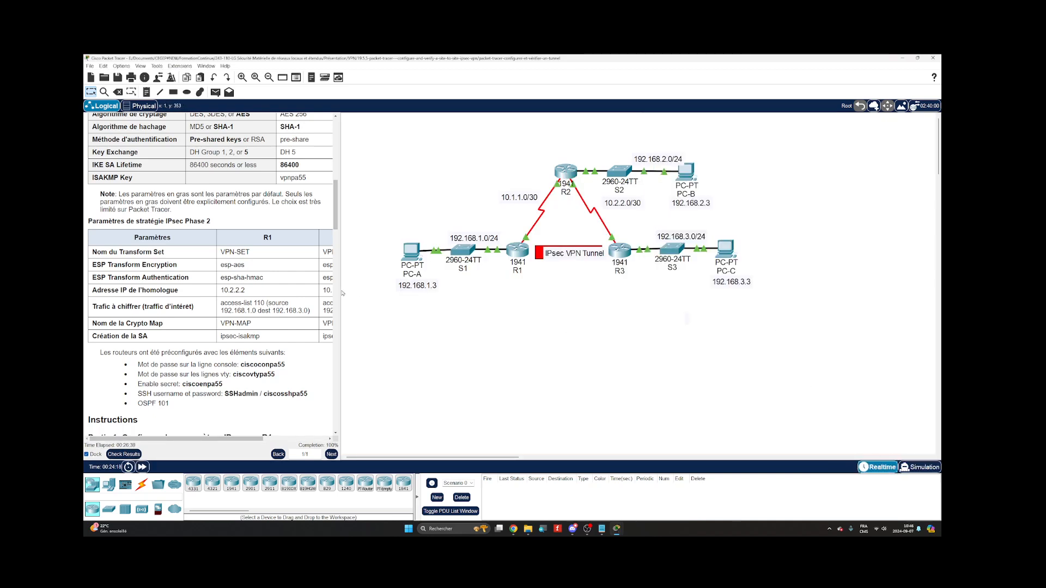
drag(342, 294, 464, 296)
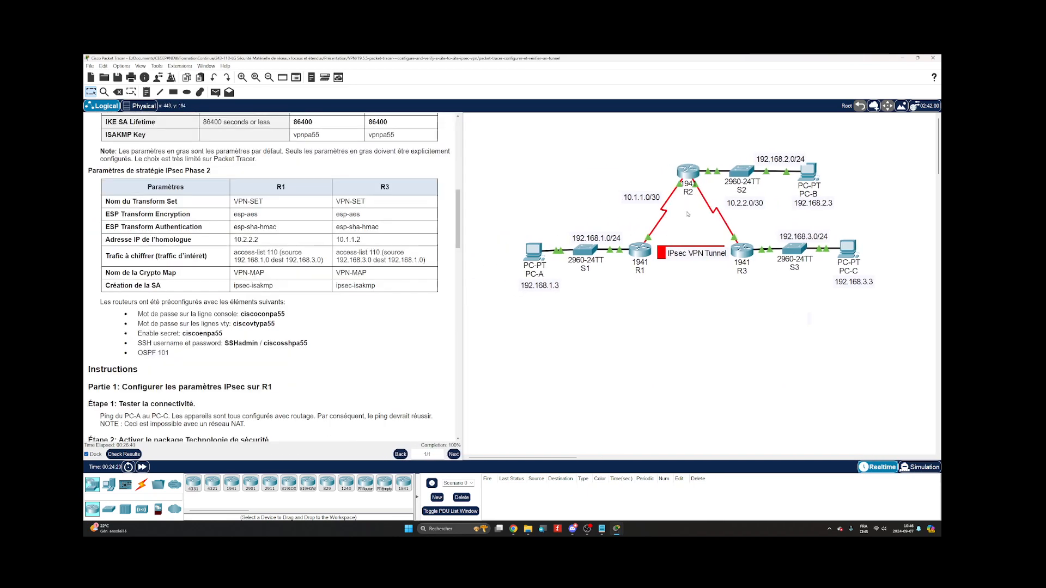
click(534, 251)
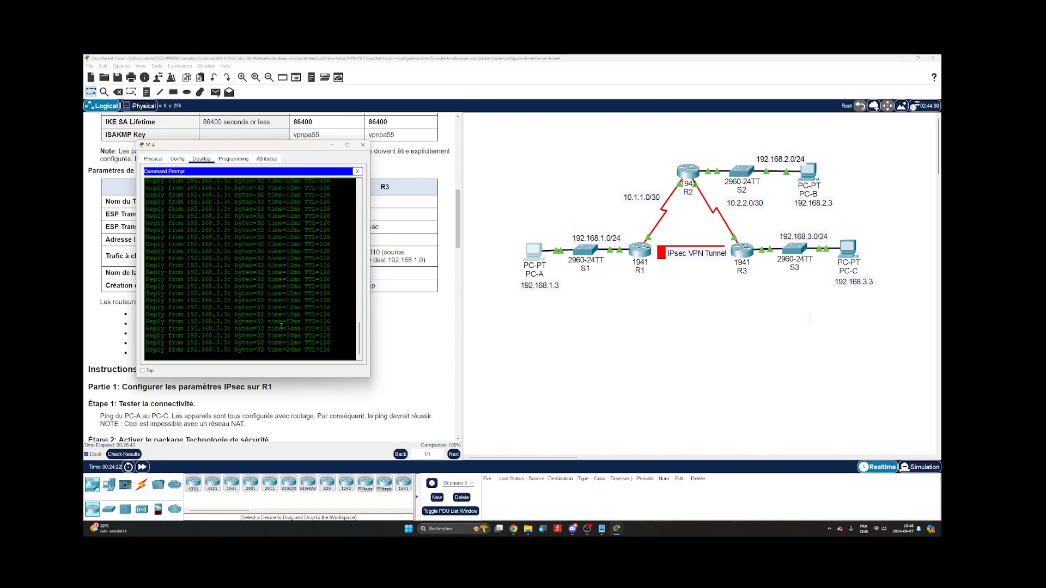
drag(370, 378, 434, 404)
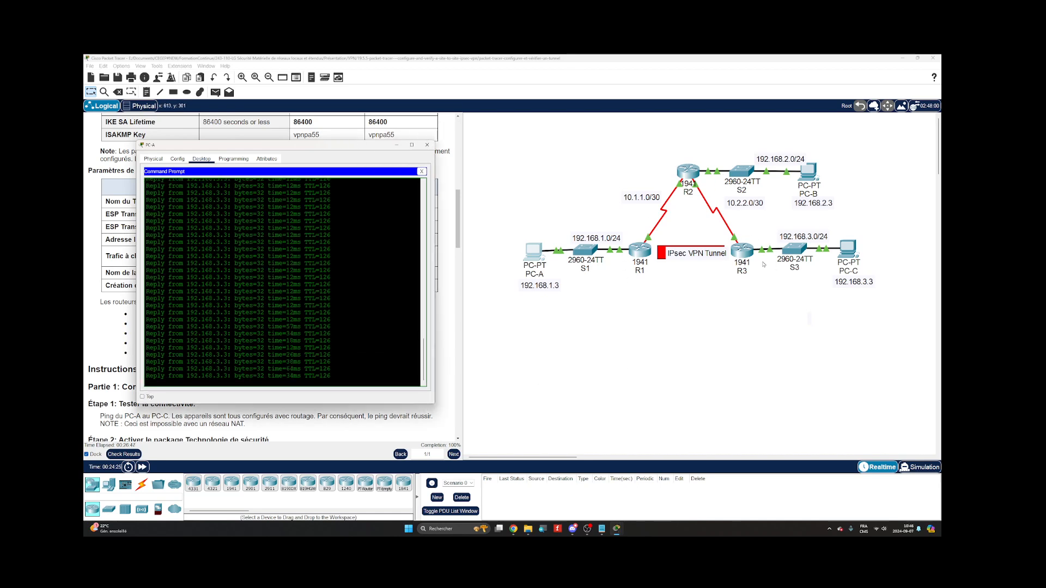
Step: Run show crypto ipsec sa again in R3's enlarged CLI to check the encrypted and decrypted packet counters, then close the router window
click(750, 254)
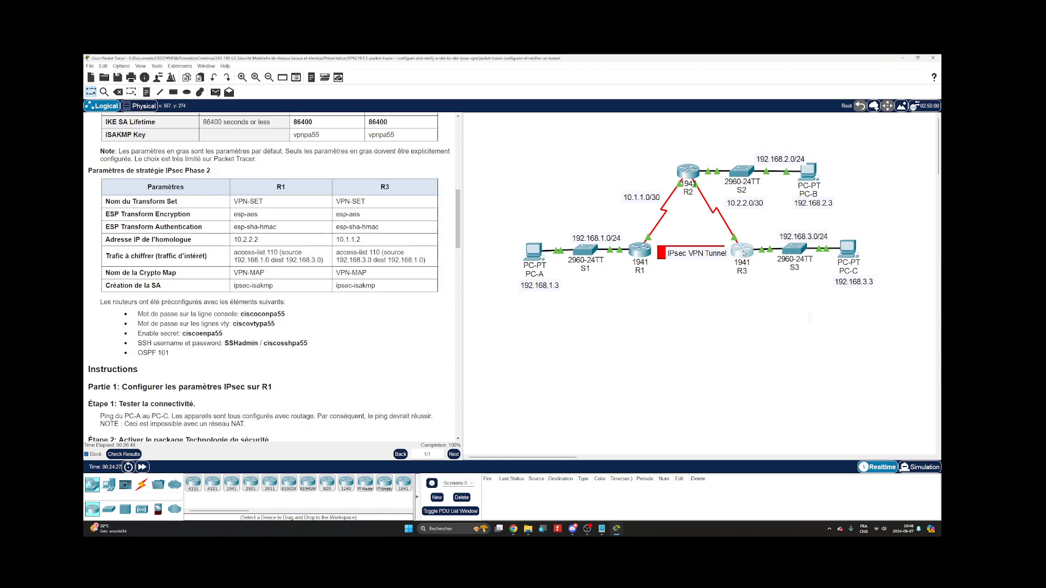
drag(541, 193, 469, 105)
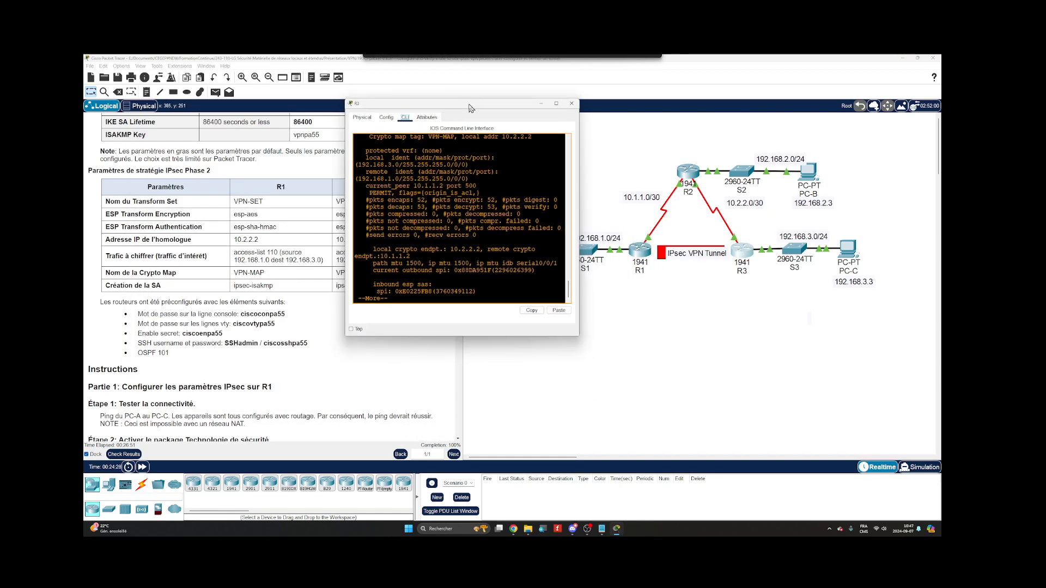
drag(576, 336, 757, 420)
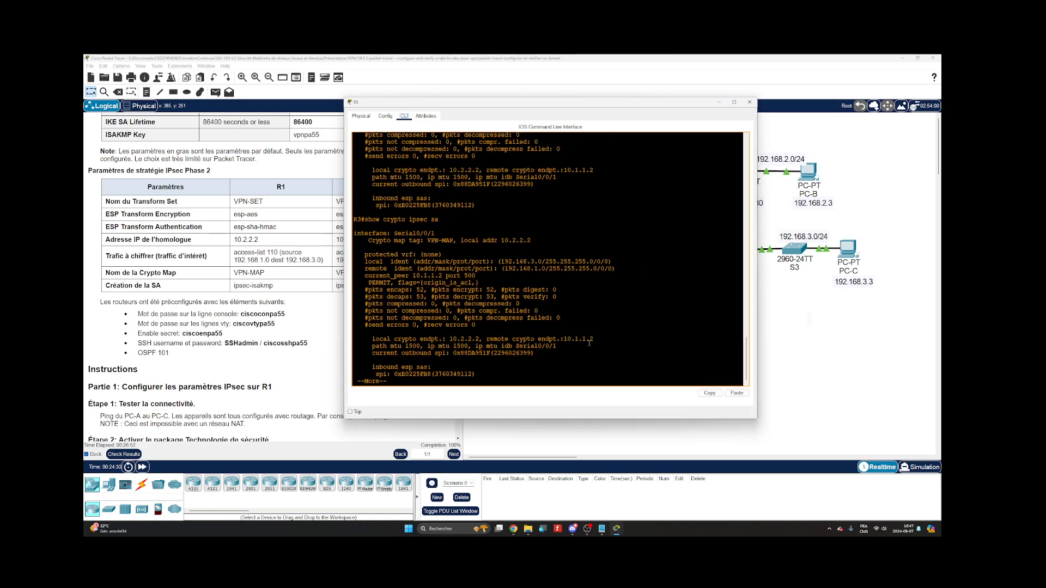
key(space)
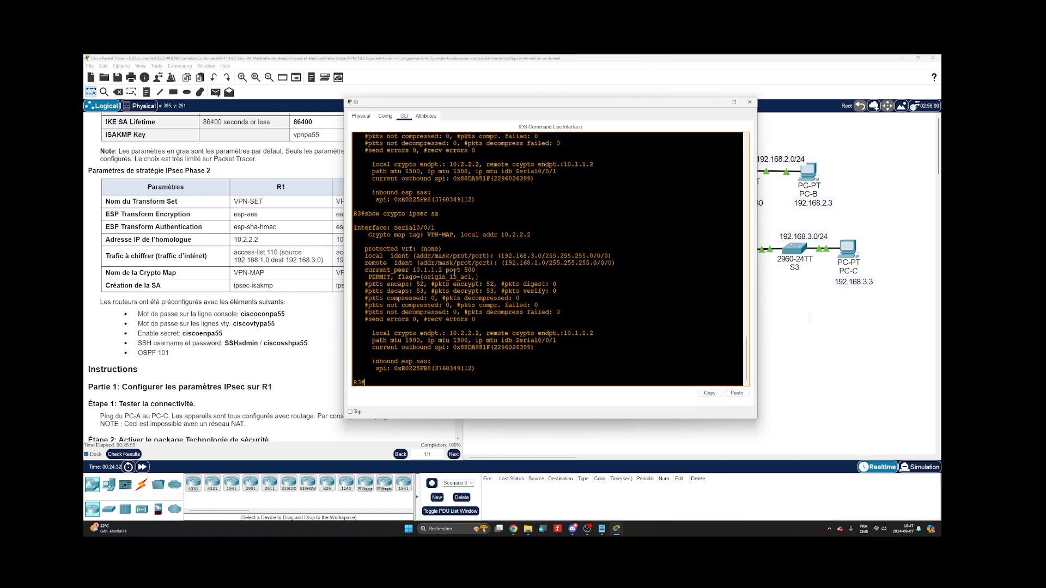
key(Return)
key(Up)
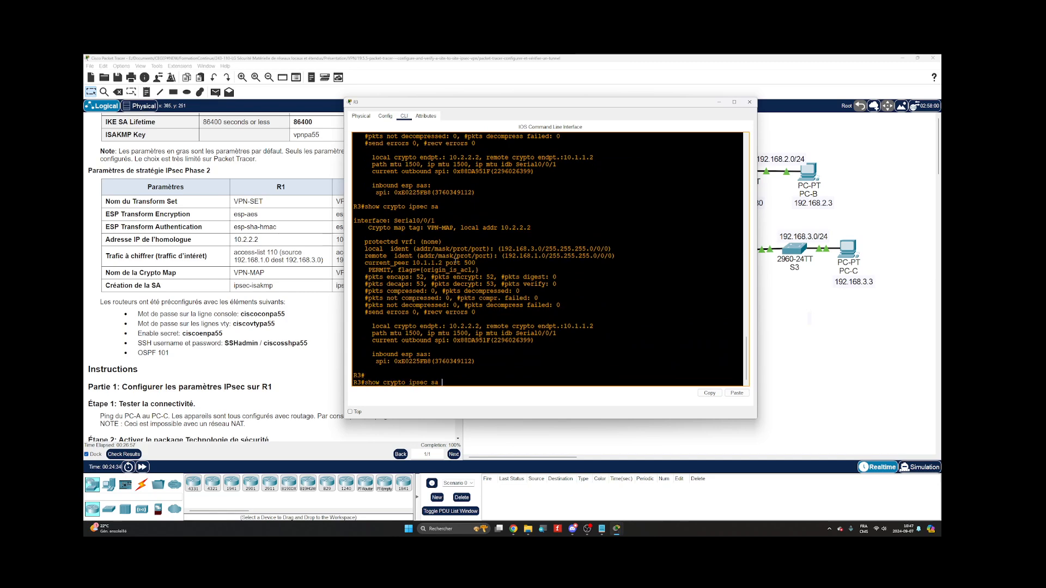
key(Return)
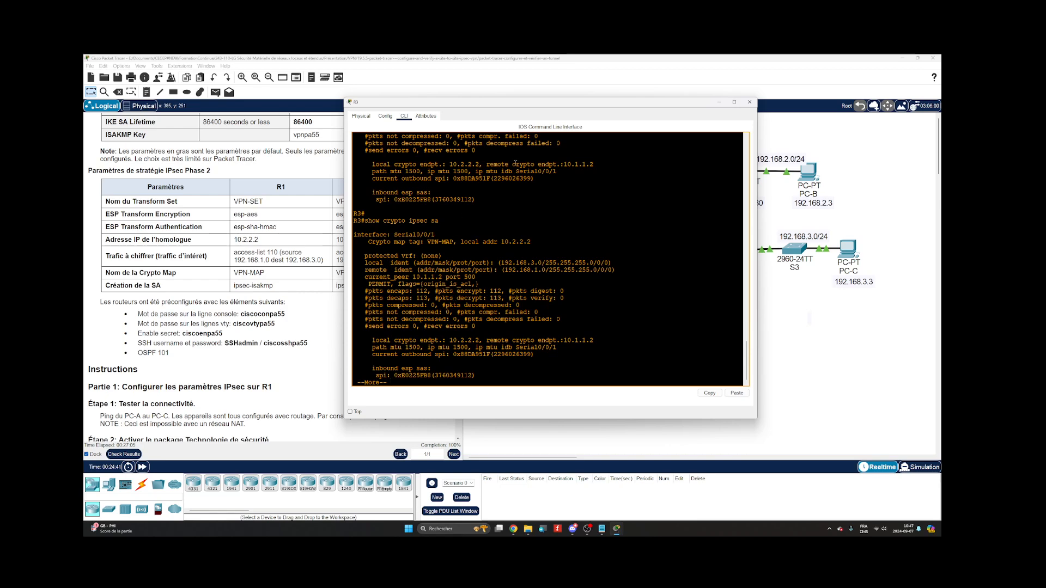
click(750, 102)
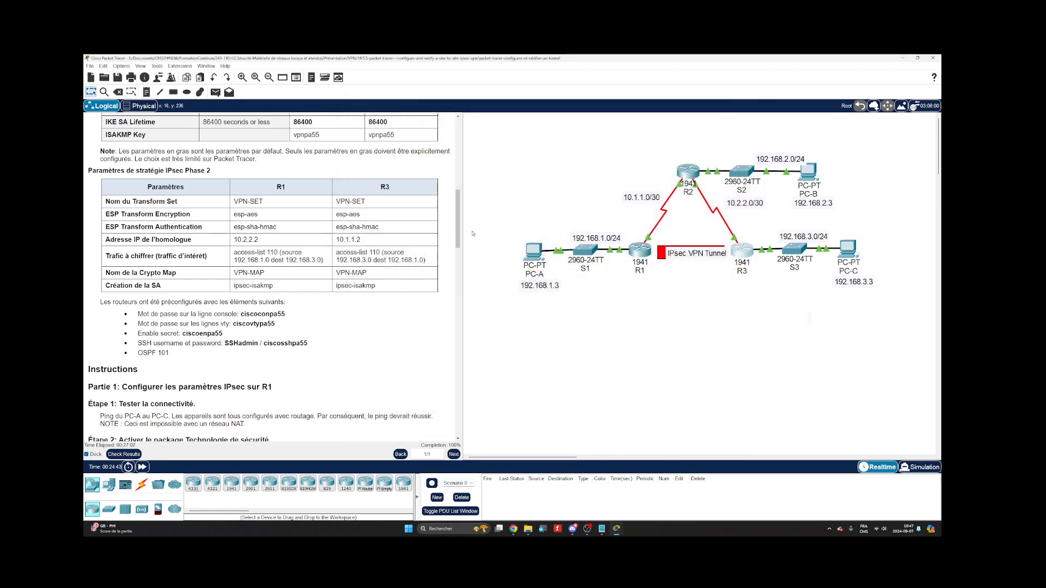
Step: Review the lab instructions from the ISAKMP phase 1 and IPsec phase 2 parameter tables through the R1 and R3 configuration commands
drag(458, 242, 475, 187)
scroll(361, 228, down, 3)
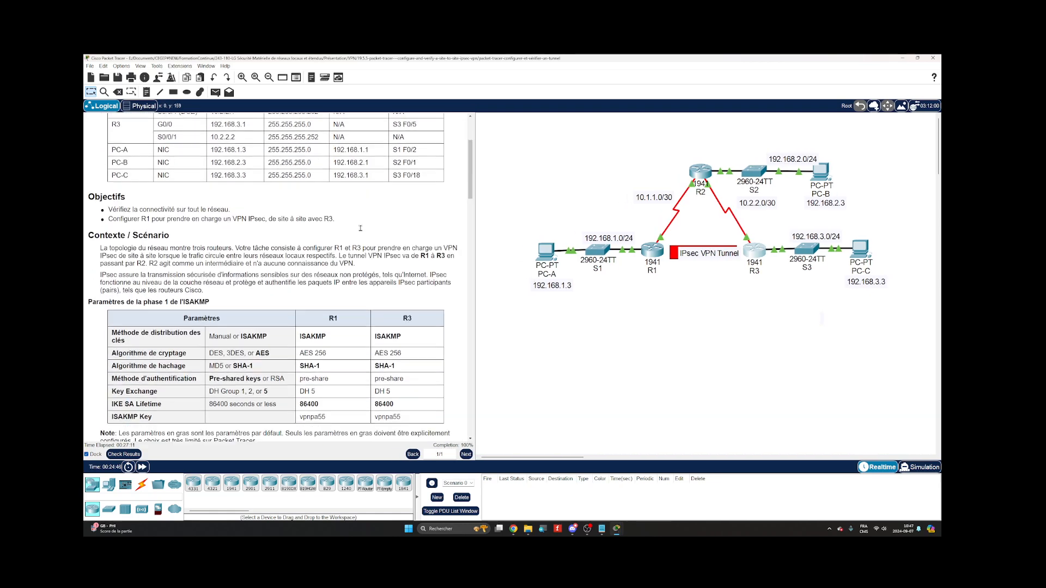
scroll(362, 224, down, 3)
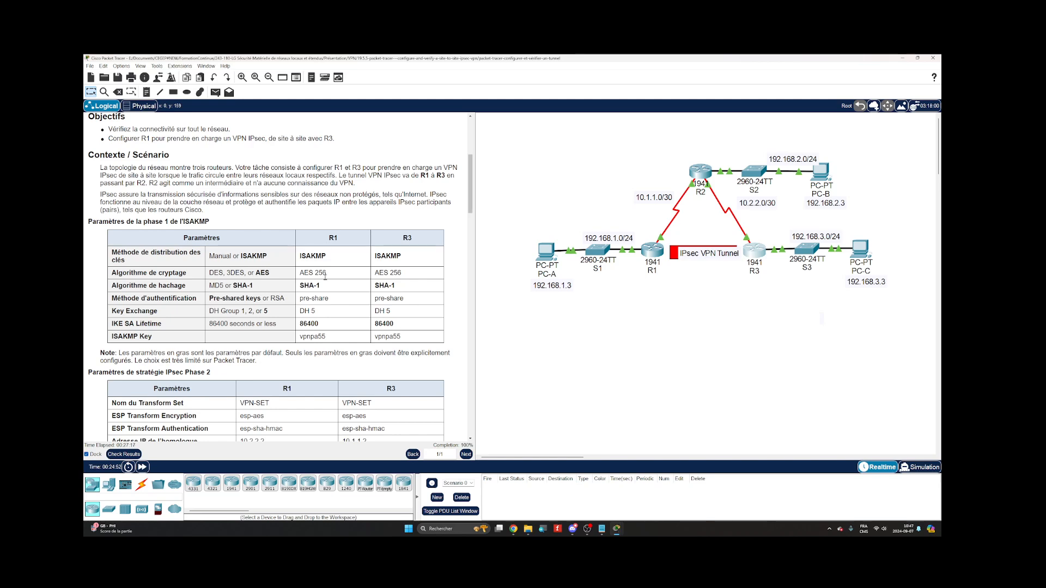
scroll(321, 313, down, 2)
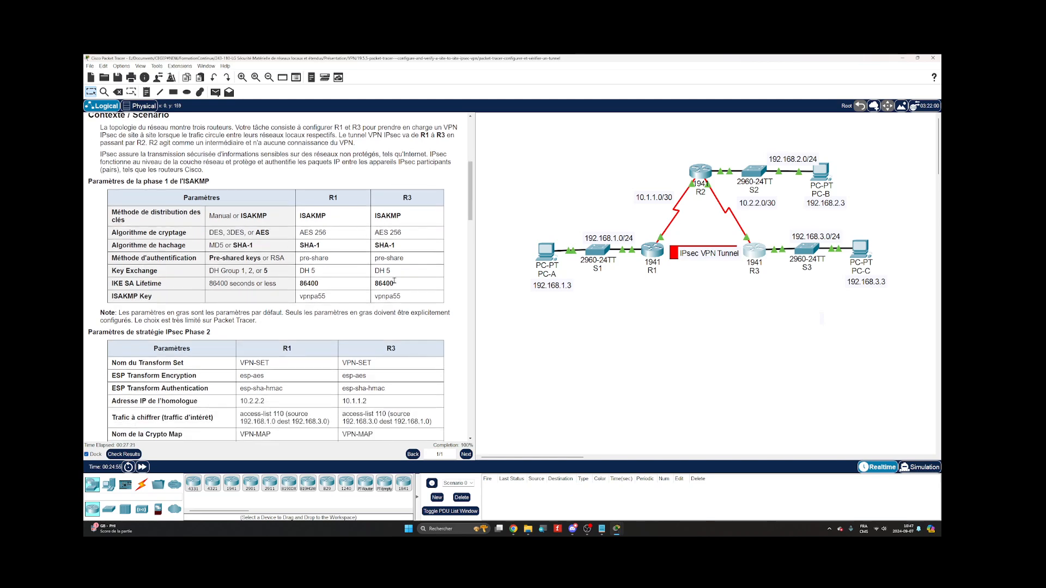
scroll(395, 282, down, 5)
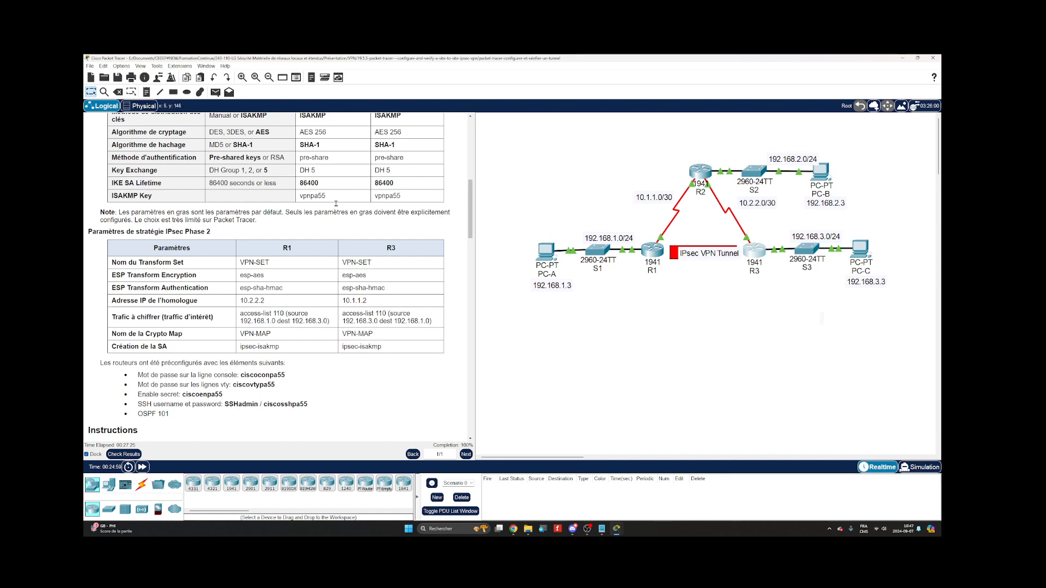
scroll(335, 204, down, 2)
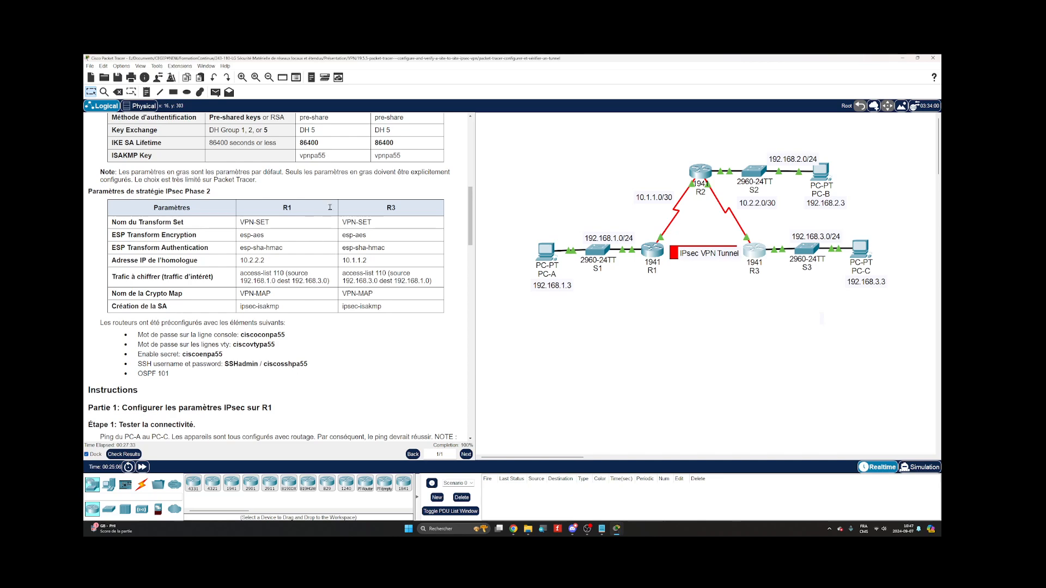
scroll(384, 333, down, 10)
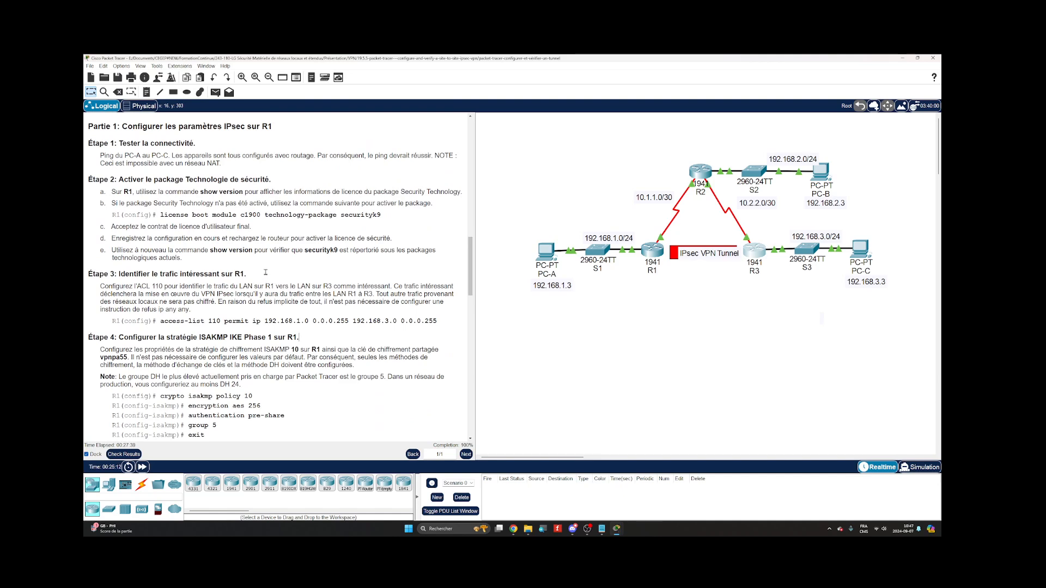
scroll(266, 272, down, 2)
scroll(266, 273, down, 3)
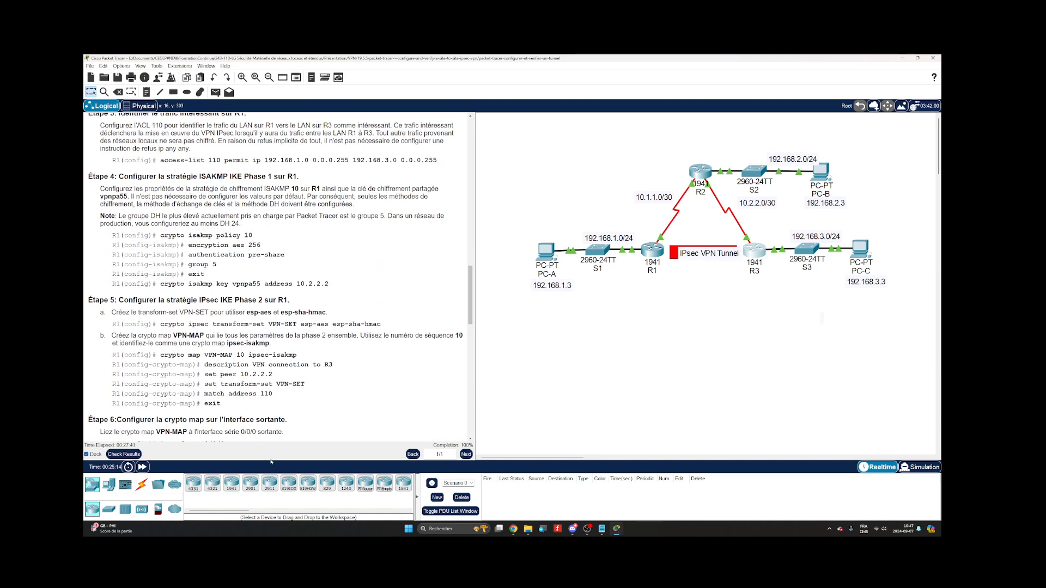
scroll(176, 243, down, 8)
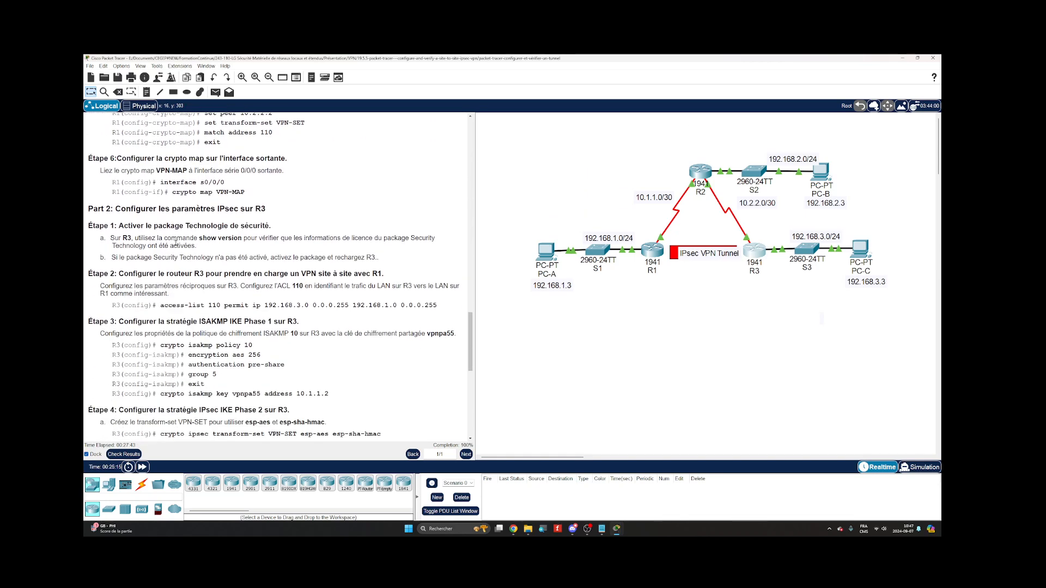